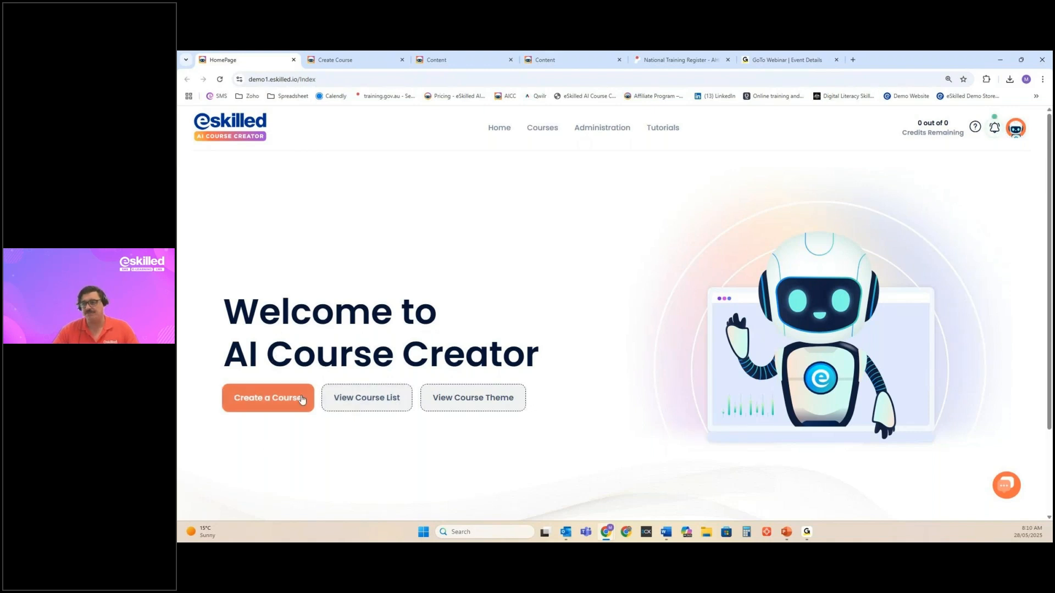
# Start a new course and name it "Workplace health and safety for NDIS gardeners"
pyautogui.click(271, 401)
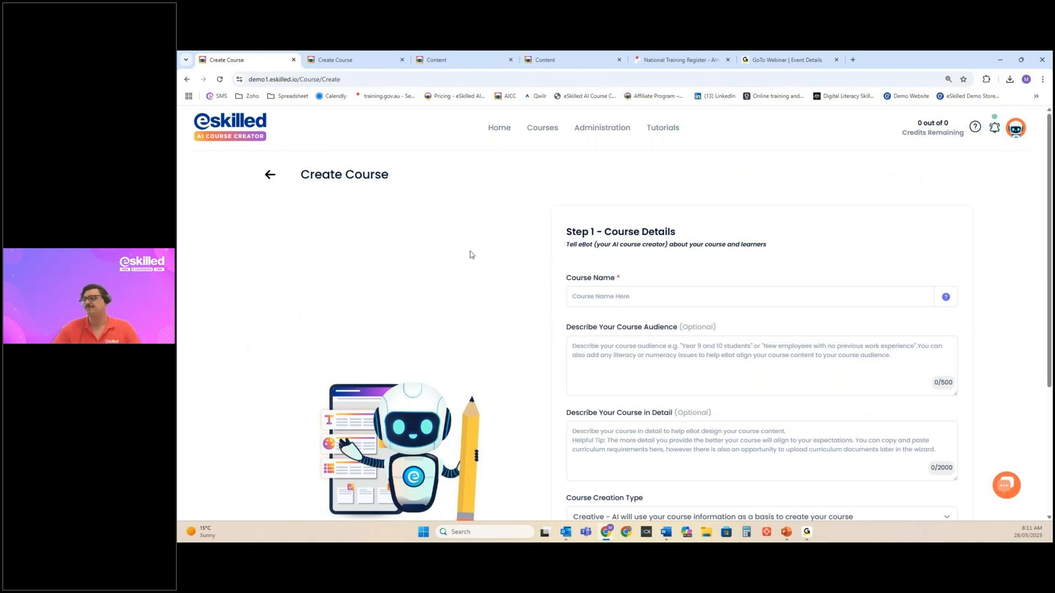
pyautogui.scroll(-1, 376, 246)
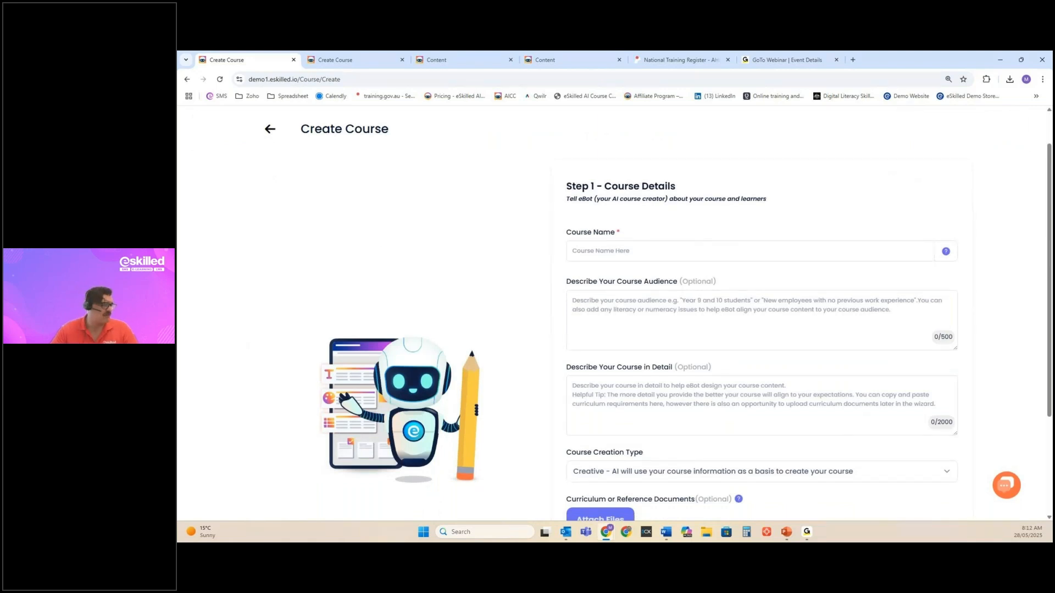
pyautogui.hotkey('alt', 'Tab')
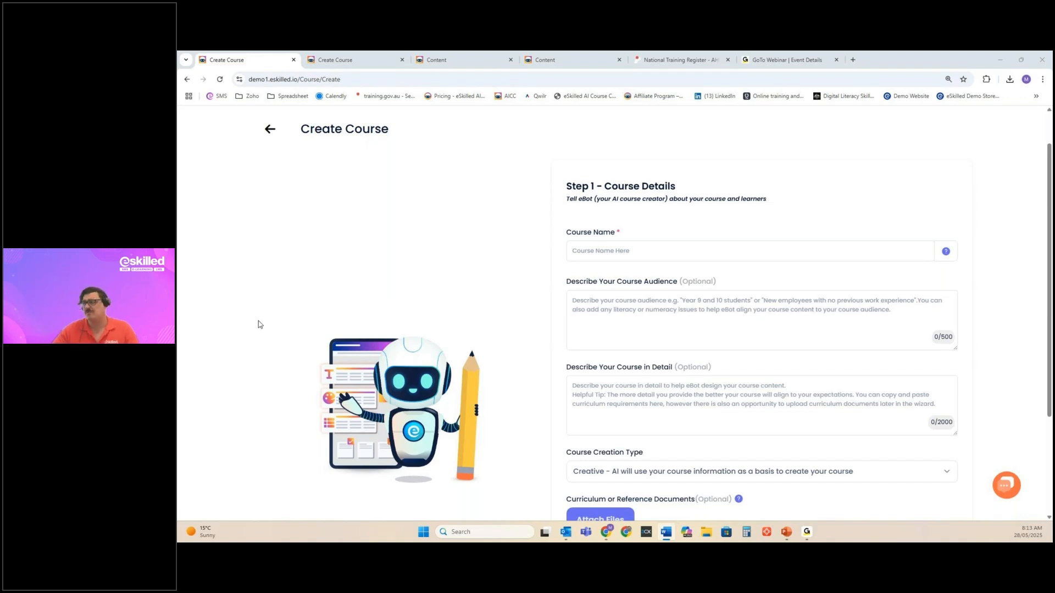
pyautogui.click(658, 251)
pyautogui.write('Workplace health and safety for NDIS gardeners')
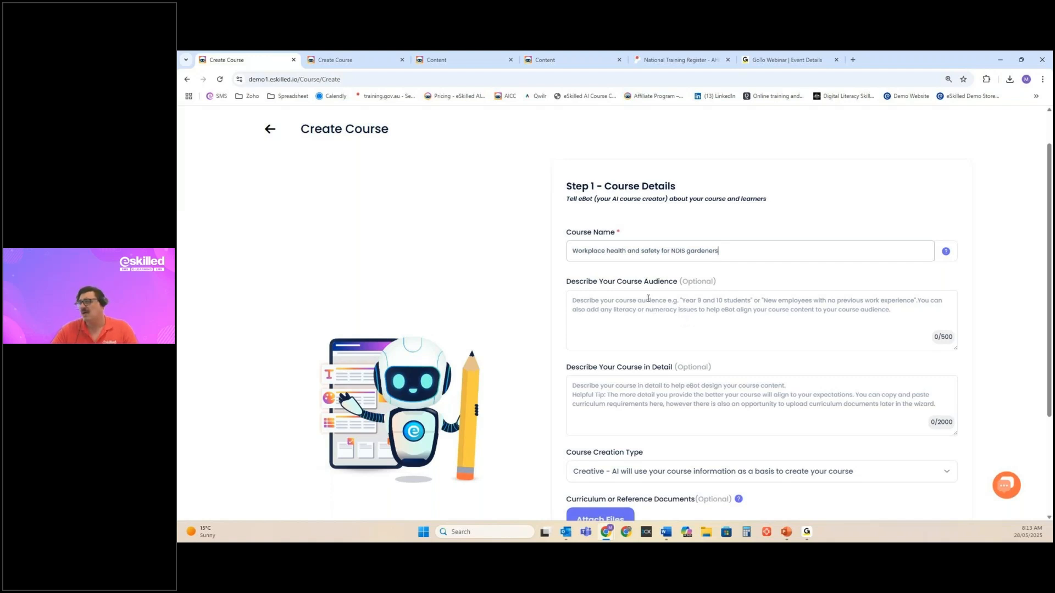
# Describe the course audience as "Adults with Low literacy standards"
pyautogui.hotkey('alt', 'Tab')
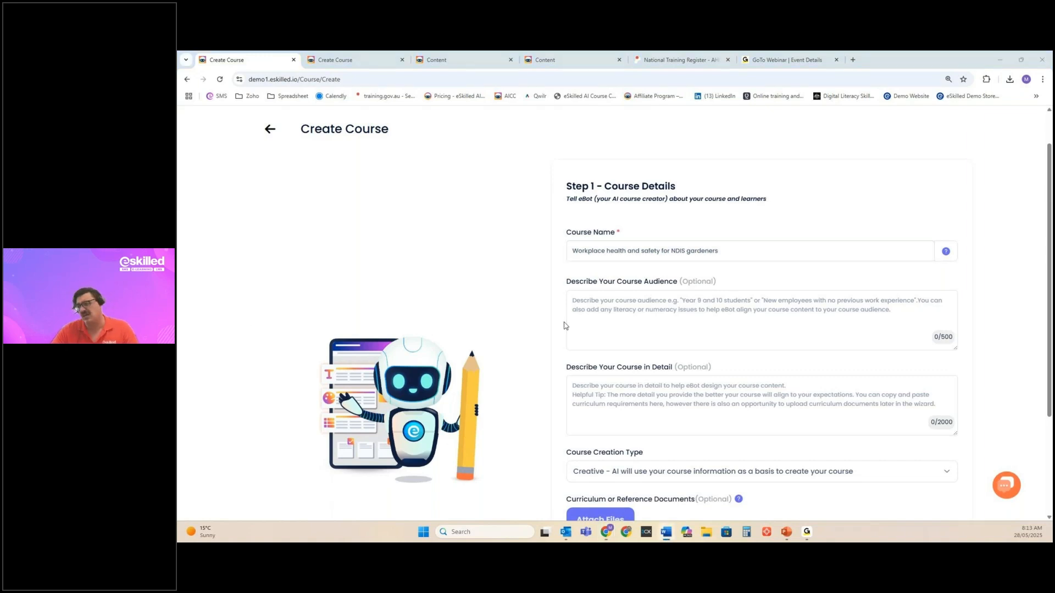
pyautogui.click(616, 312)
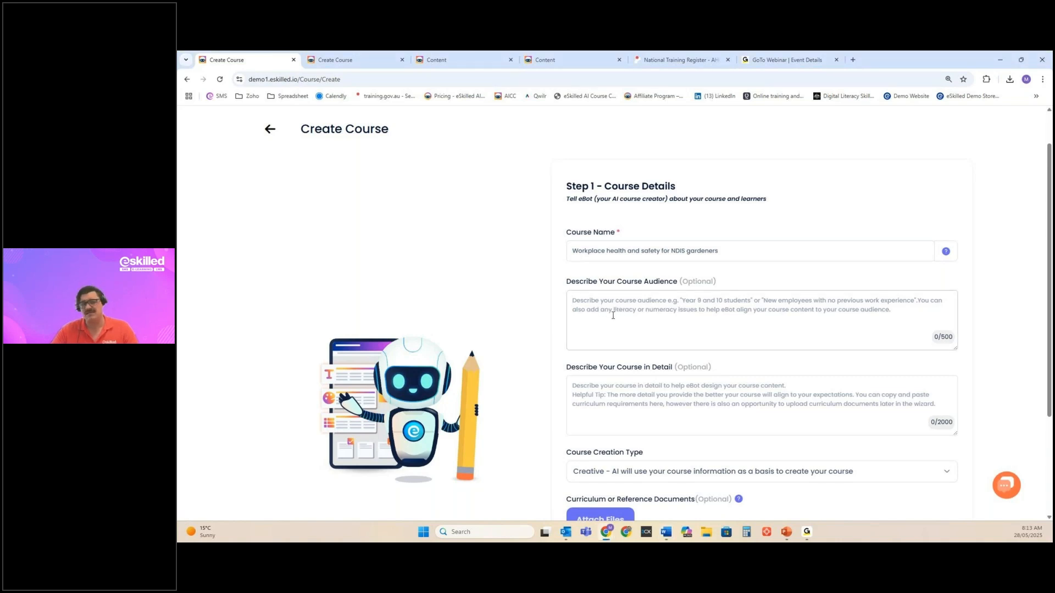
pyautogui.write('Adults with Low literacy standards')
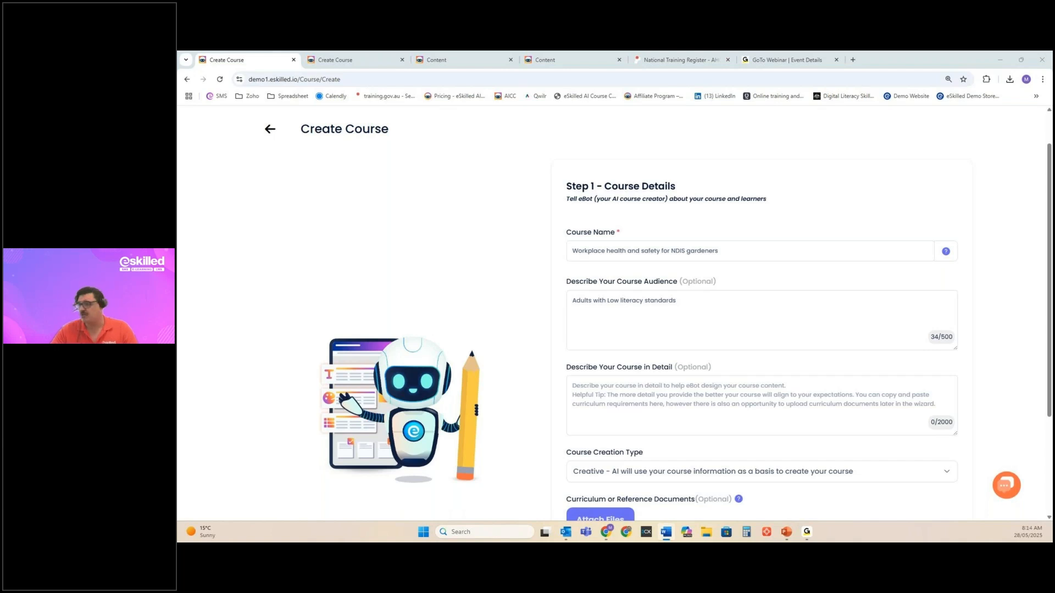
# Copy the unit title "AHCWHS202 Participate in workplace health and safety processes" from training.gov.au into the detailed course description, followed by a comma
pyautogui.click(689, 61)
pyautogui.moveTo(242, 307); pyautogui.dragTo(496, 312)
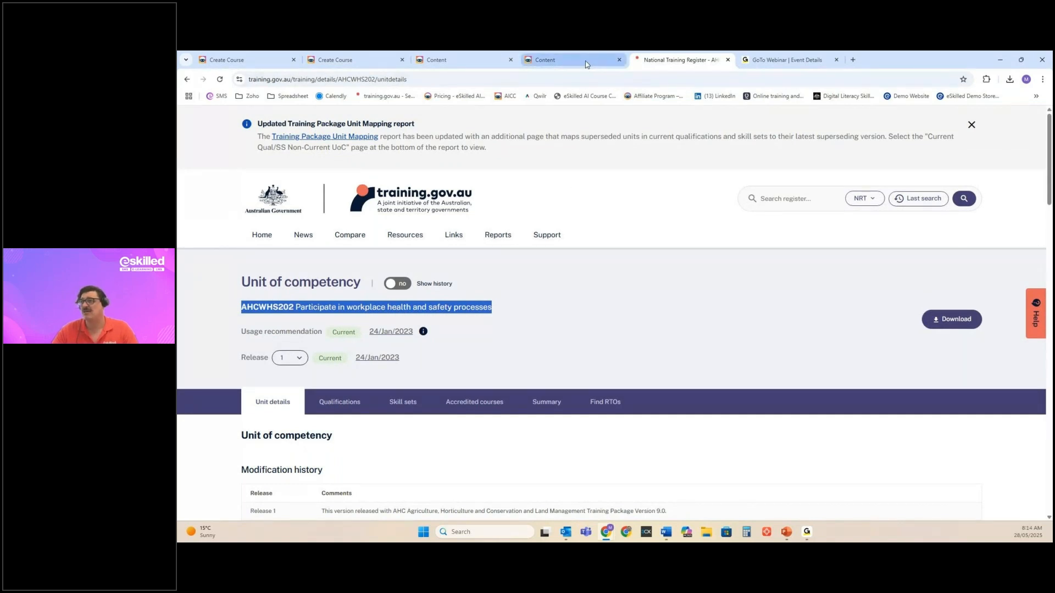
pyautogui.moveTo(587, 64)
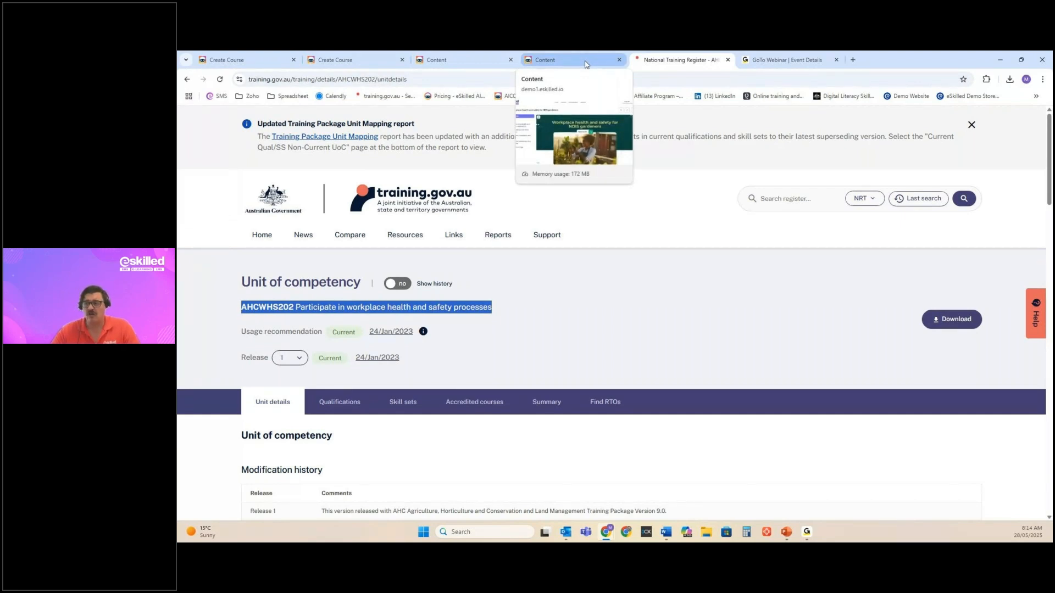
pyautogui.click(587, 62)
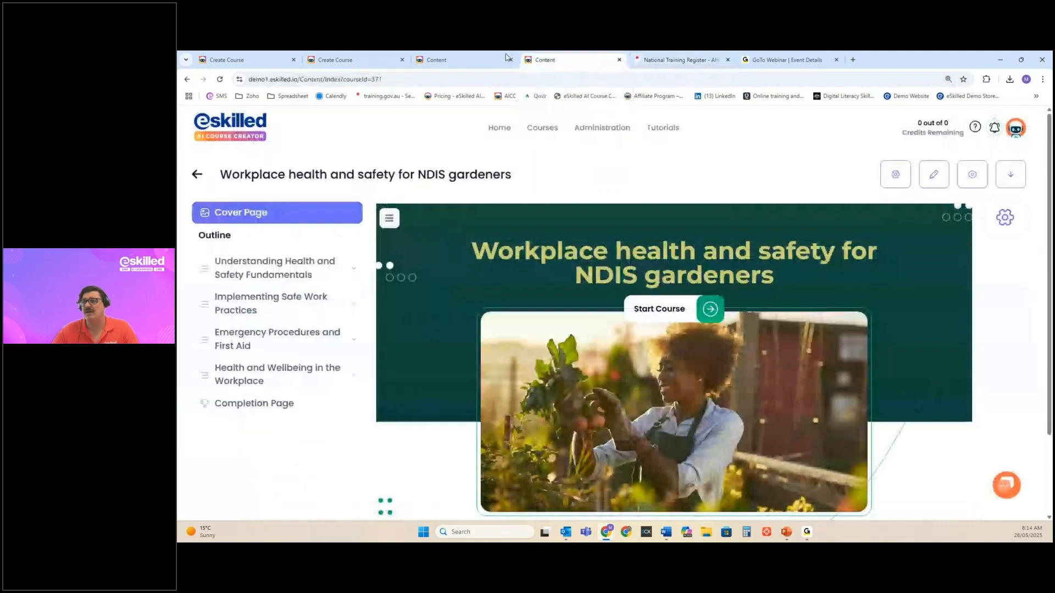
pyautogui.click(262, 62)
pyautogui.click(639, 392)
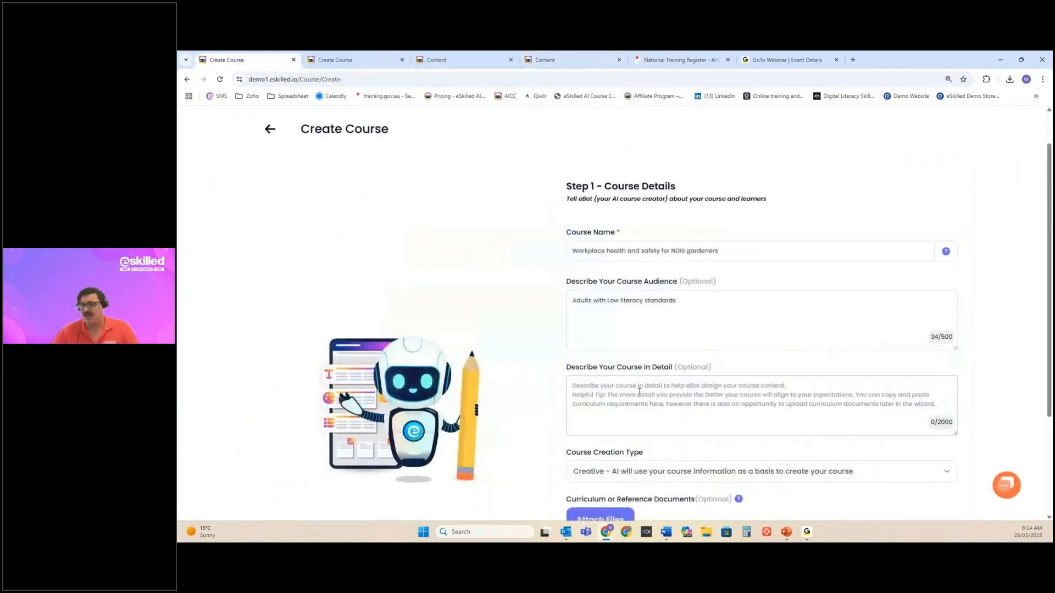
pyautogui.write('AHCWHS202 Participate in workplace health and safety processes,')
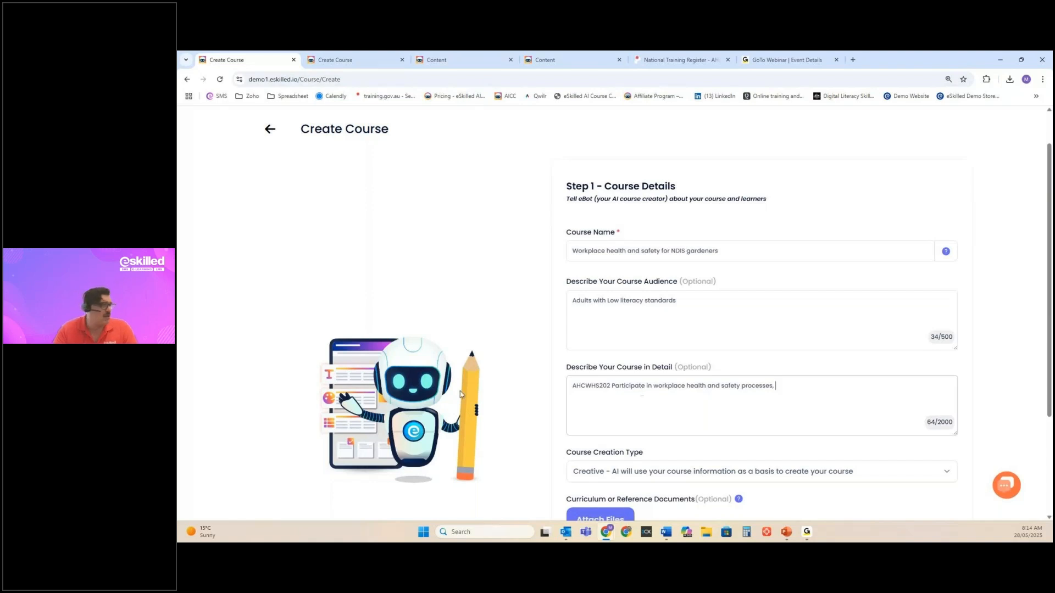
# Append "people starting to do gardening for an NDIS provider" to the detailed course description
pyautogui.hotkey('alt', 'Tab')
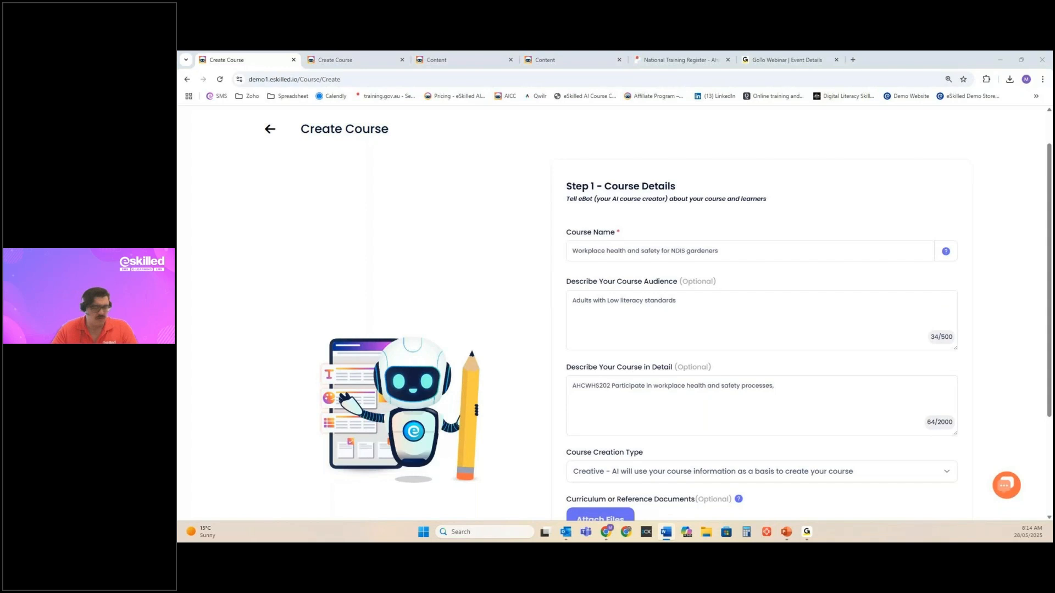
pyautogui.click(792, 389)
pyautogui.write('people starting to do gardening for an NDIS provider')
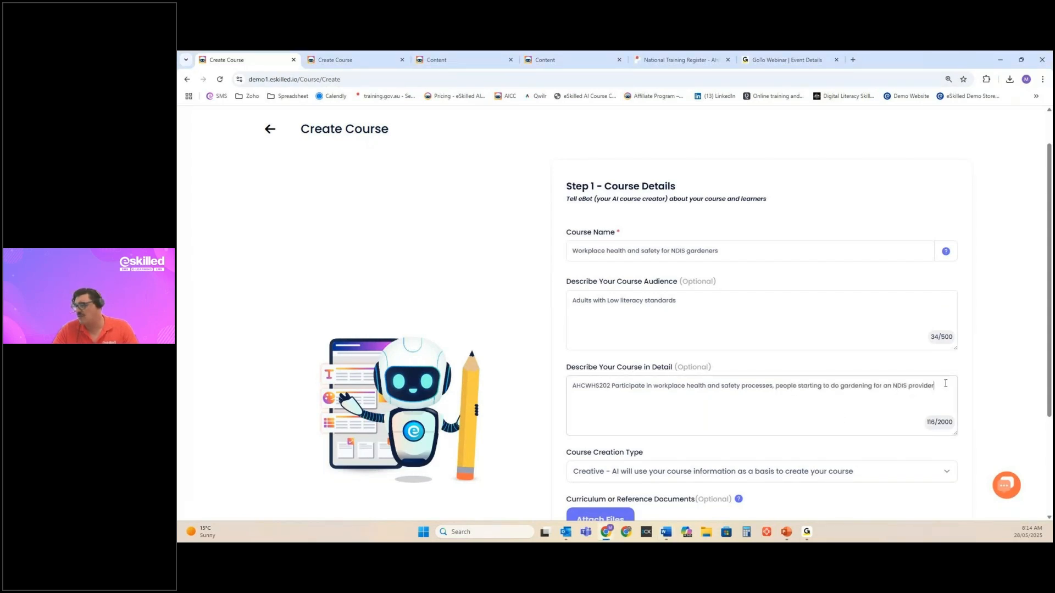
pyautogui.moveTo(943, 384); pyautogui.dragTo(778, 388)
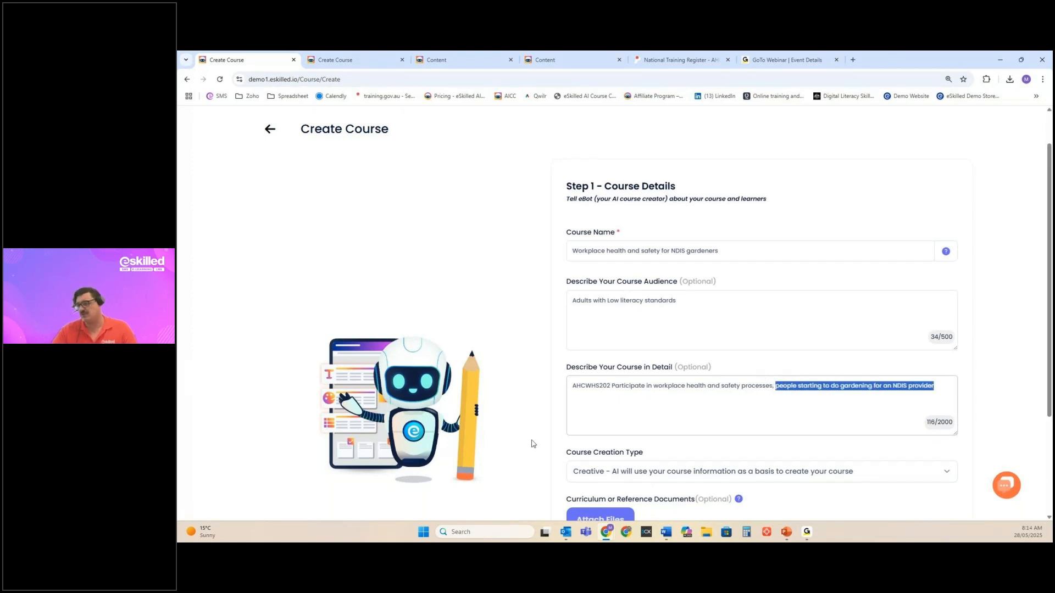
# Check the creation type and reference document limit, open the form for adding a document, and examine its file type options
pyautogui.scroll(-2, 541, 424)
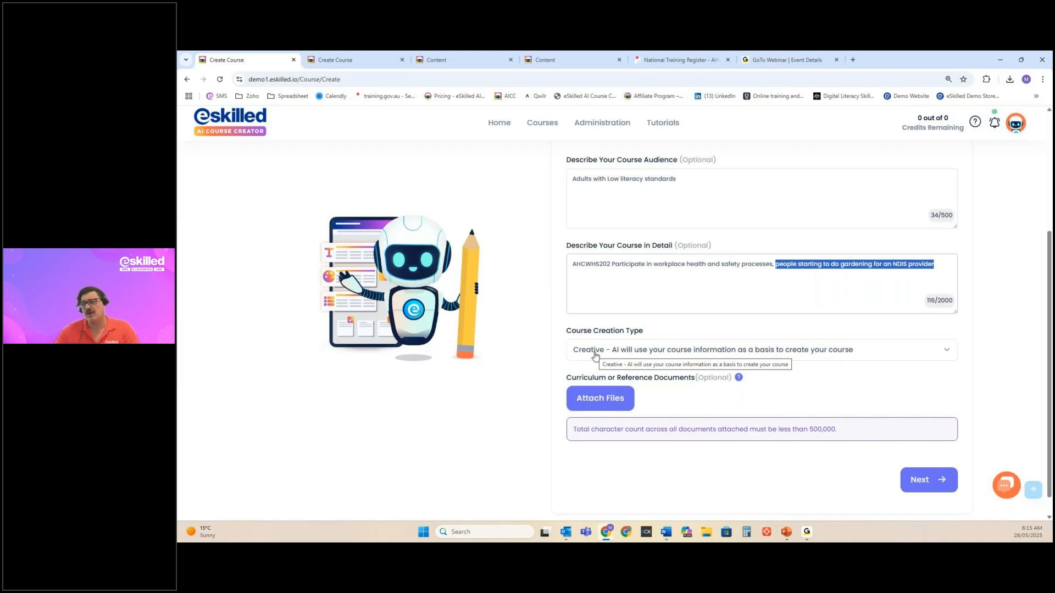
pyautogui.moveTo(566, 378); pyautogui.dragTo(696, 382)
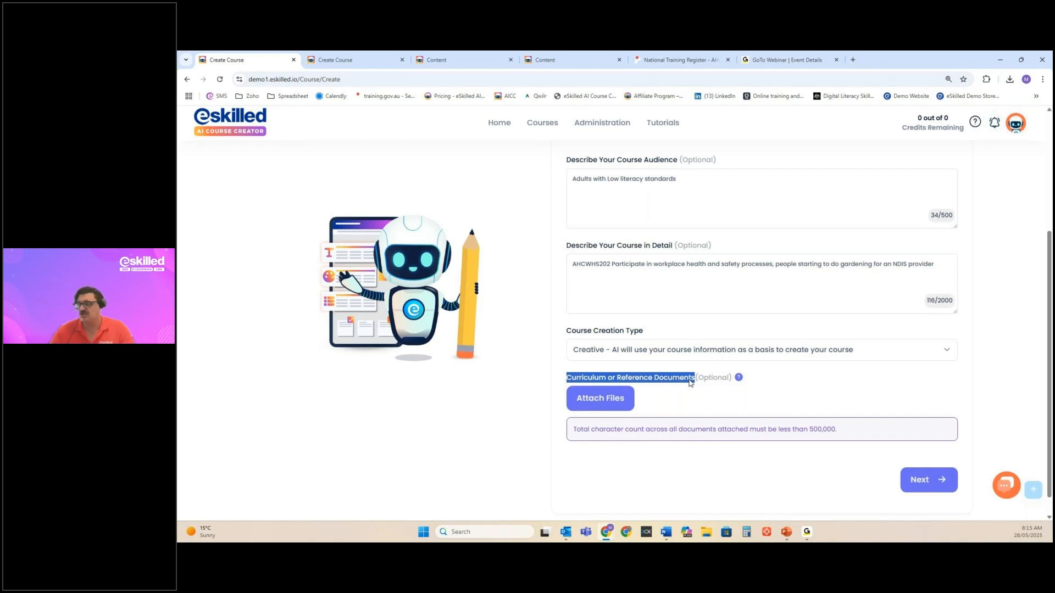
pyautogui.click(833, 429)
pyautogui.moveTo(834, 429); pyautogui.dragTo(809, 430)
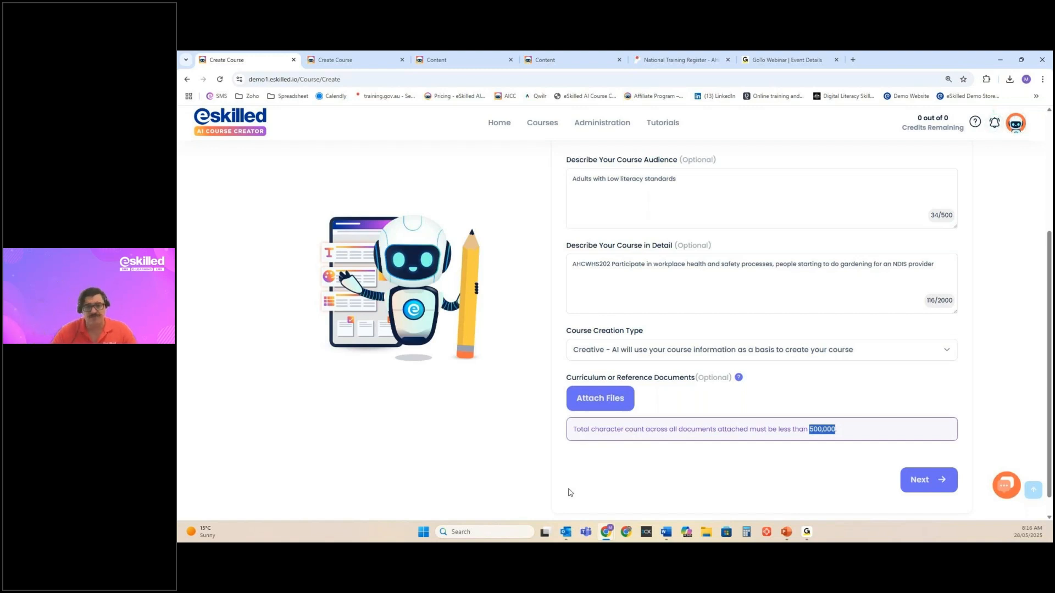
pyautogui.click(593, 405)
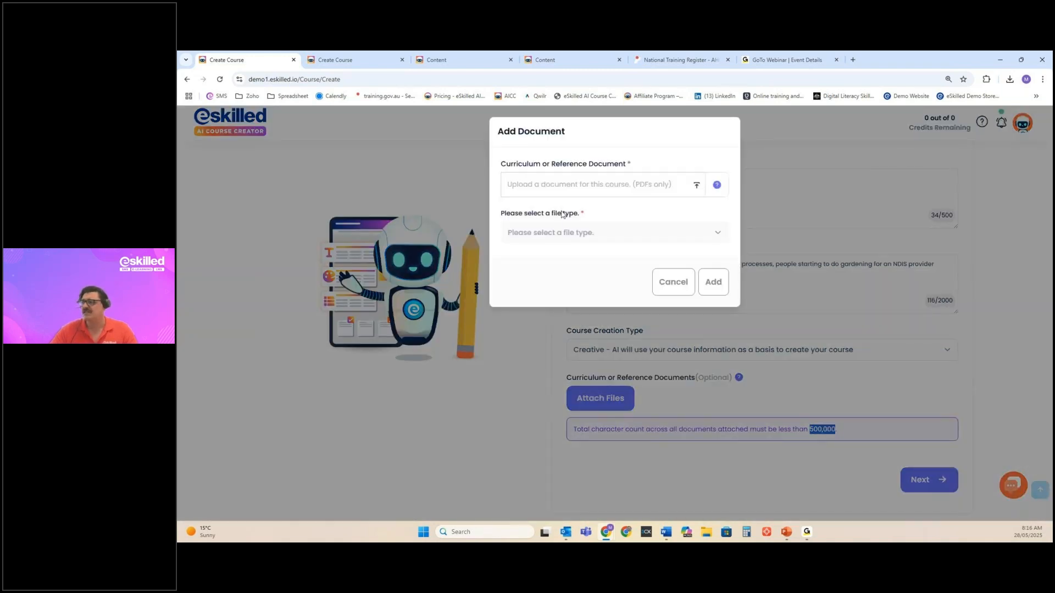
pyautogui.click(560, 232)
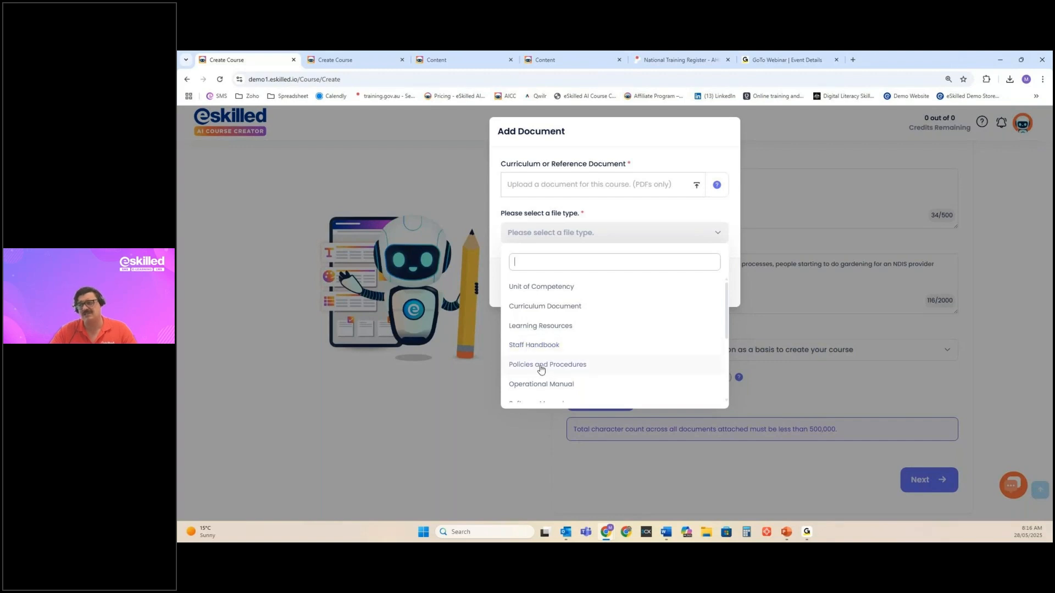
pyautogui.scroll(-3, 534, 353)
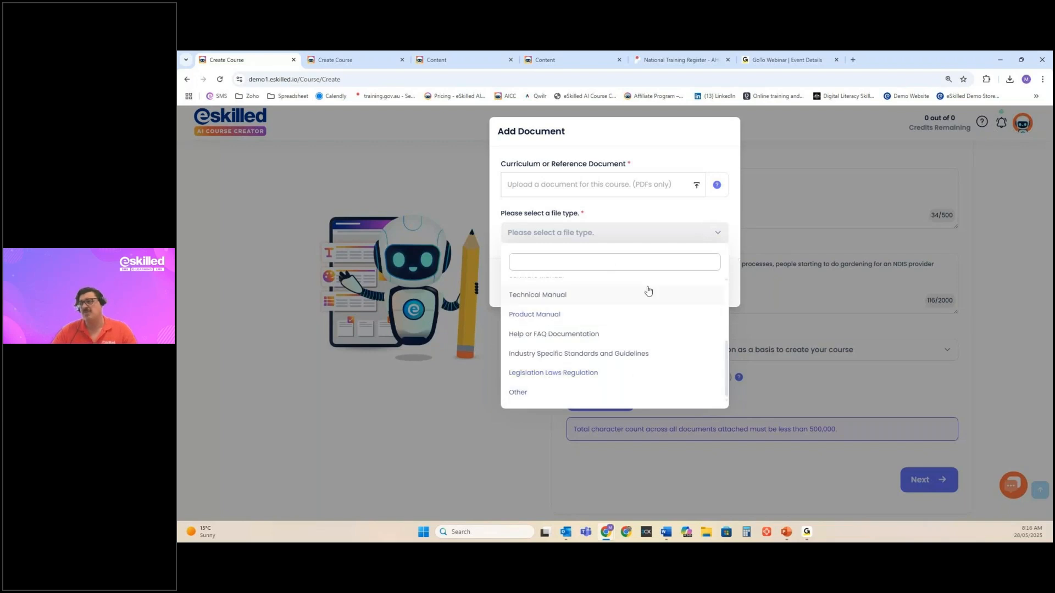
pyautogui.scroll(5, 581, 374)
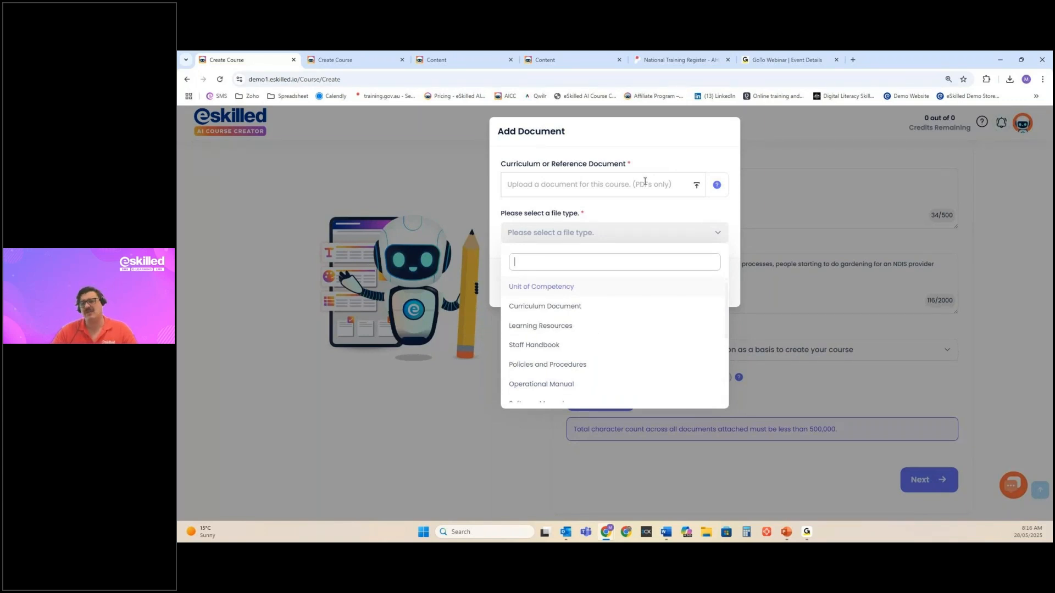
pyautogui.click(702, 213)
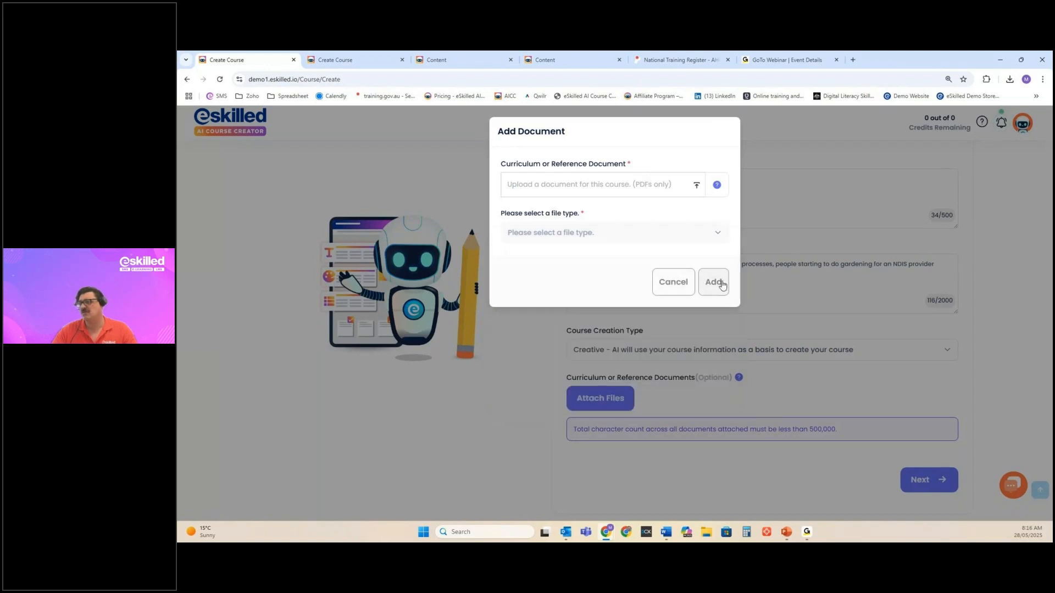
# Attach AHCWHS202_Complete_R1.pdf from Downloads as a reference document with file type Unit of Competency
pyautogui.click(655, 235)
pyautogui.click(529, 293)
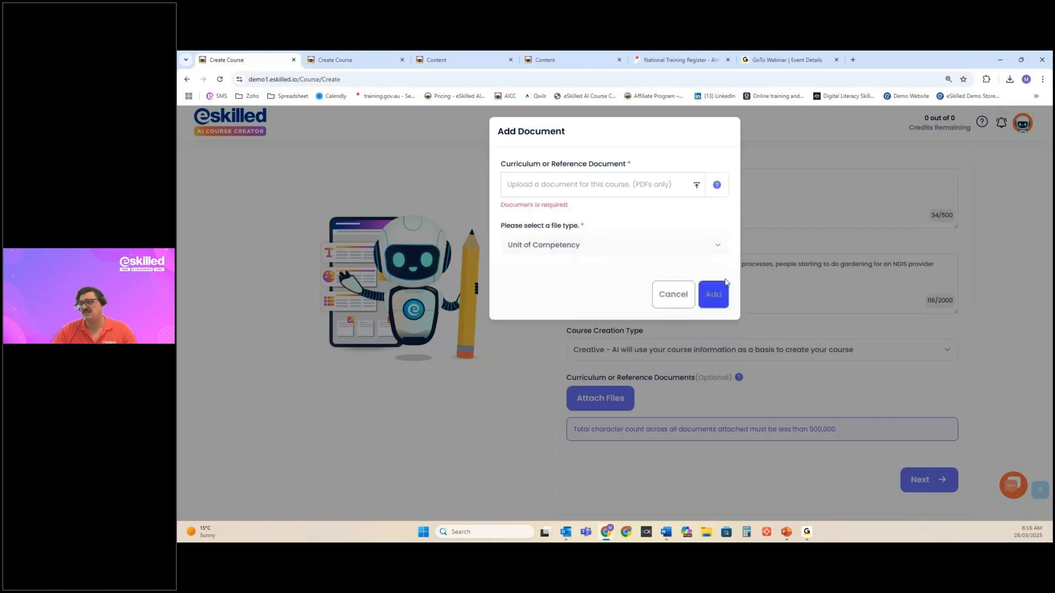
pyautogui.click(696, 185)
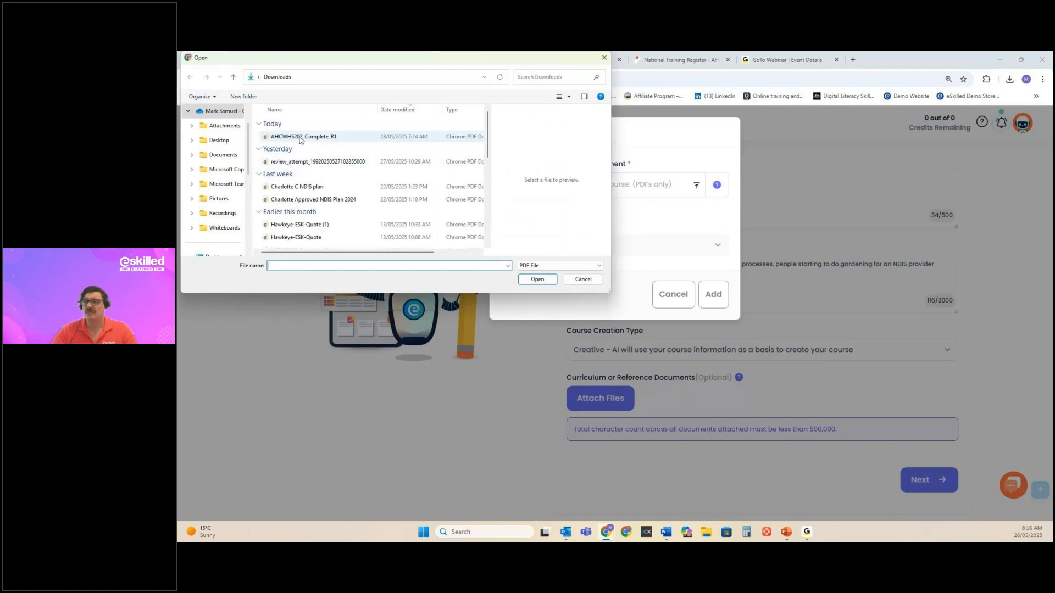
pyautogui.doubleClick(300, 136)
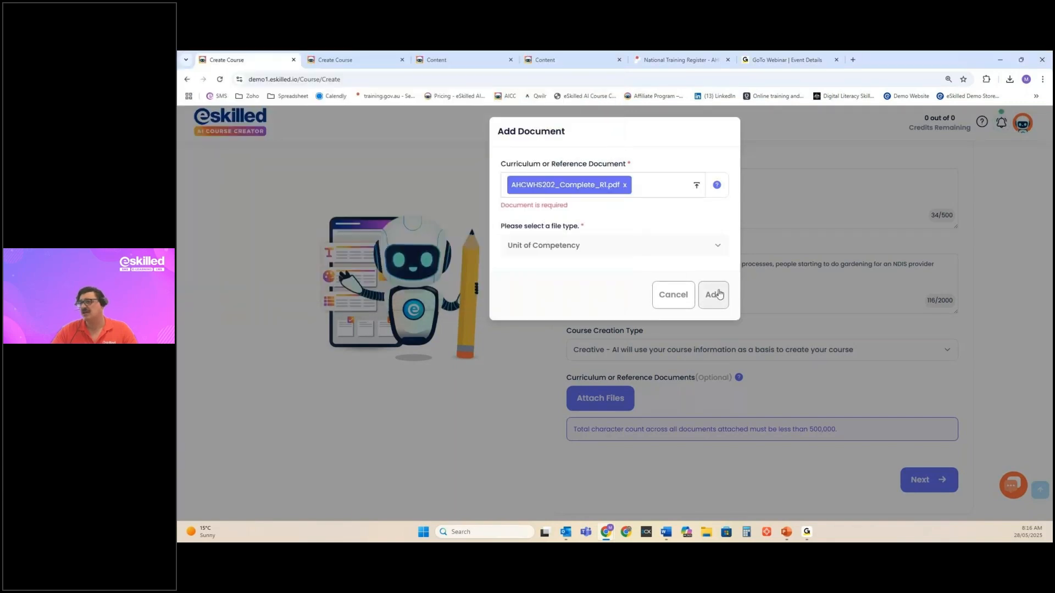
pyautogui.click(714, 296)
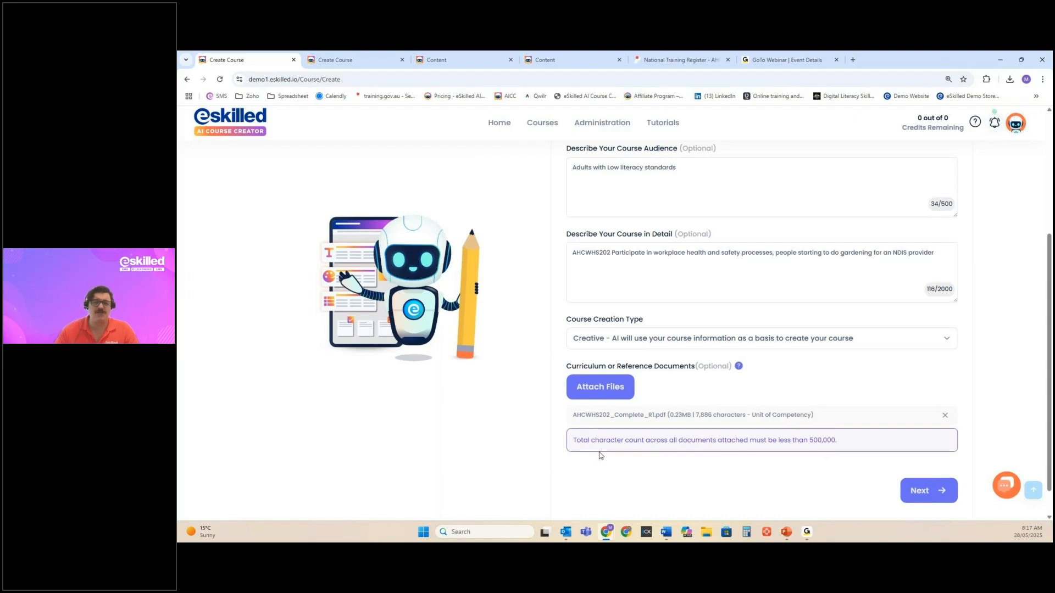
# Review the completed course details and proceed to Step 2, Course Context
pyautogui.moveTo(745, 367)
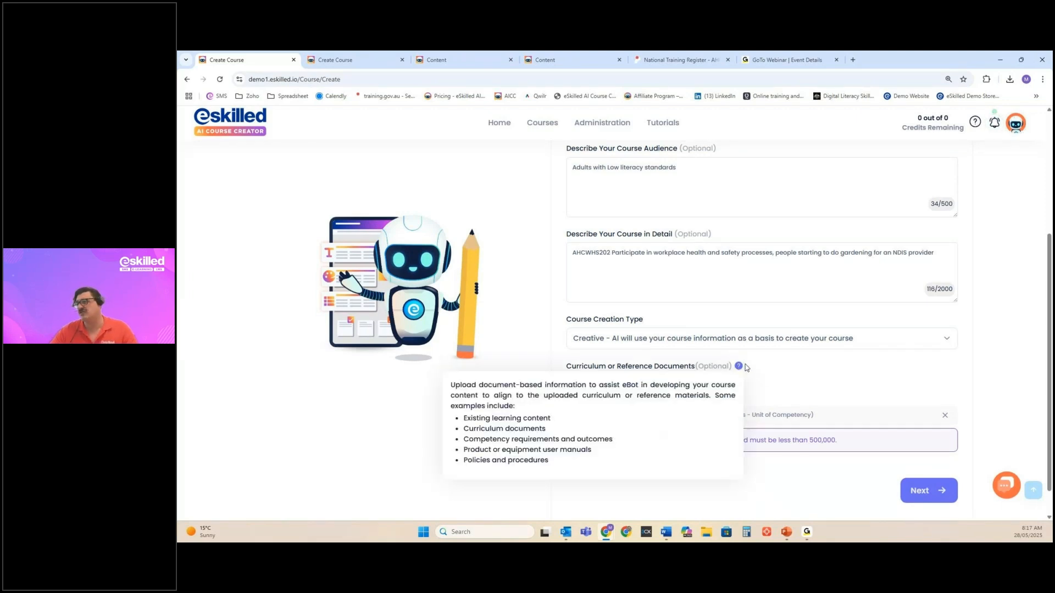
pyautogui.scroll(1, 484, 340)
pyautogui.scroll(2, 483, 340)
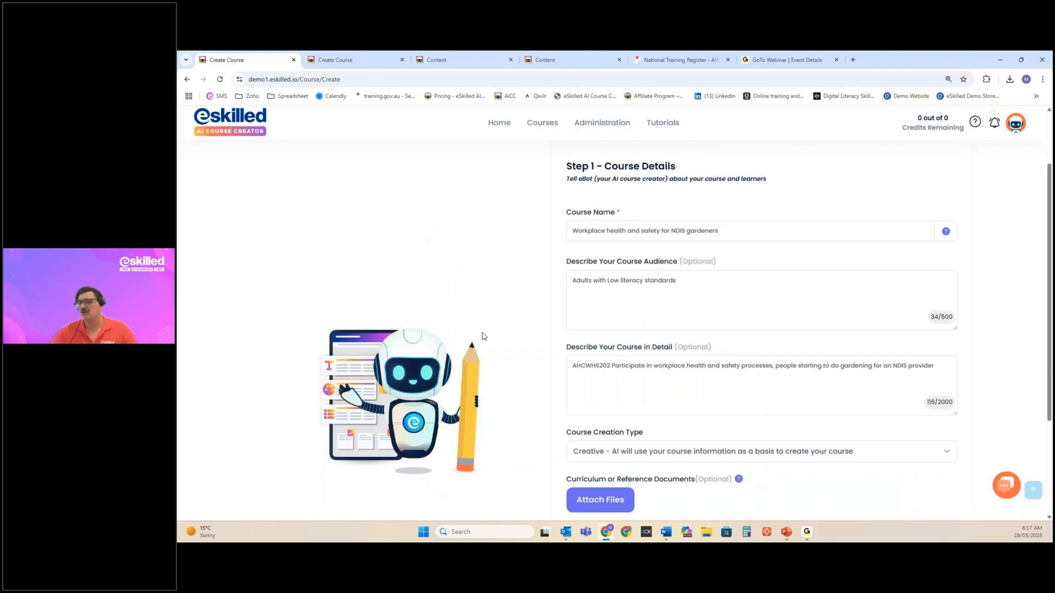
pyautogui.scroll(-3, 484, 339)
pyautogui.click(937, 496)
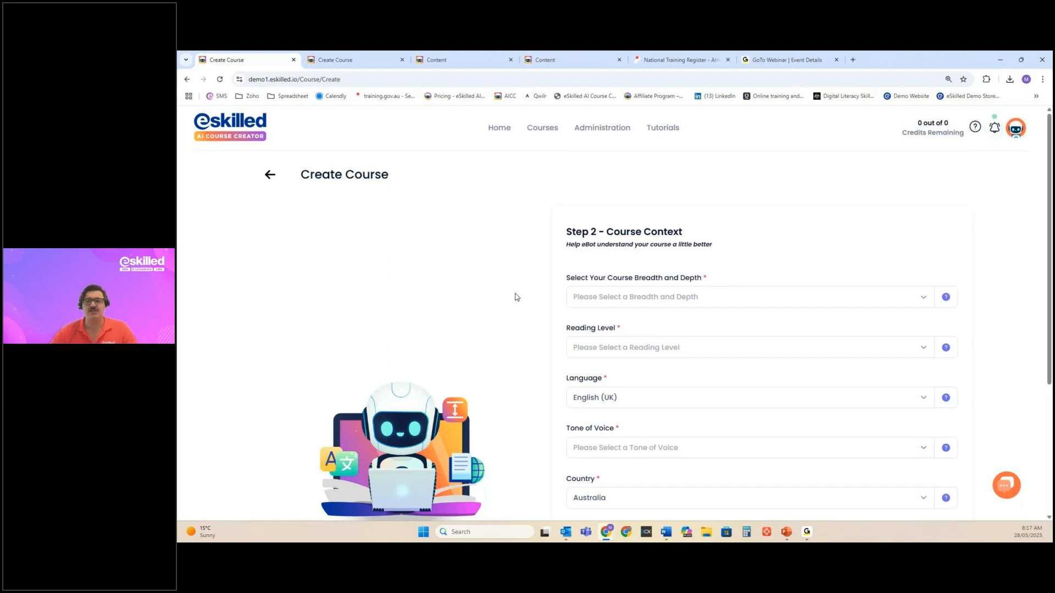
# Set the course breadth and depth to Standard
pyautogui.click(607, 299)
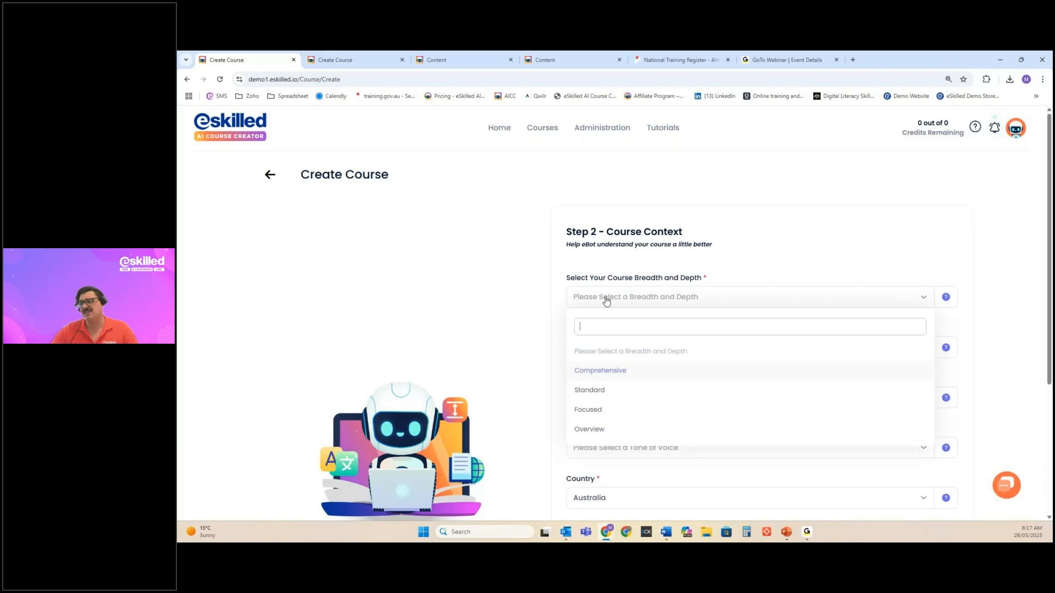
pyautogui.click(622, 371)
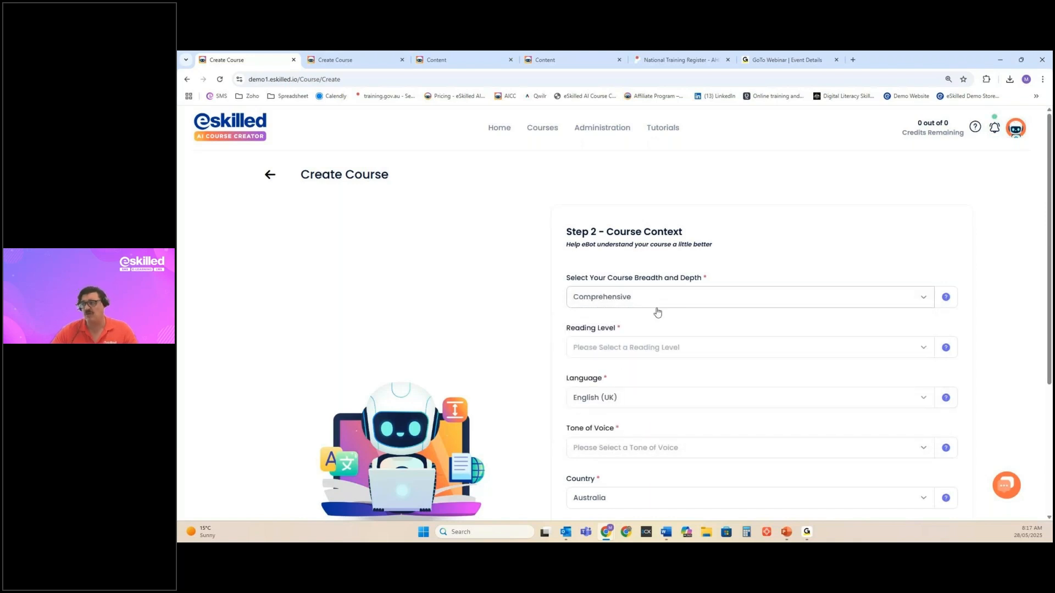
pyautogui.click(631, 297)
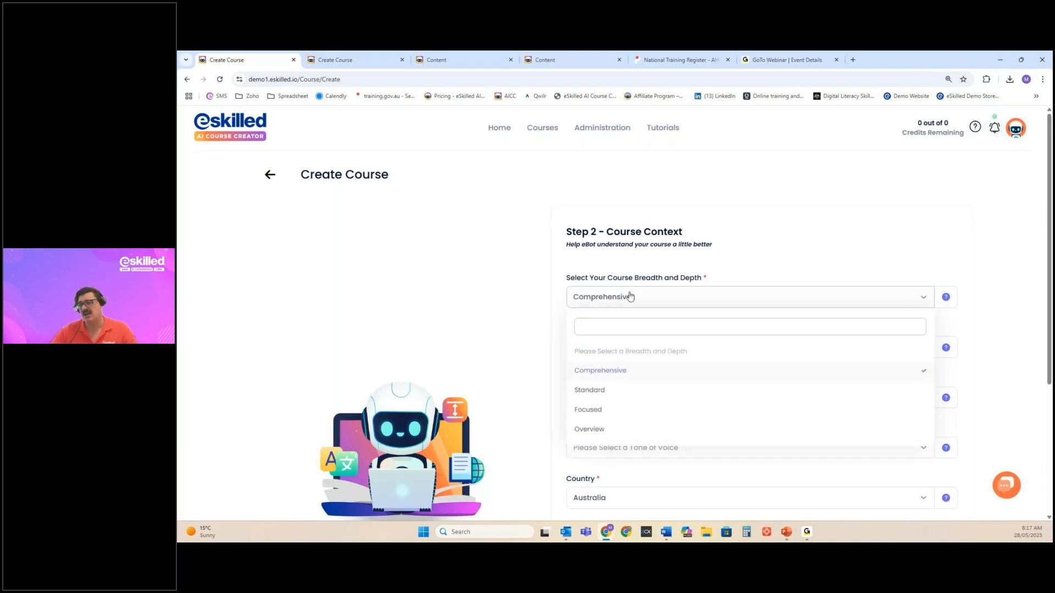
pyautogui.click(603, 391)
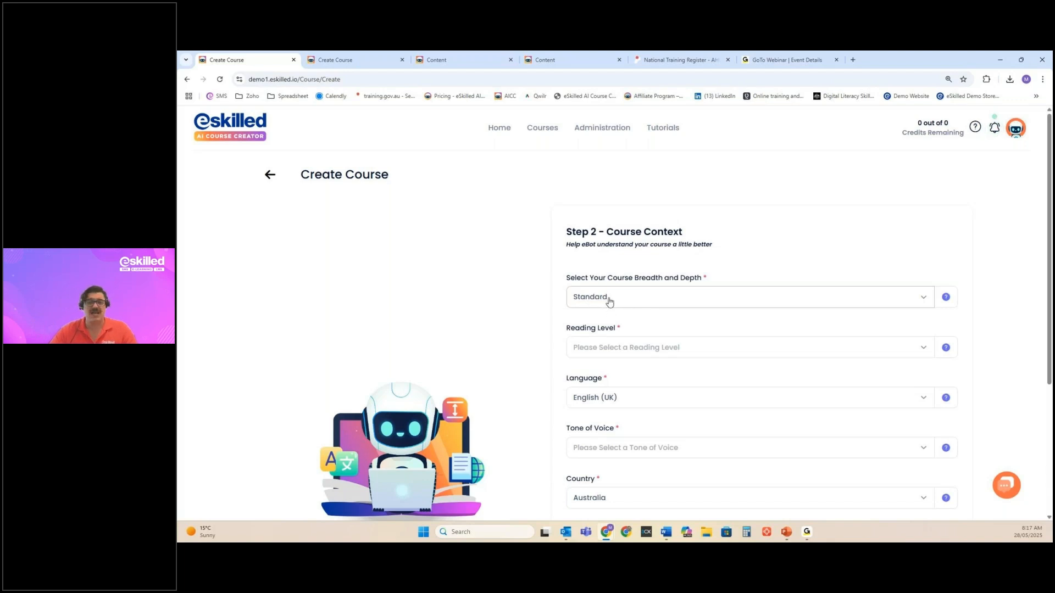
# Look through the available reading levels and set the course's reading level to Standard
pyautogui.click(607, 344)
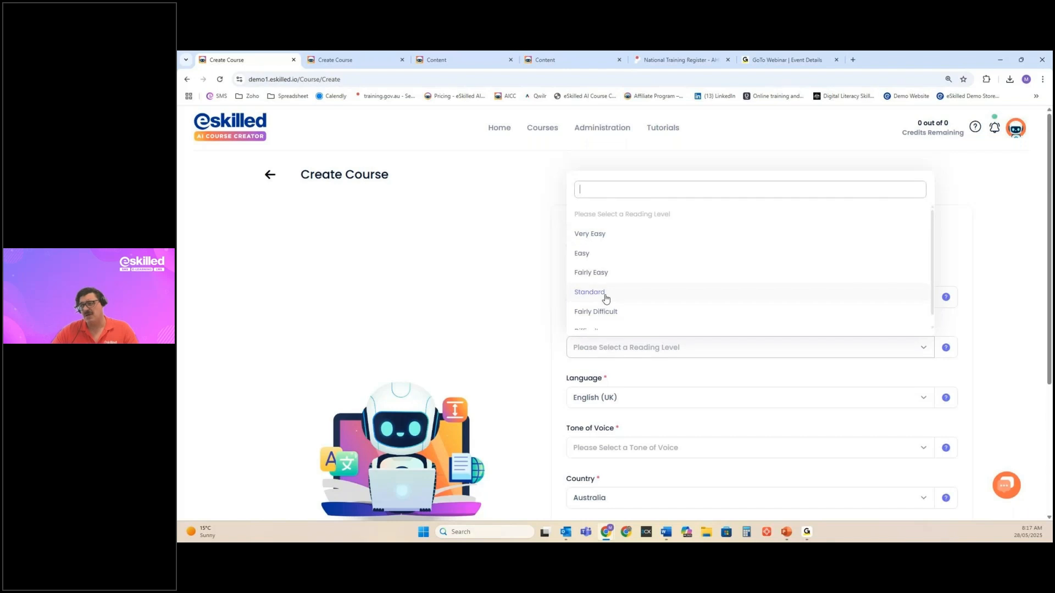
pyautogui.scroll(-1, 624, 283)
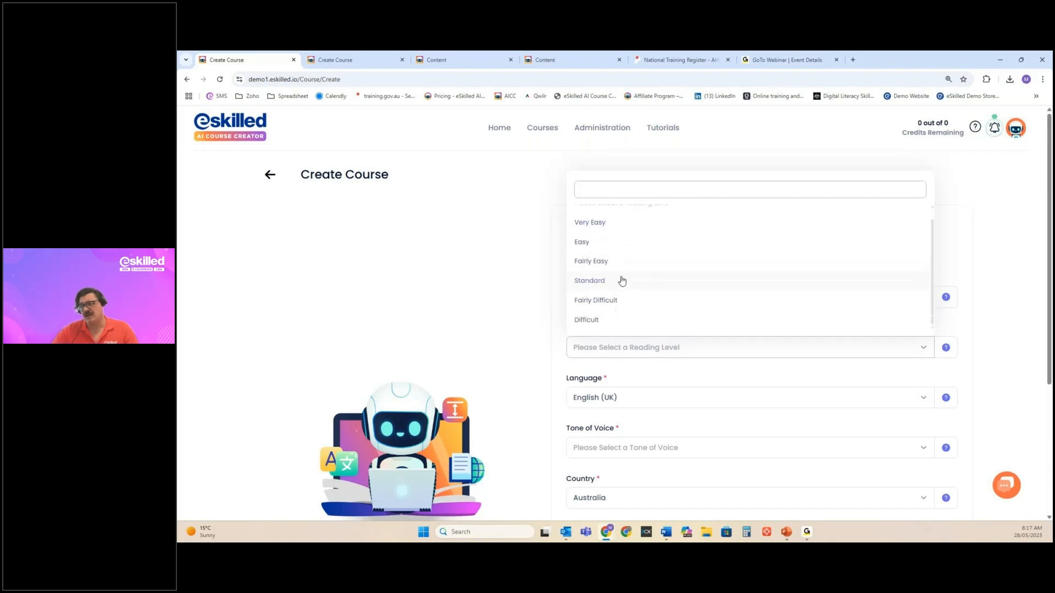
pyautogui.scroll(1, 588, 325)
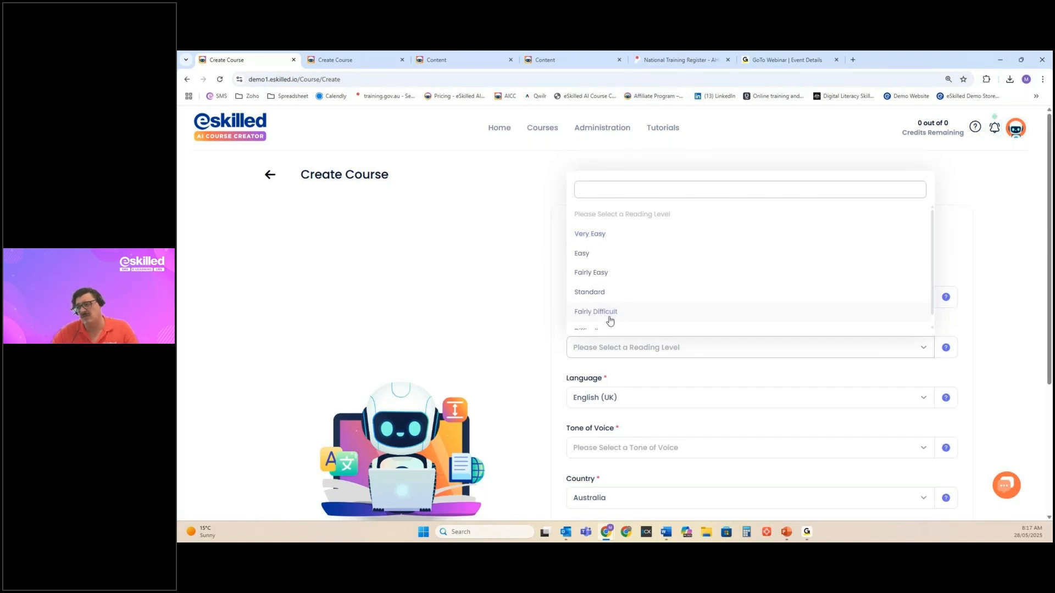
pyautogui.click(597, 294)
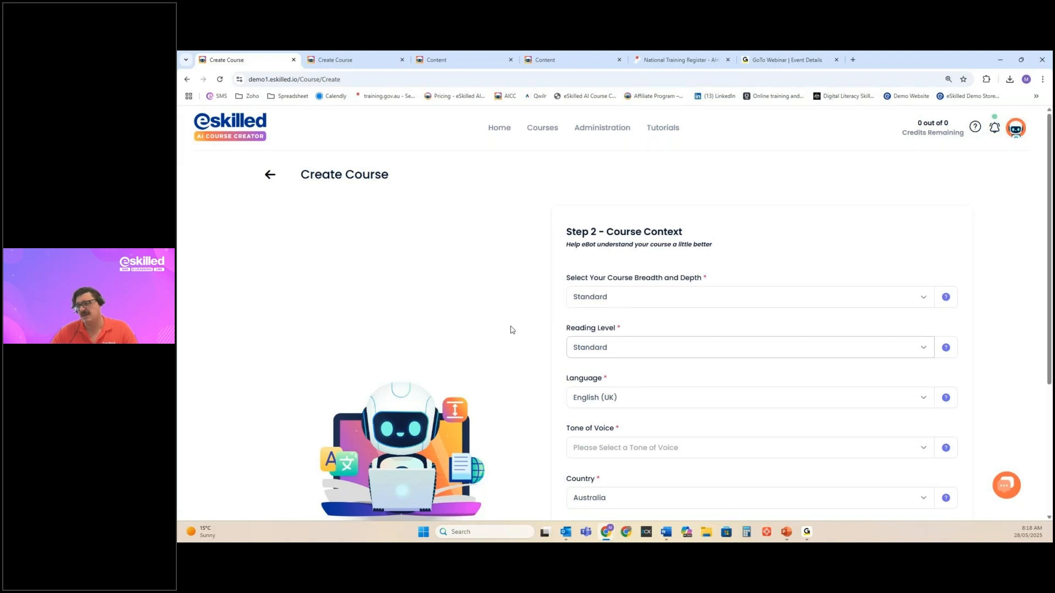
# Set the course's tone of voice to Encouraging
pyautogui.scroll(-1, 510, 330)
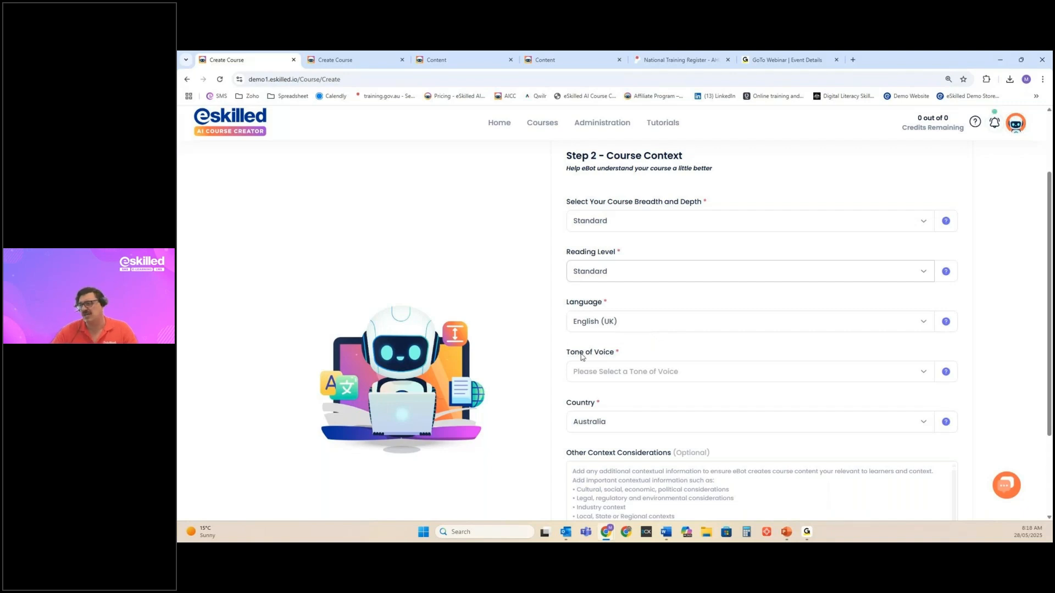
pyautogui.click(586, 373)
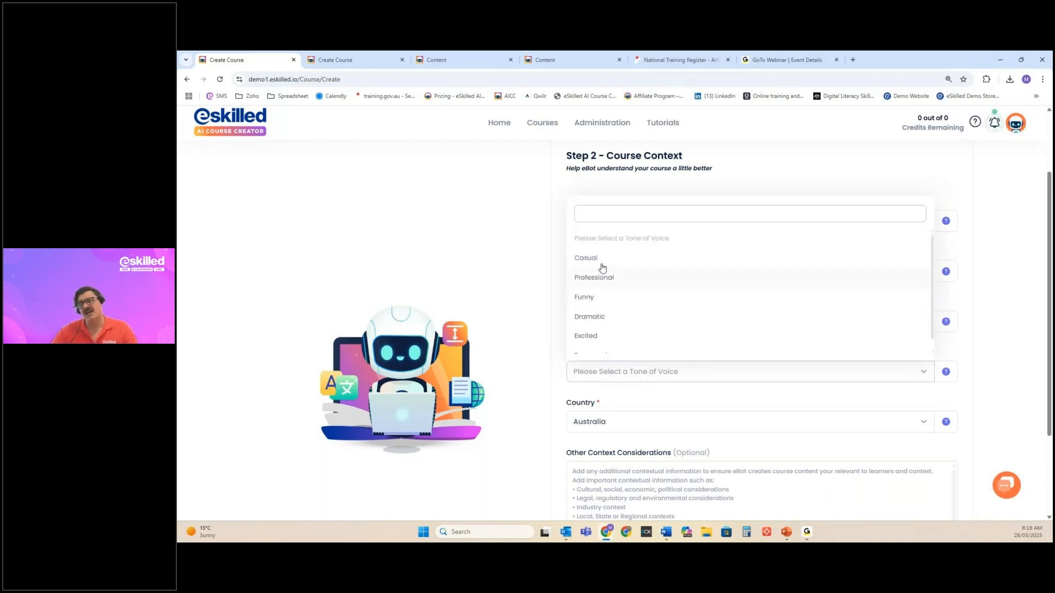
pyautogui.scroll(-1, 621, 308)
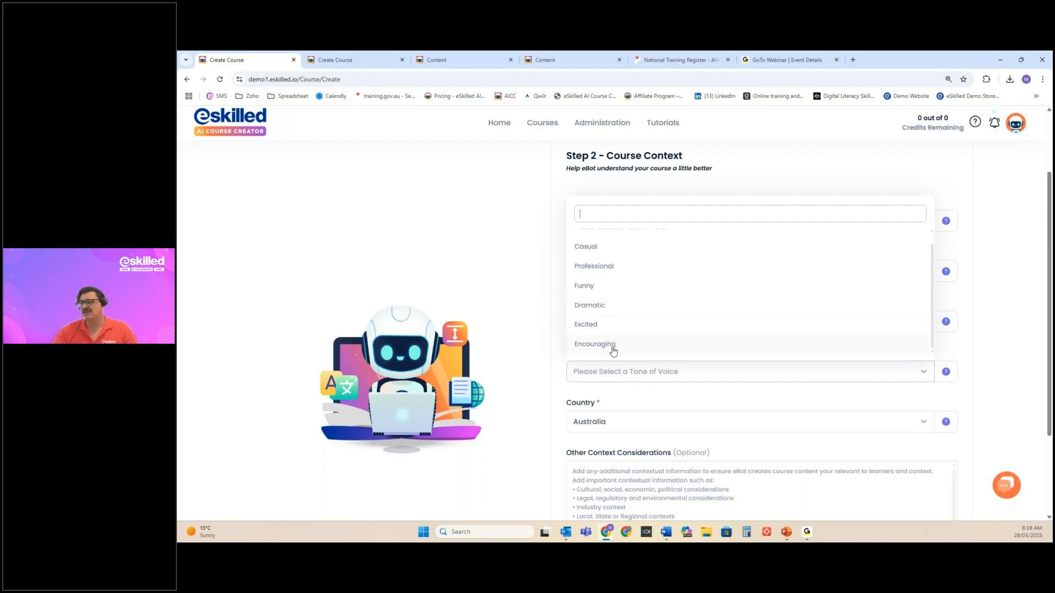
pyautogui.click(608, 345)
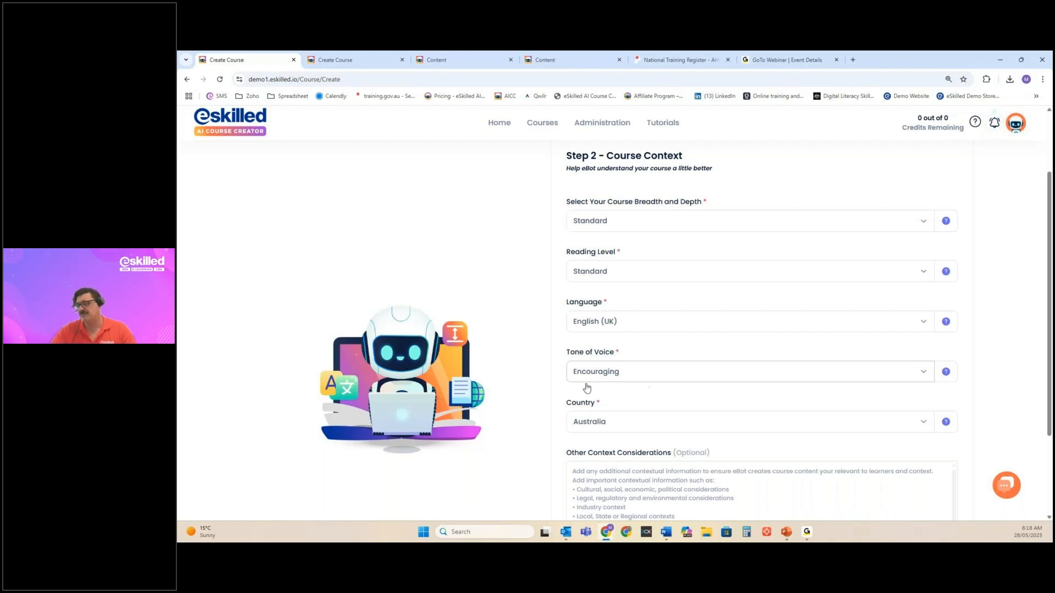
# Enter "Queensland standards and guidelines. Case studies based on private residencies." as other context considerations and proceed to Step 3, Course Settings
pyautogui.scroll(-1, 657, 407)
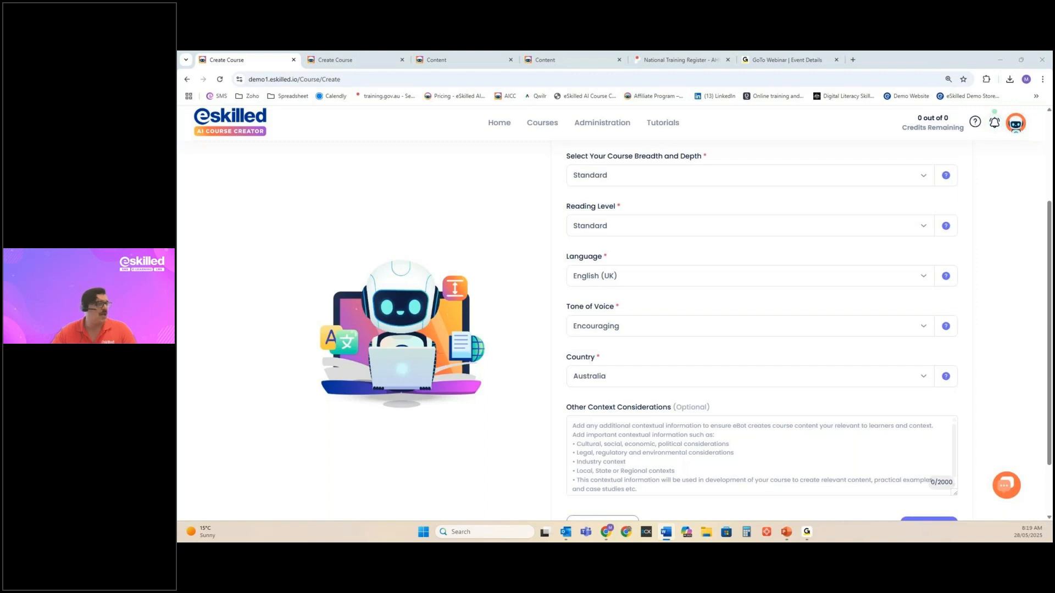
pyautogui.click(621, 444)
pyautogui.write('Queensland standards and guidelines. Case studies based on private residencies.')
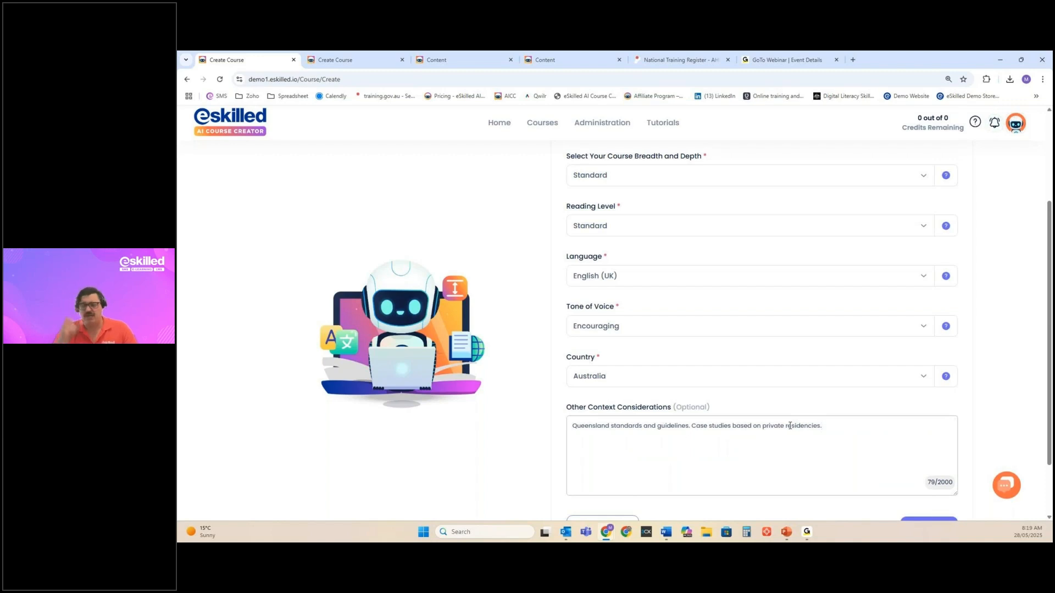
pyautogui.scroll(-3, 751, 384)
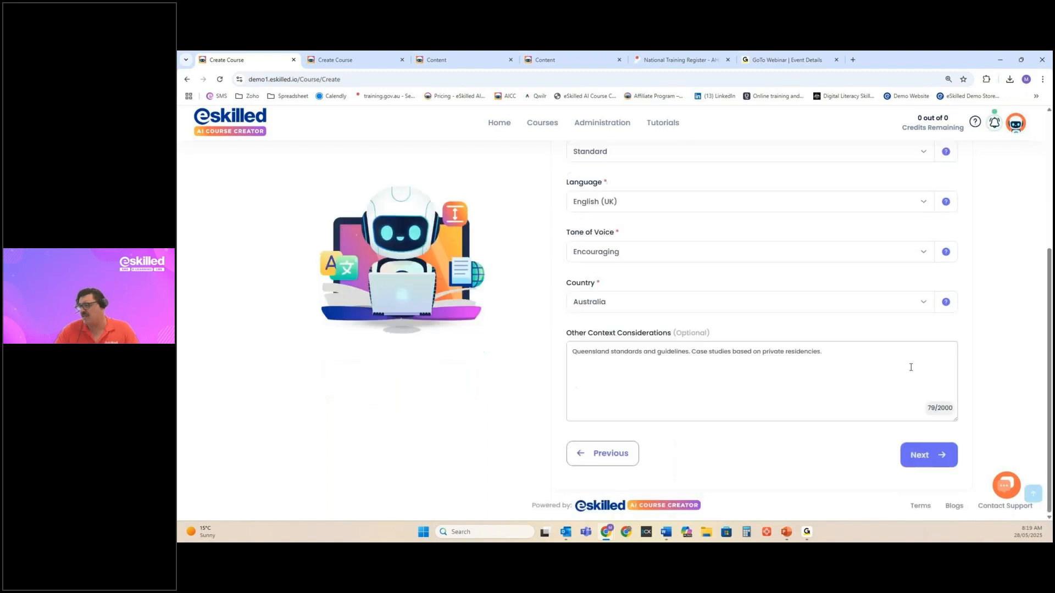
pyautogui.click(951, 457)
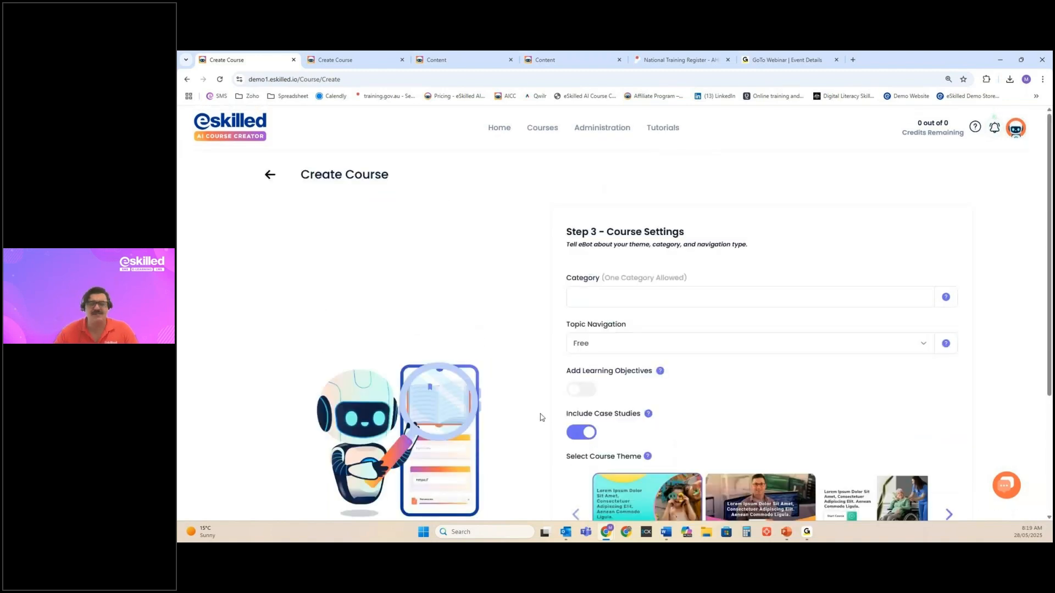
# Add "Ag" as the course category
pyautogui.click(587, 303)
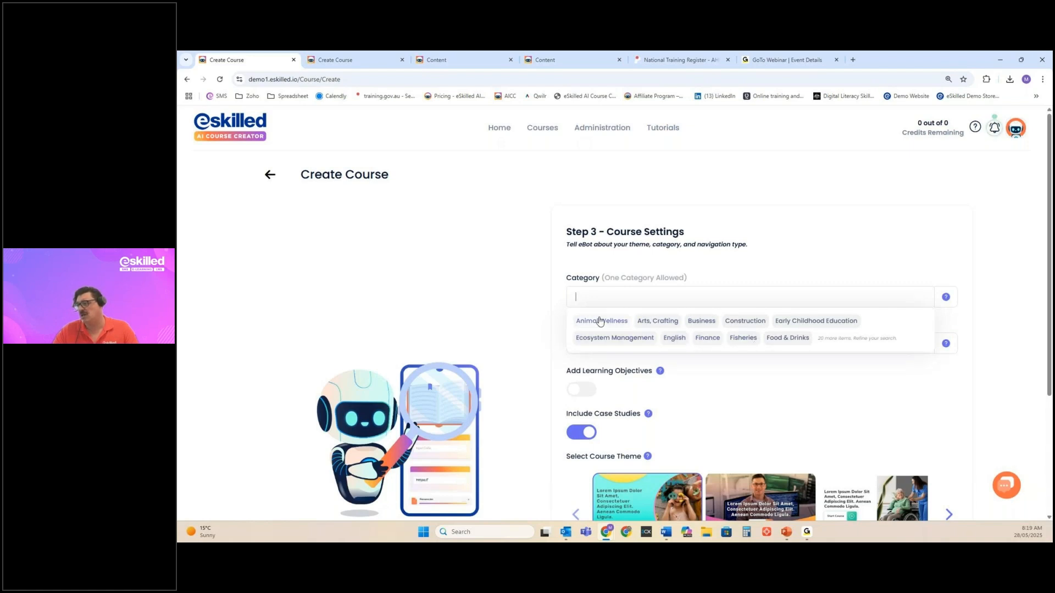
pyautogui.click(694, 298)
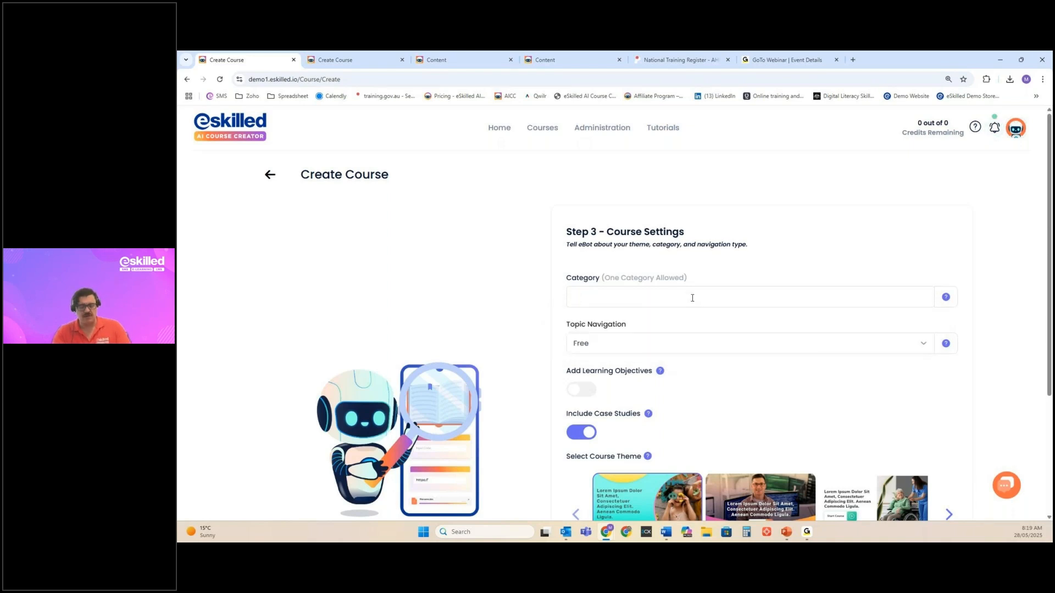
pyautogui.write('Ag')
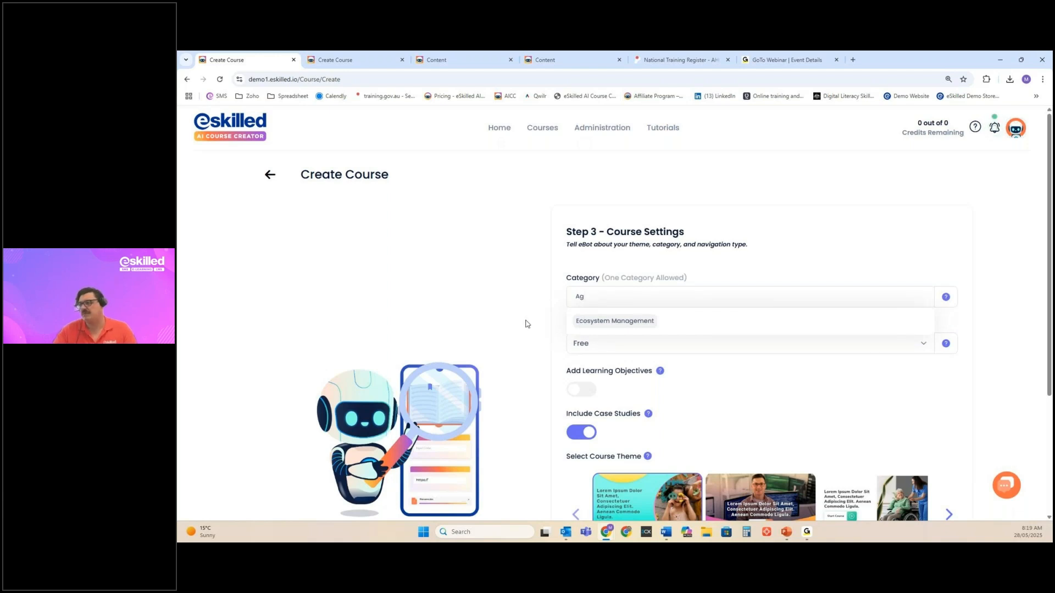
pyautogui.press('Return')
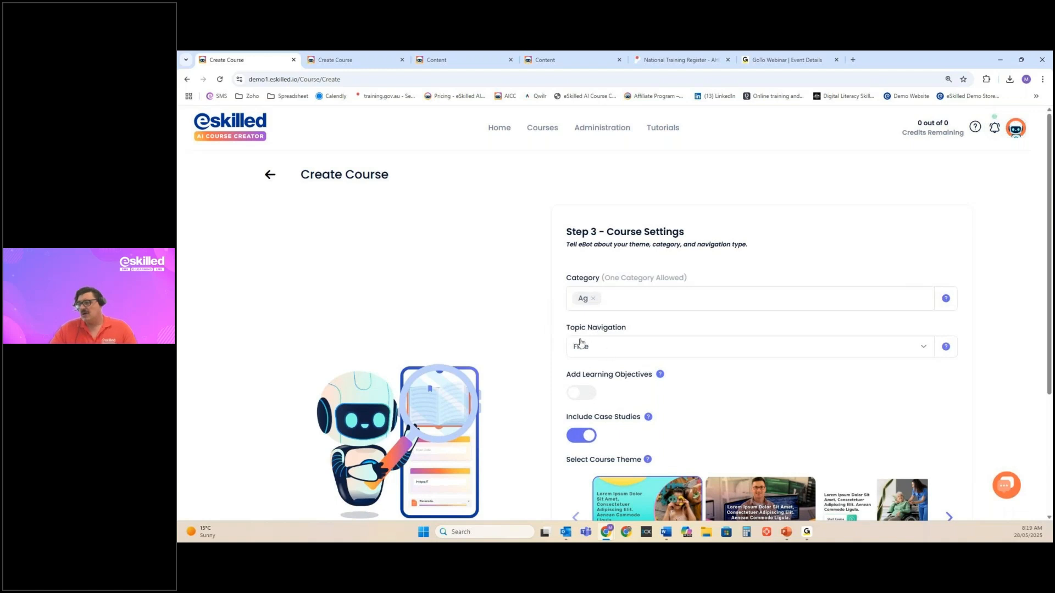
# Check the topic navigation options, keep Free, and turn on Add Learning Objectives
pyautogui.click(616, 350)
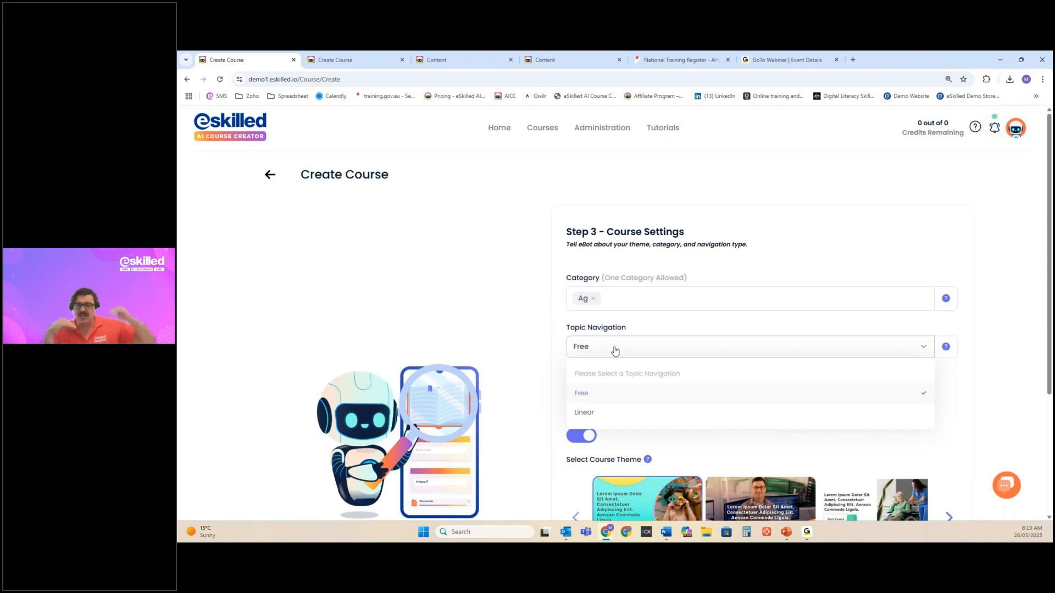
pyautogui.click(569, 337)
pyautogui.click(580, 392)
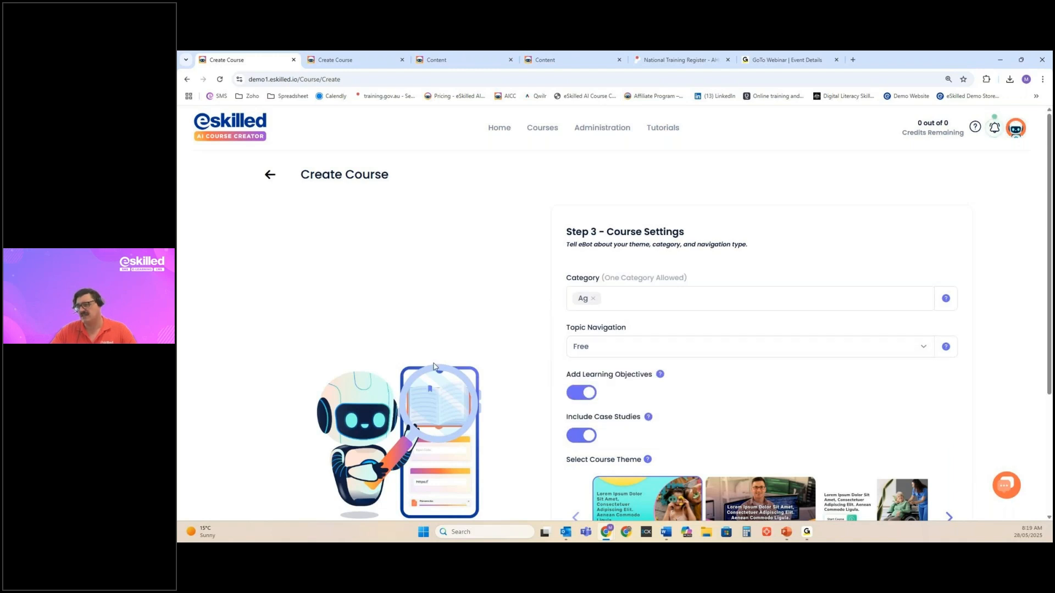
pyautogui.moveTo(566, 379); pyautogui.dragTo(654, 378)
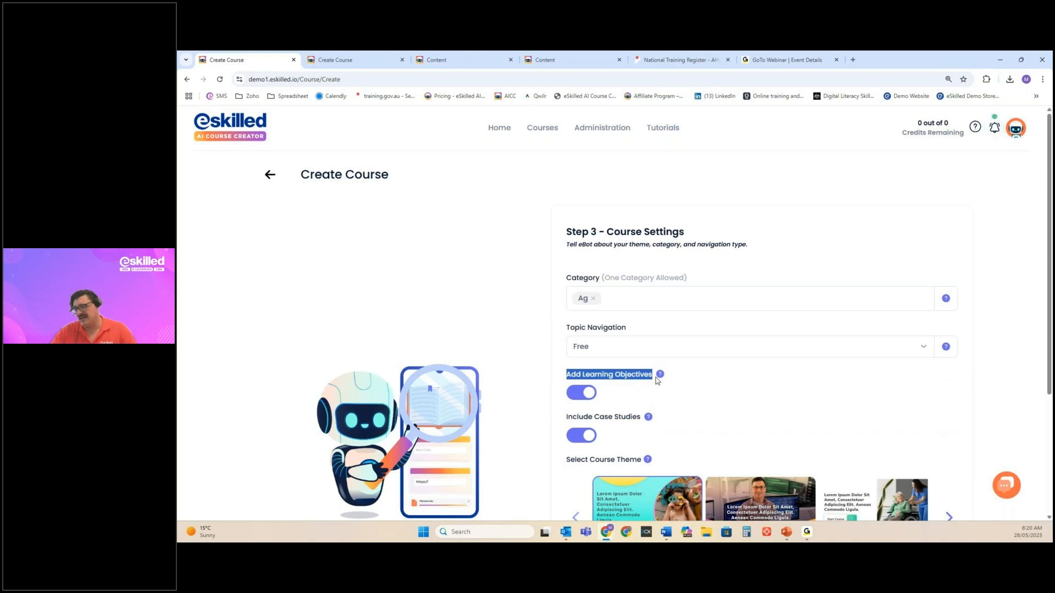
pyautogui.moveTo(661, 375)
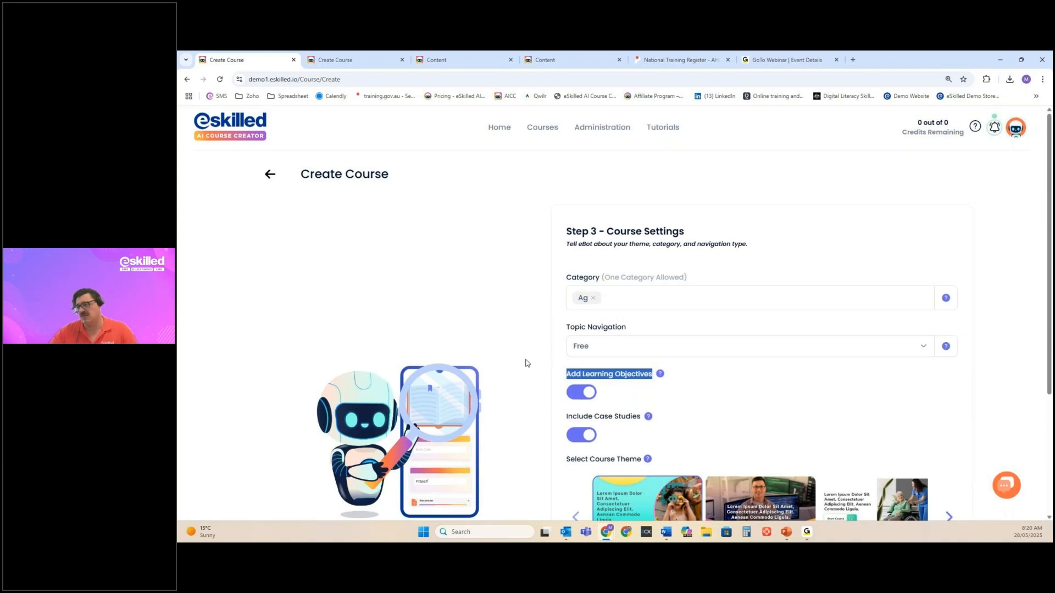
# Browse the available course themes and select the Geared Up theme
pyautogui.scroll(-1, 526, 359)
pyautogui.scroll(-1, 527, 356)
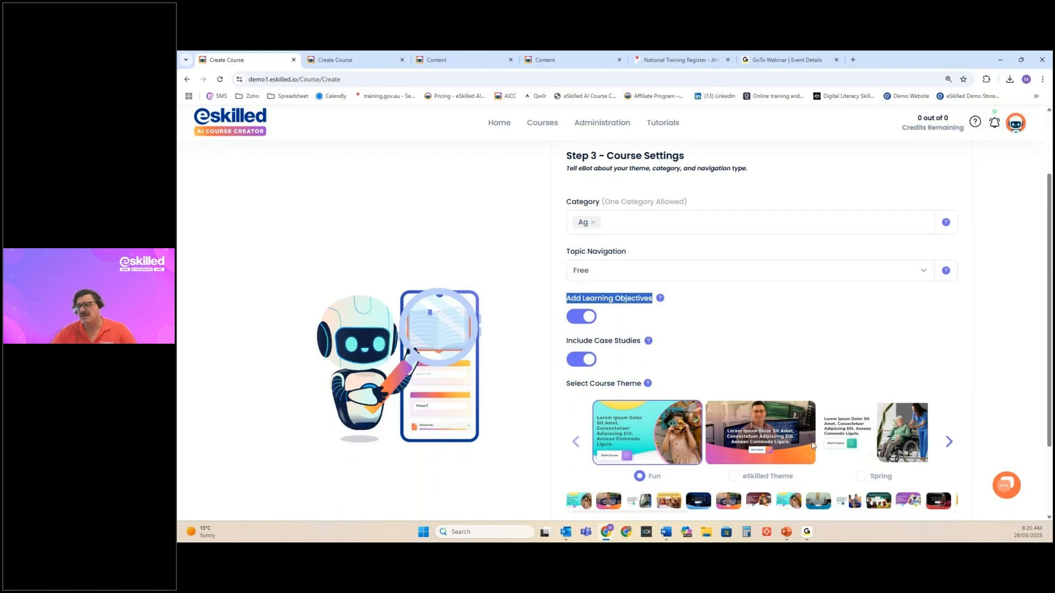
pyautogui.click(950, 442)
pyautogui.click(949, 442)
pyautogui.click(949, 442)
pyautogui.click(950, 442)
pyautogui.click(949, 442)
pyautogui.click(950, 442)
pyautogui.click(950, 442)
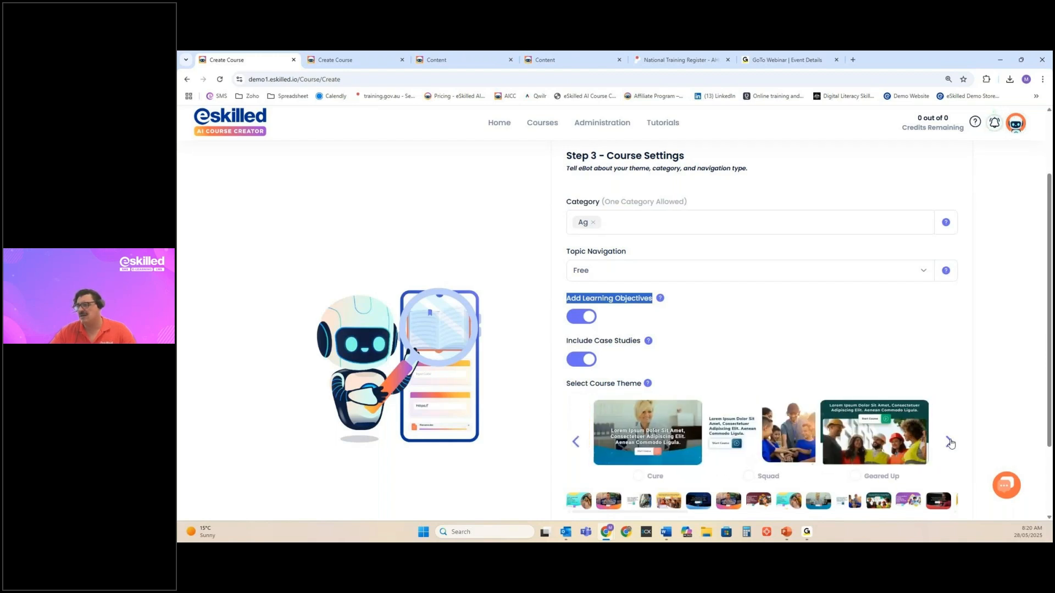
pyautogui.click(950, 441)
pyautogui.click(786, 450)
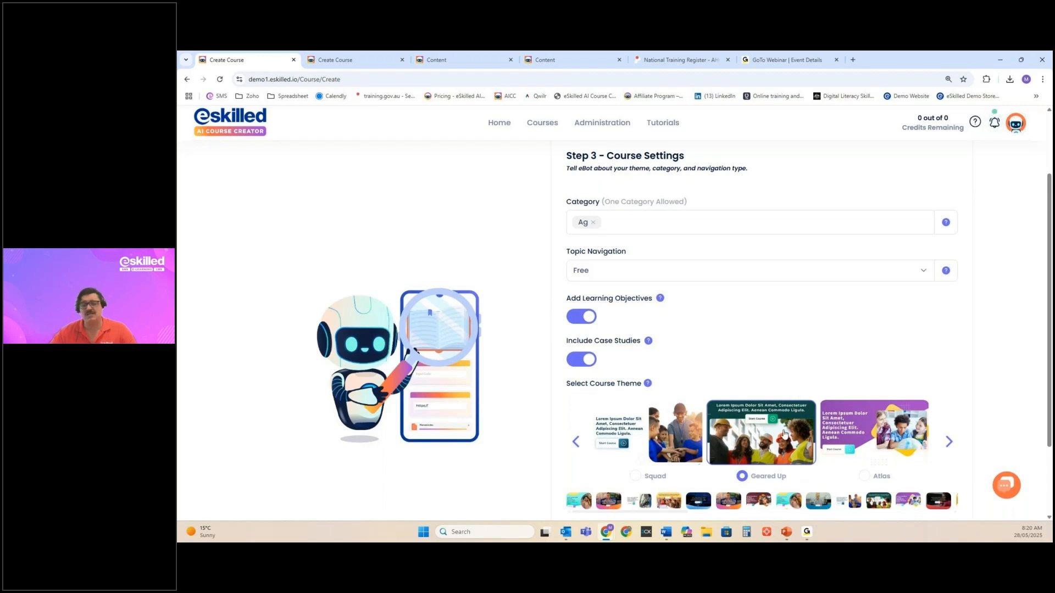
# Open the Themes page in a separate browser tab and place that tab after the two Content tabs
pyautogui.moveTo(542, 121)
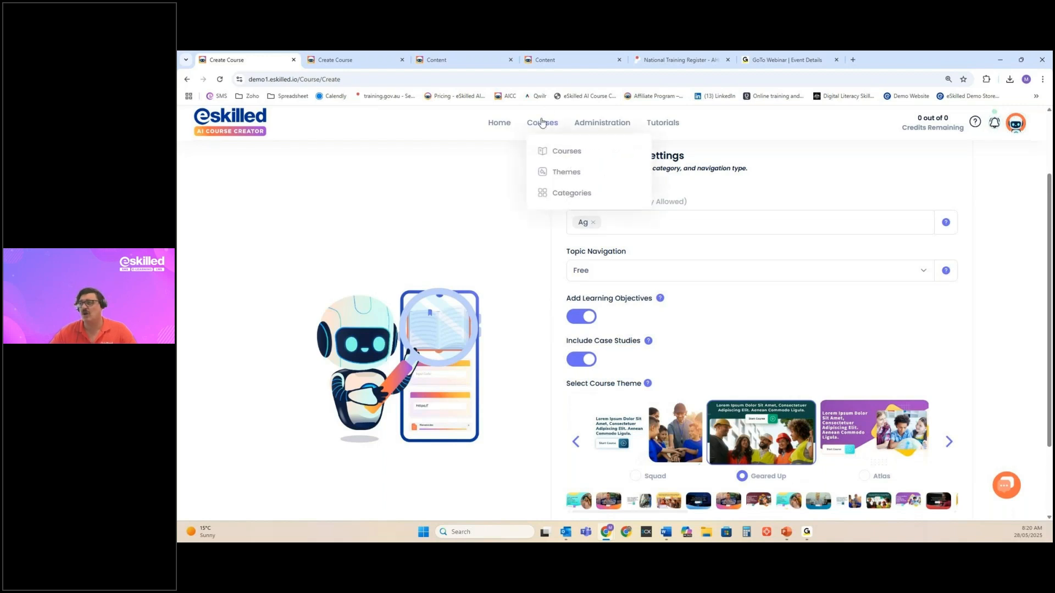
pyautogui.click(563, 174)
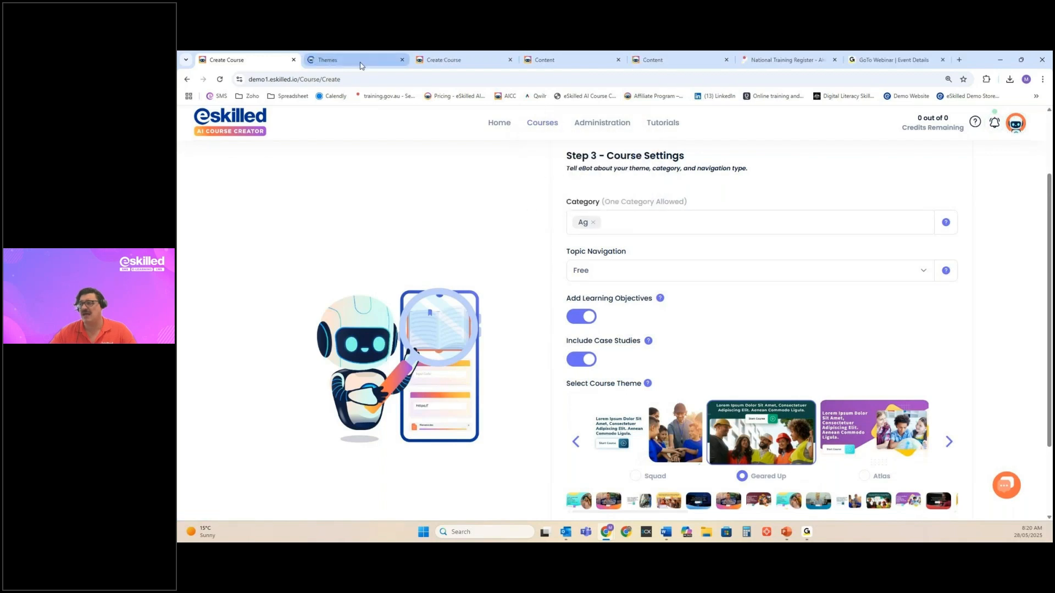
pyautogui.moveTo(380, 66); pyautogui.dragTo(681, 60)
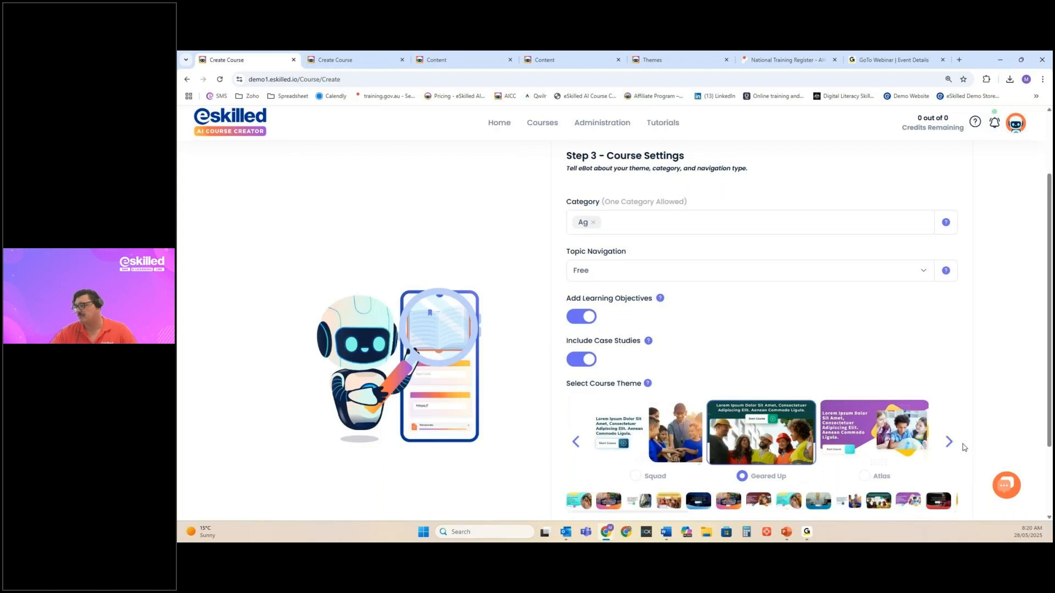
# Proceed to Step 4, Quiz Settings, and enable the True or False, Single or Multiple Answer, Fill in the Blank and Matching Type formats
pyautogui.scroll(-2, 928, 412)
pyautogui.click(928, 457)
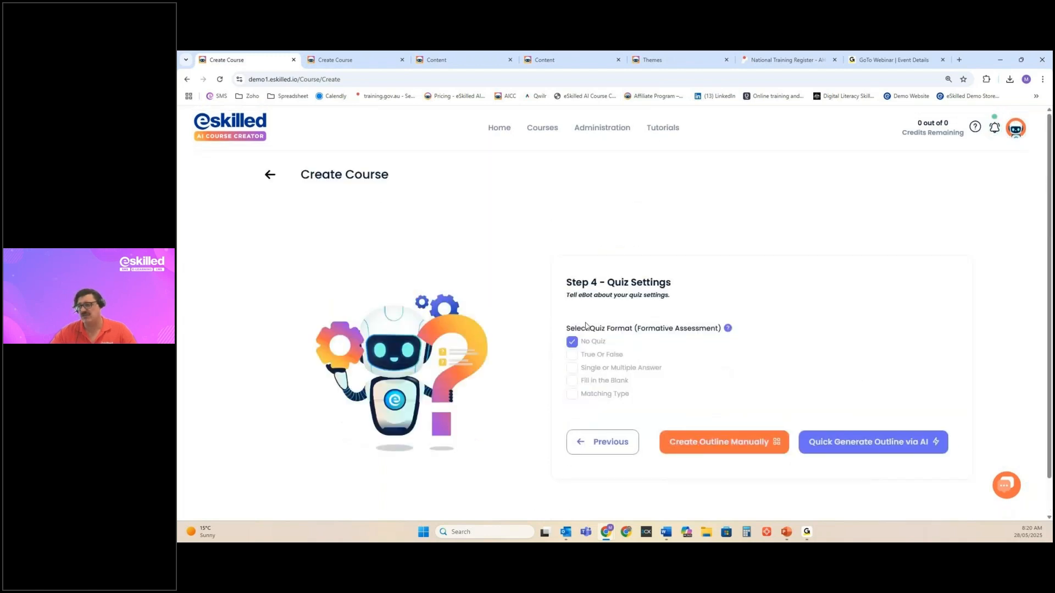
pyautogui.click(572, 356)
pyautogui.click(572, 318)
pyautogui.click(572, 331)
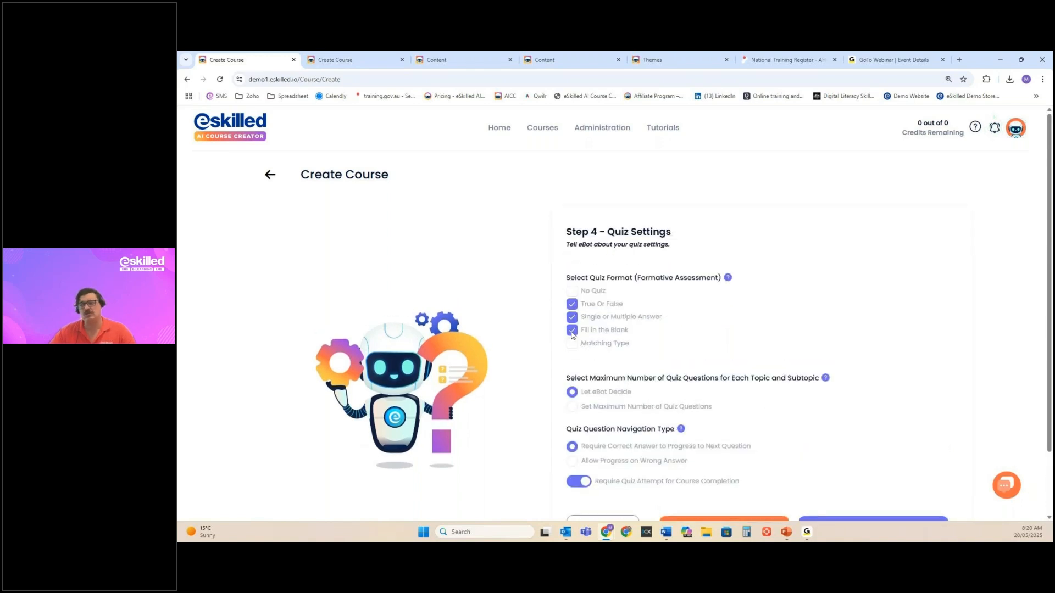
pyautogui.click(572, 347)
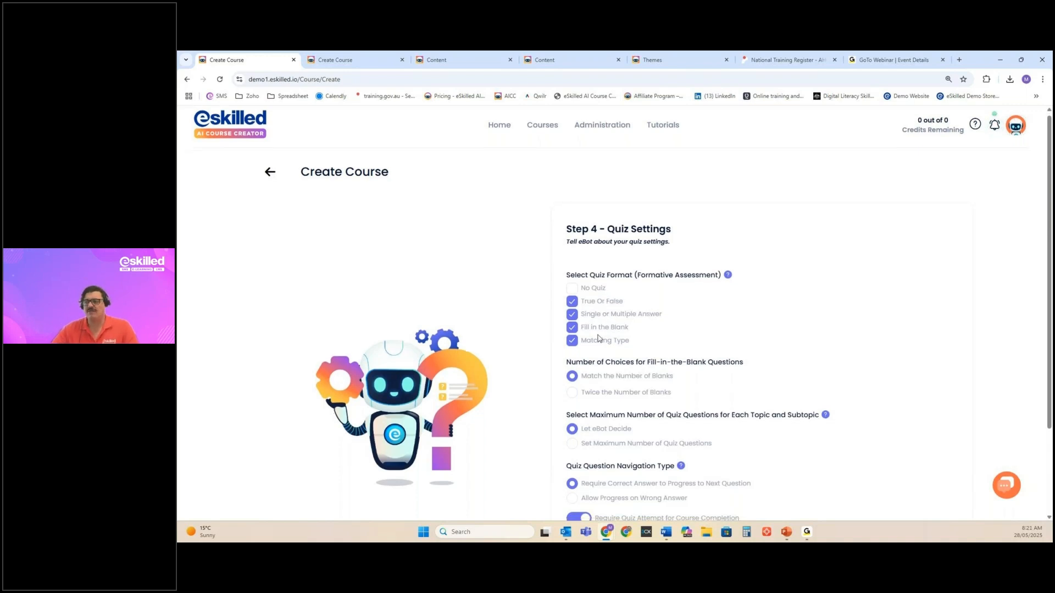
# Quick-generate the course outline via AI, open it, and review its topics and subtopics
pyautogui.scroll(-2, 632, 384)
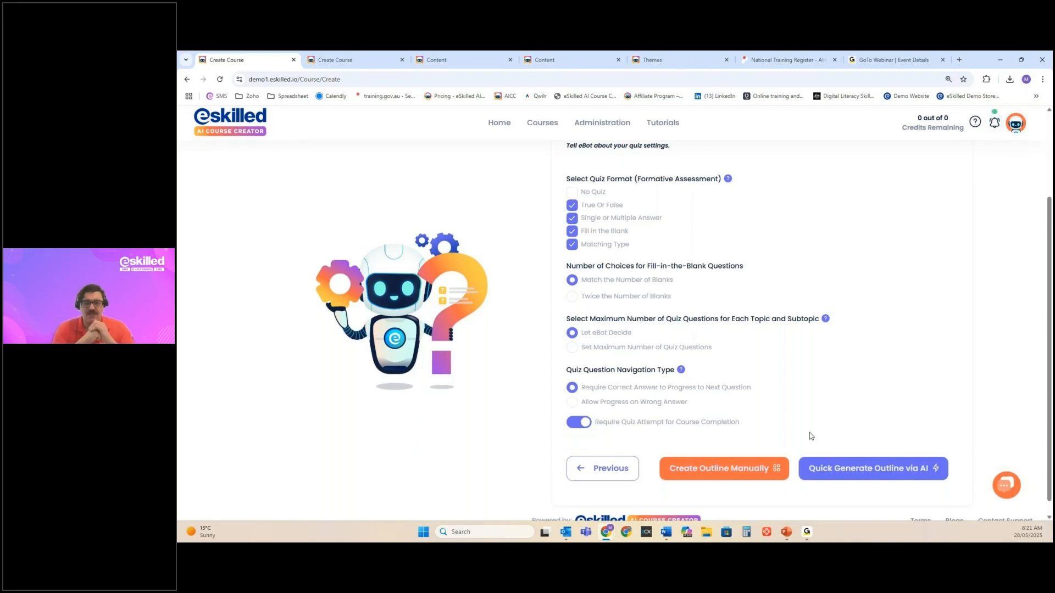
pyautogui.click(840, 471)
pyautogui.click(666, 416)
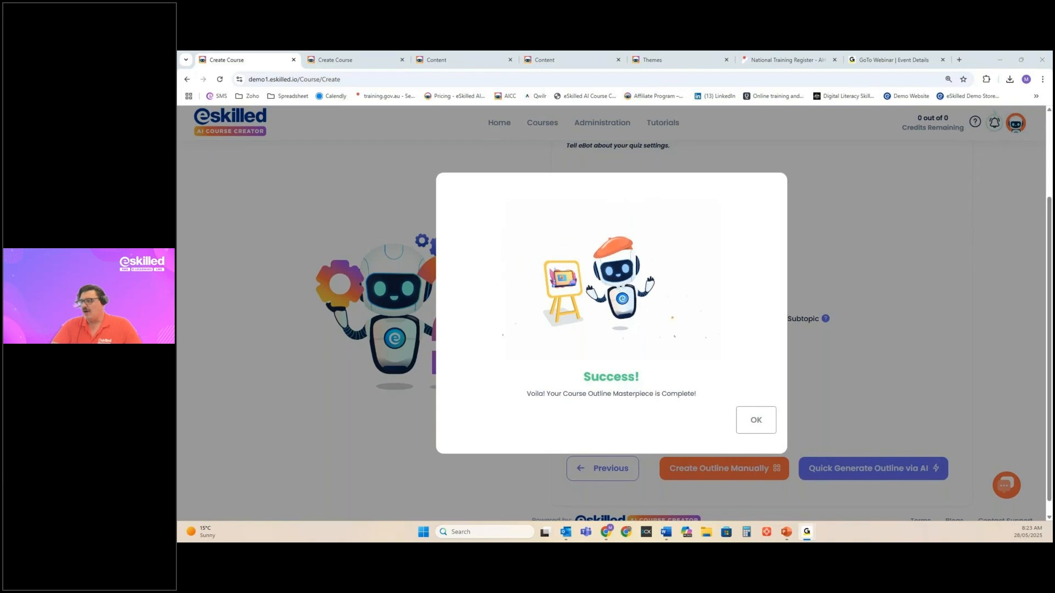
pyautogui.click(757, 422)
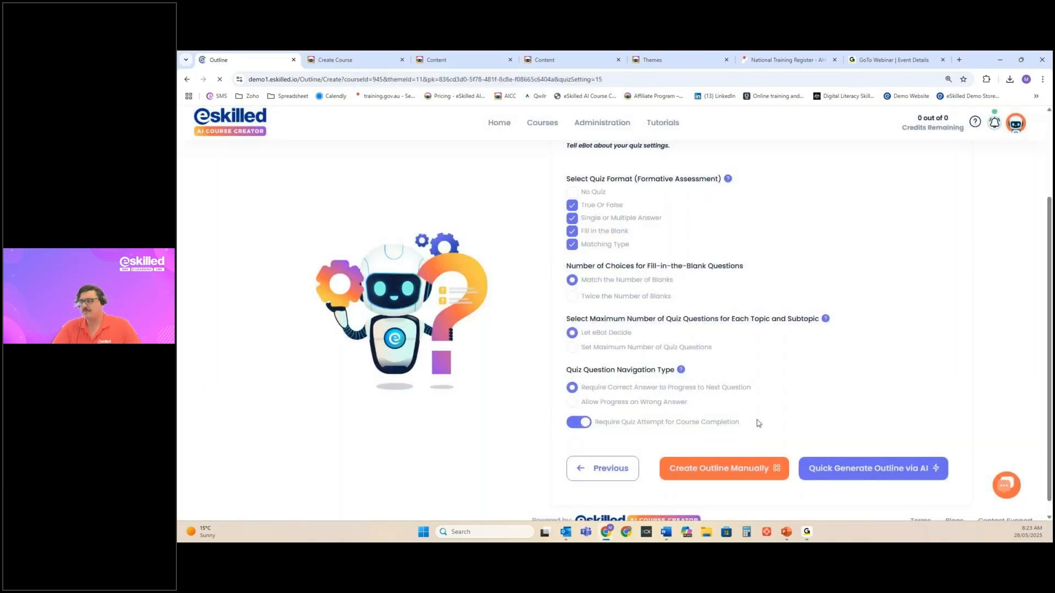
pyautogui.scroll(-6, 384, 275)
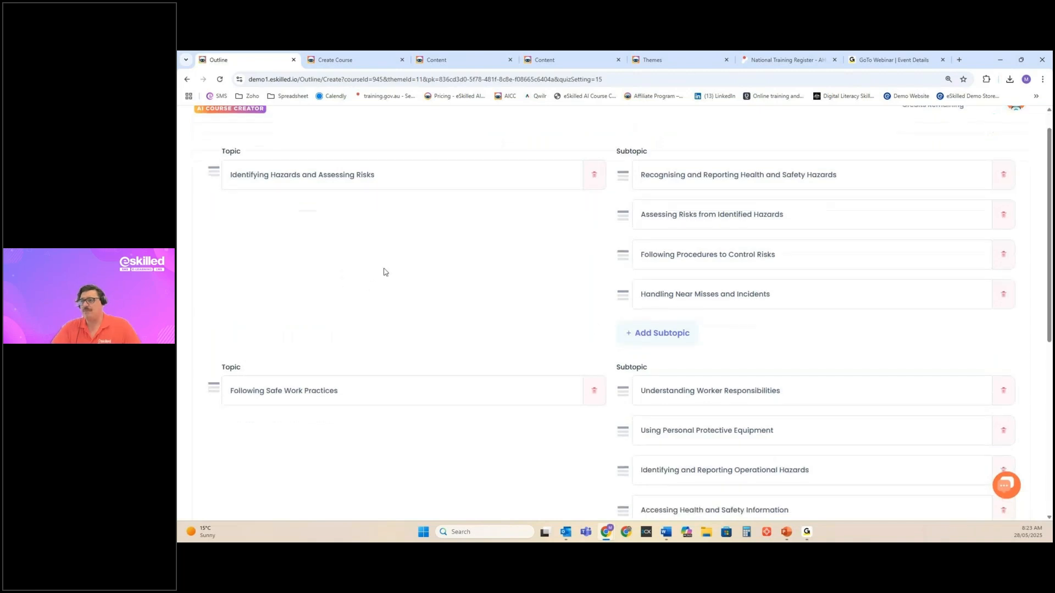
pyautogui.scroll(6, 428, 336)
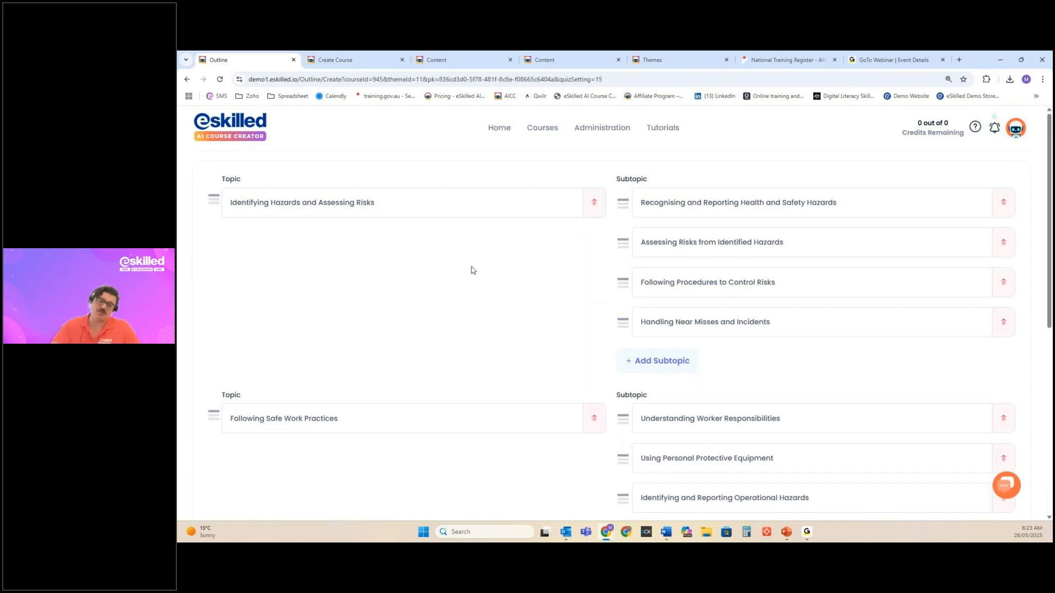
pyautogui.scroll(-5, 459, 262)
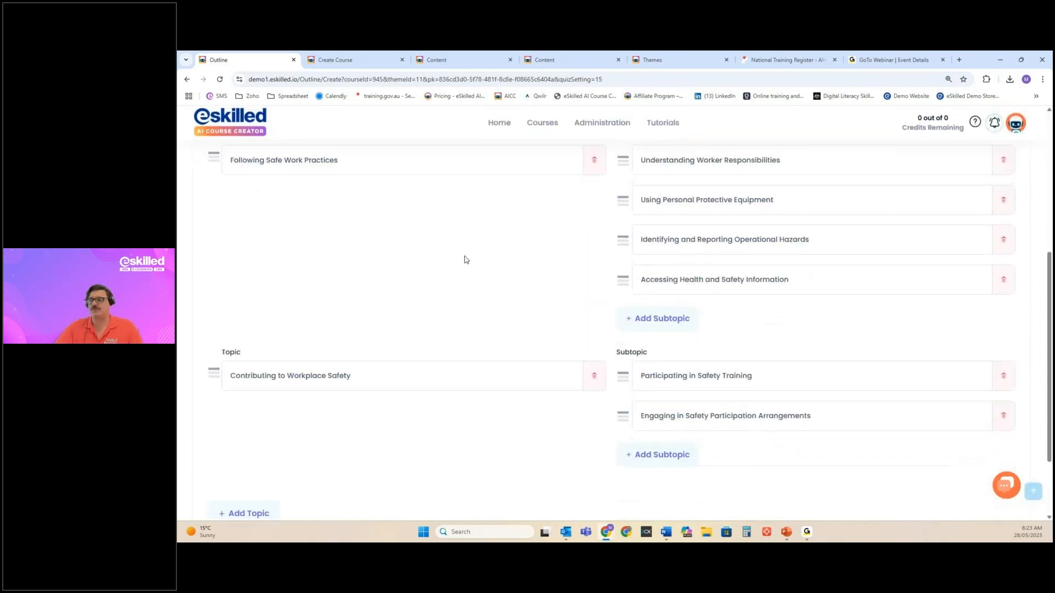
# Review the outline's topics and subtopics, and quick-generate the course content via AI
pyautogui.scroll(-2, 464, 260)
pyautogui.scroll(3, 460, 277)
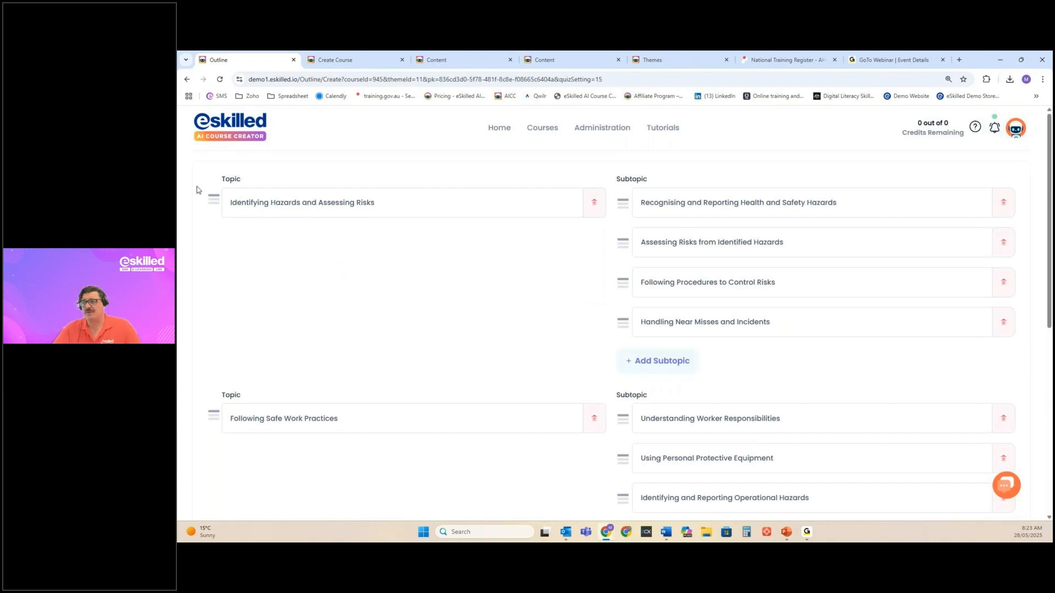
pyautogui.scroll(-5, 504, 334)
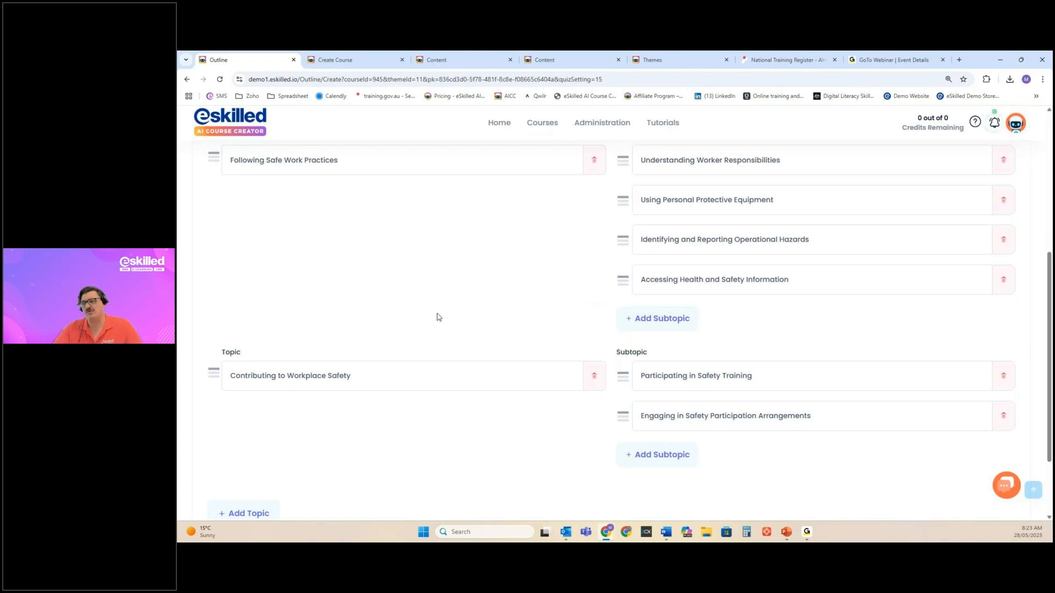
pyautogui.scroll(-2, 337, 380)
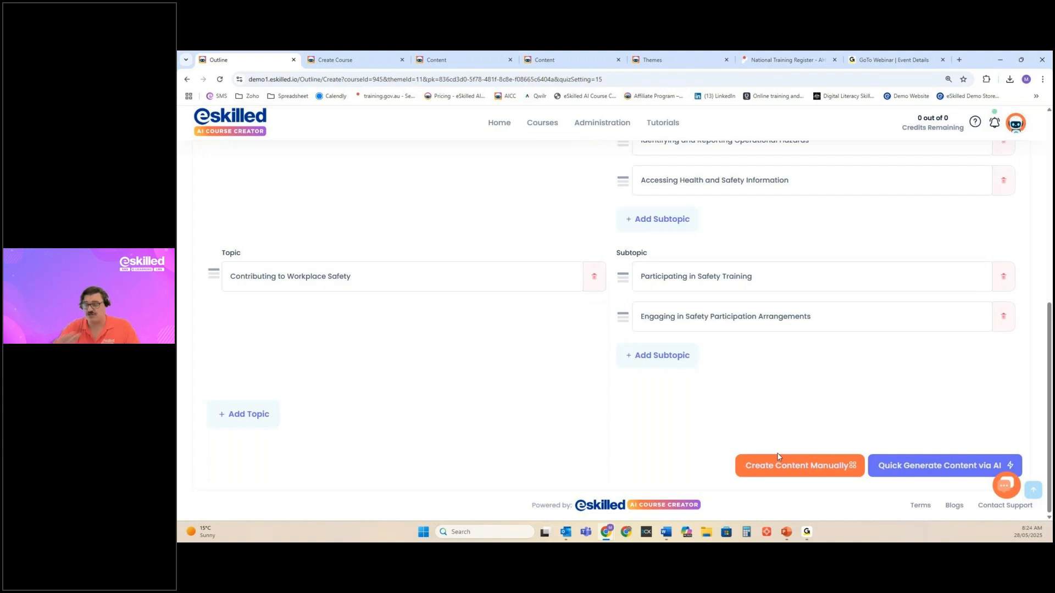
pyautogui.click(928, 466)
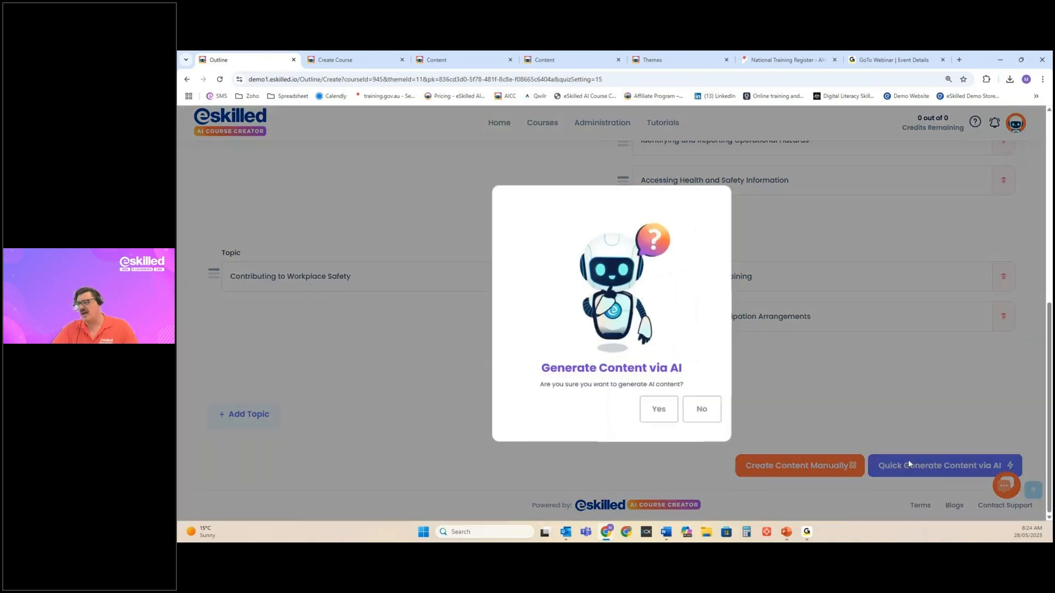
pyautogui.click(661, 417)
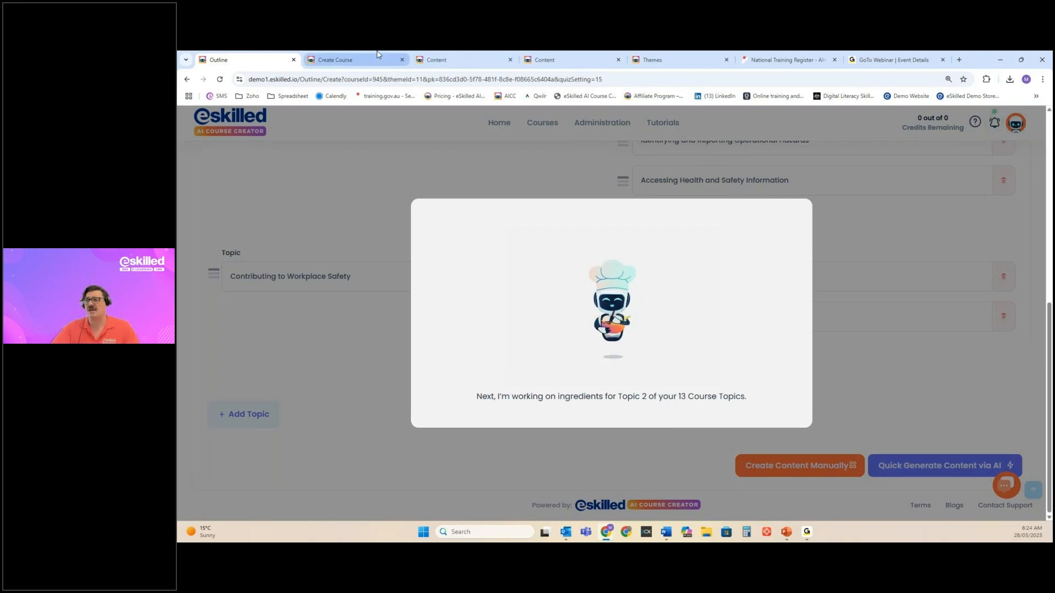
# Place the Themes tab directly after the Outline tab and browse the themes list
pyautogui.moveTo(653, 55); pyautogui.dragTo(348, 58)
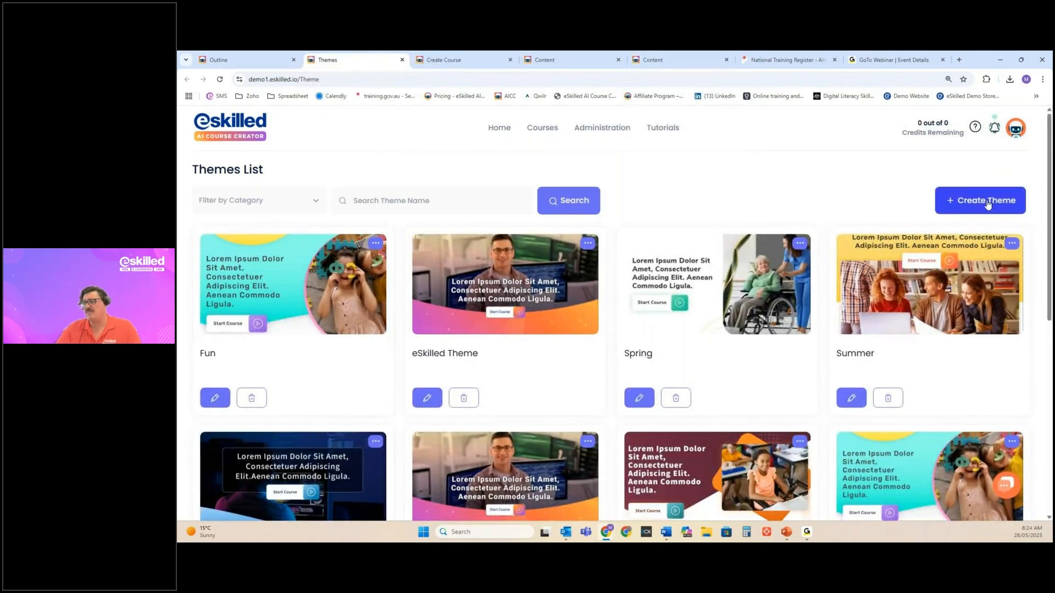
pyautogui.scroll(-2, 579, 236)
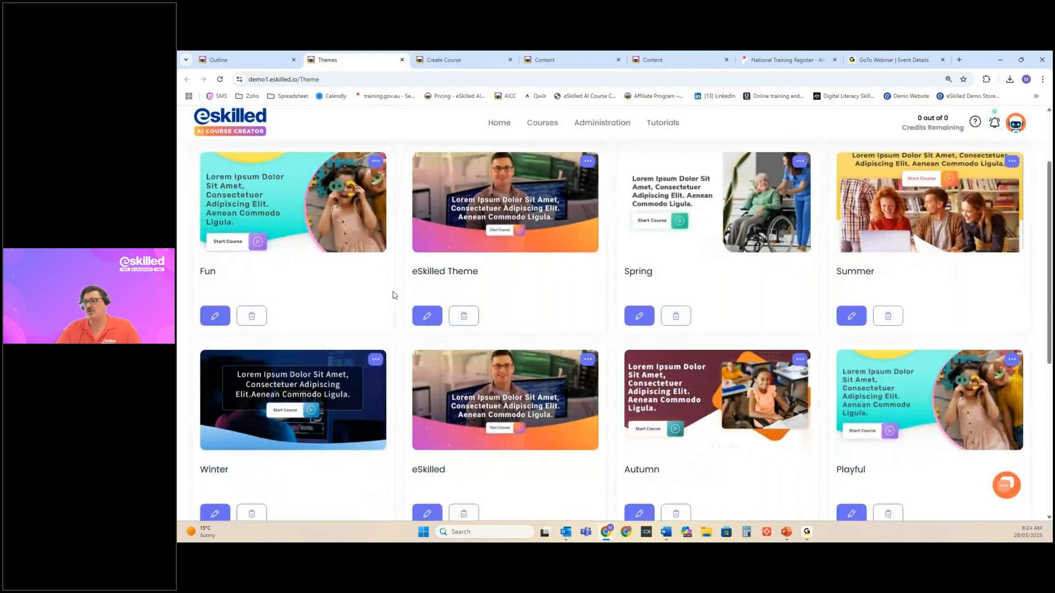
pyautogui.scroll(-3, 392, 295)
pyautogui.scroll(-3, 578, 388)
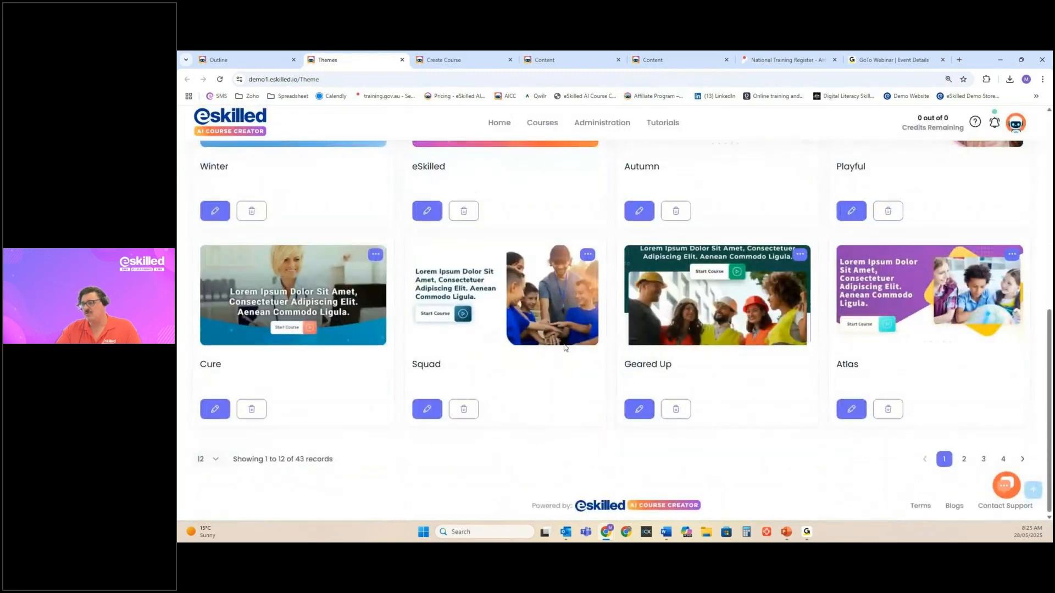
pyautogui.scroll(5, 522, 335)
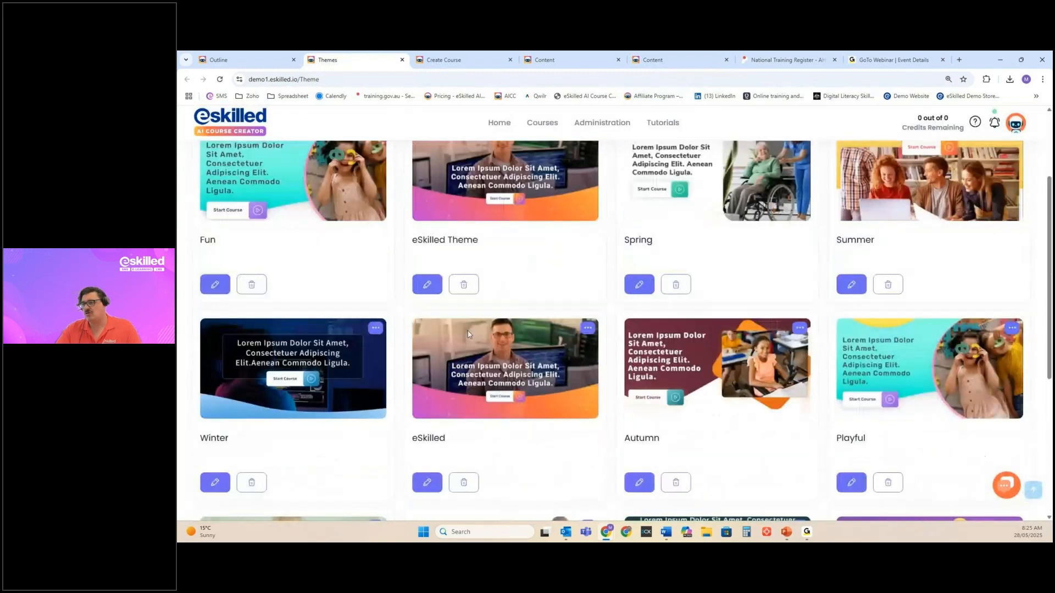
# Open the Fun theme for editing and examine its available theme styles and theme image
pyautogui.click(211, 285)
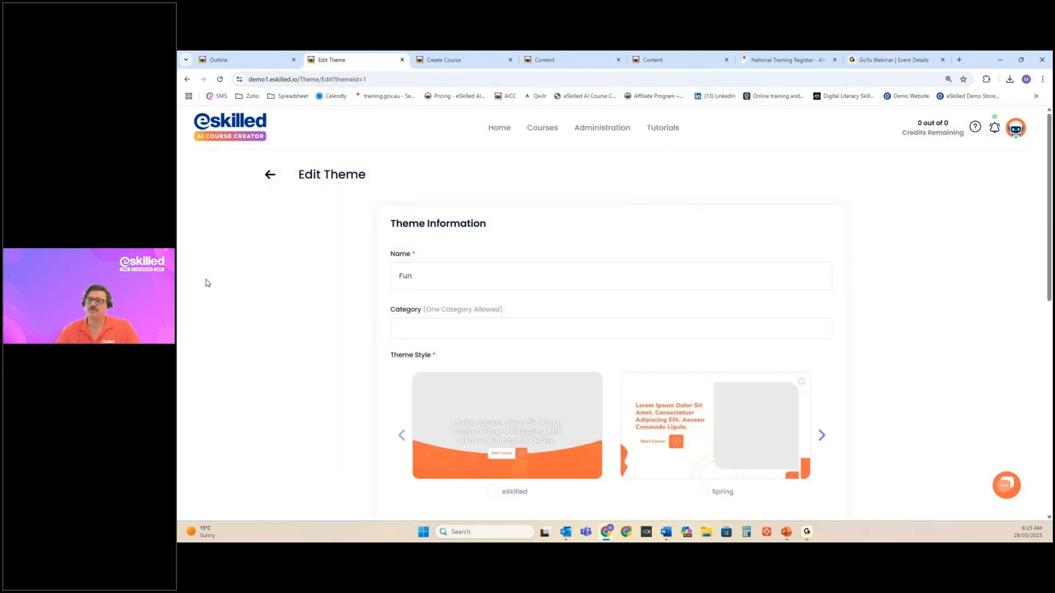
pyautogui.click(821, 439)
pyautogui.click(821, 439)
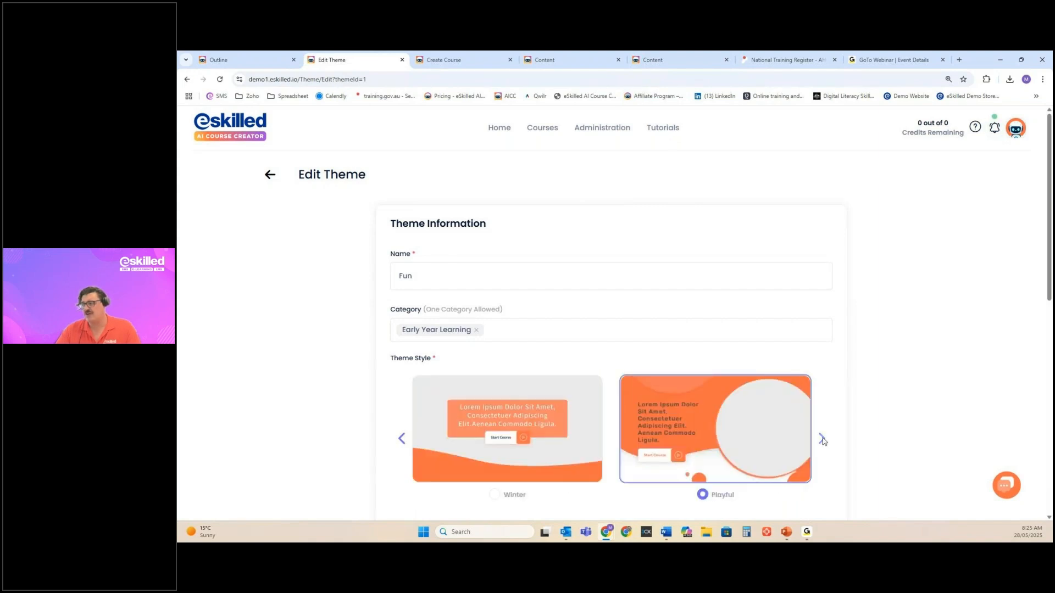
pyautogui.scroll(-1, 854, 409)
pyautogui.scroll(-2, 854, 409)
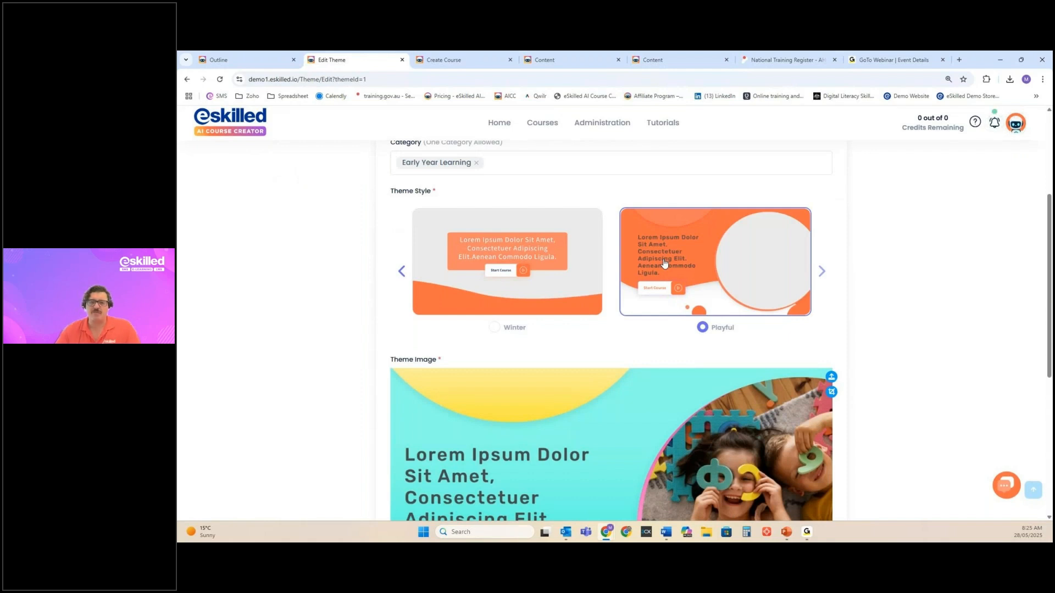
pyautogui.click(401, 275)
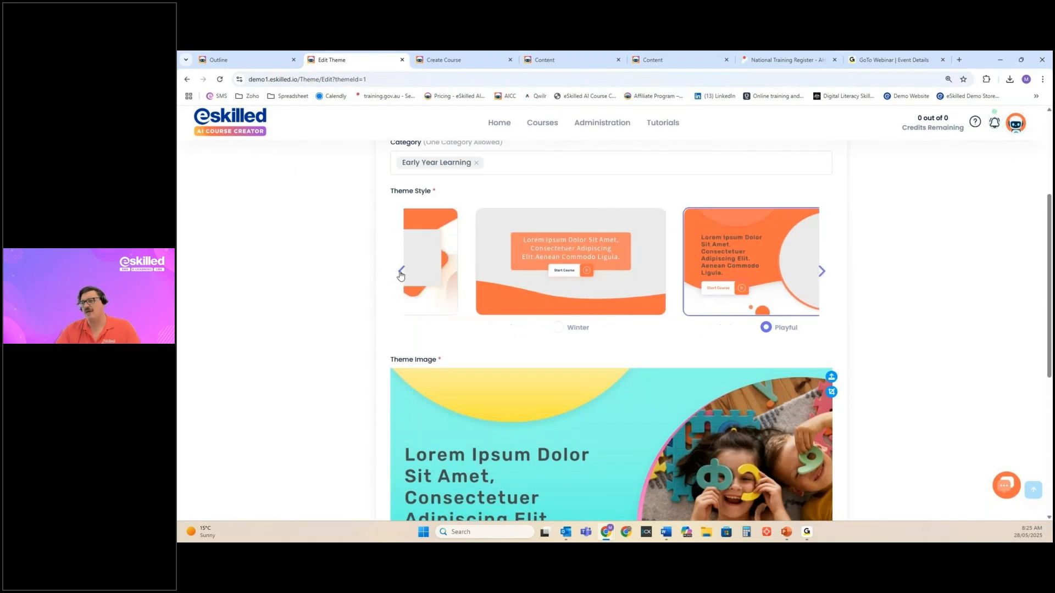
pyautogui.click(402, 271)
pyautogui.click(401, 271)
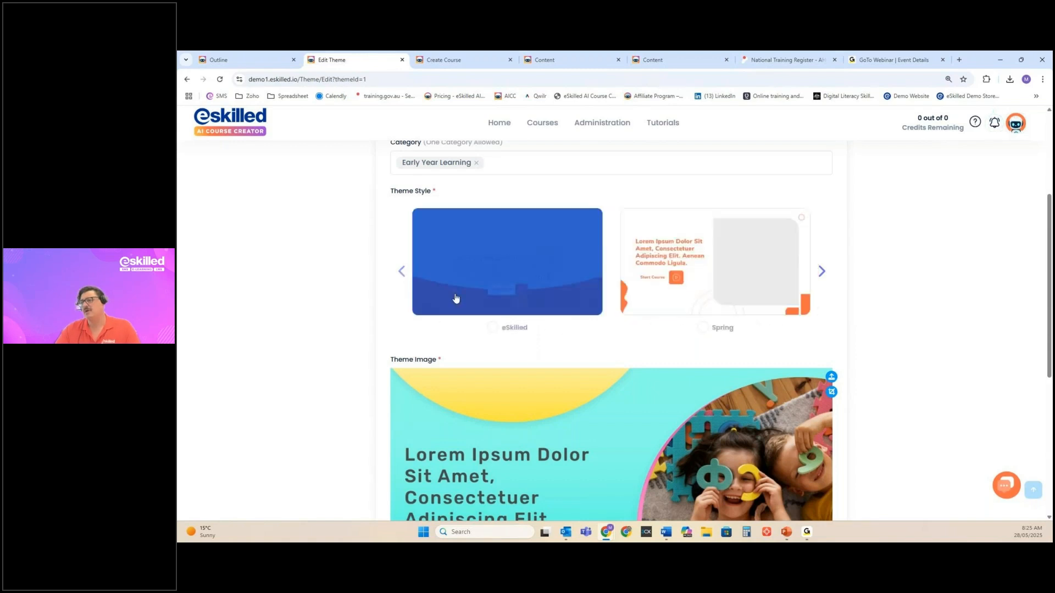
pyautogui.scroll(-3, 989, 357)
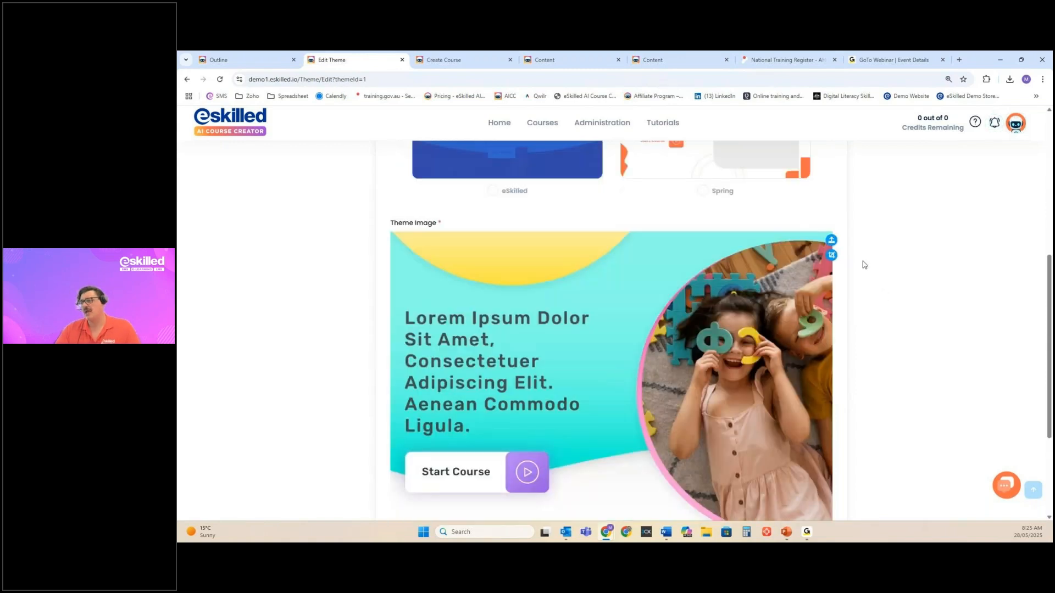
pyautogui.scroll(-3, 863, 264)
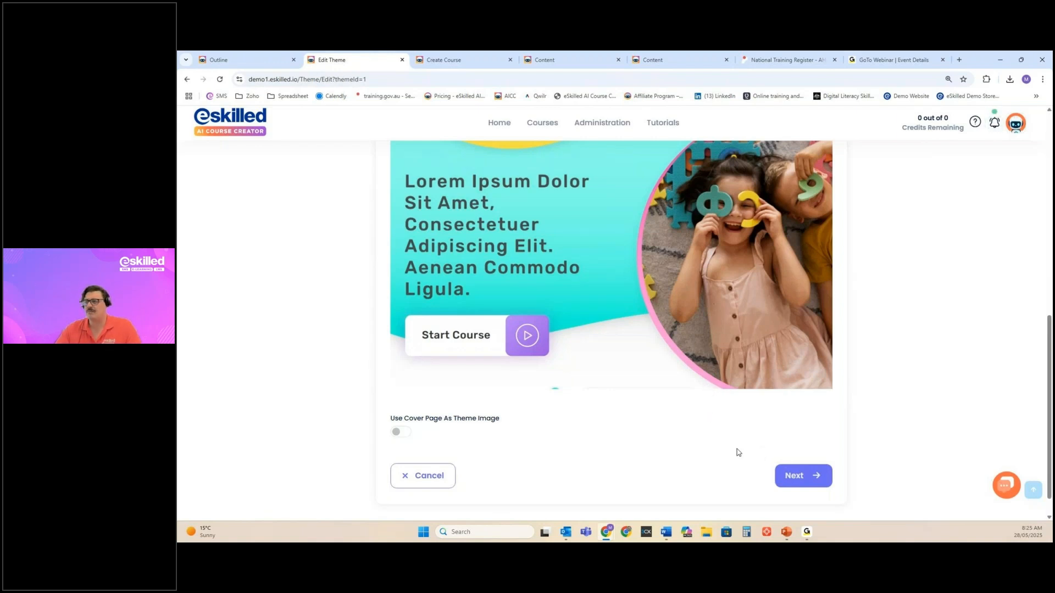
# Proceed to the theme's Cover Page settings and examine the cover image, title font, background and Start Course button options
pyautogui.click(813, 479)
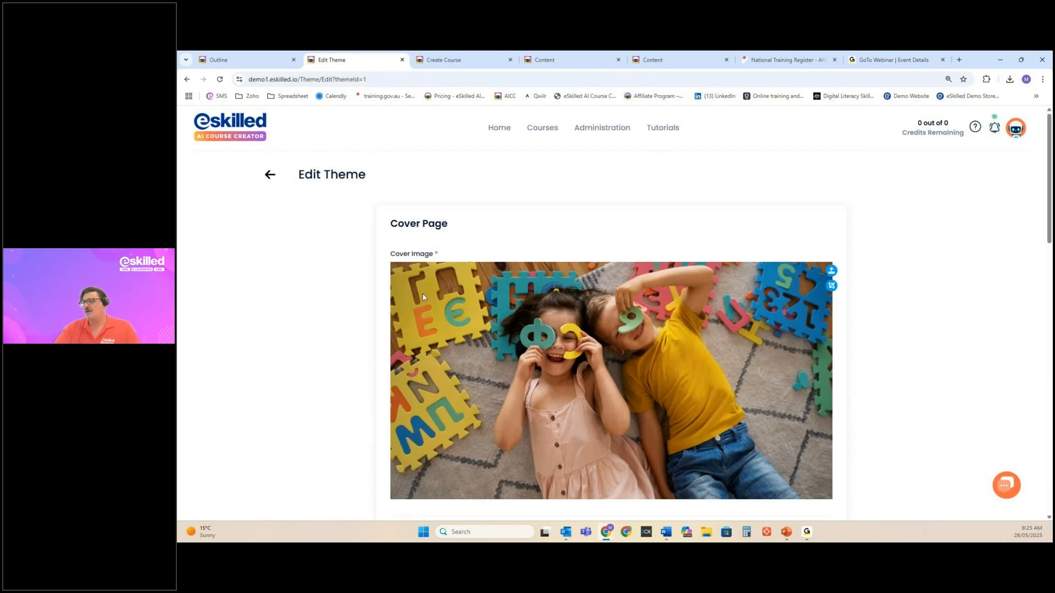
pyautogui.scroll(-5, 422, 292)
pyautogui.scroll(-1, 350, 334)
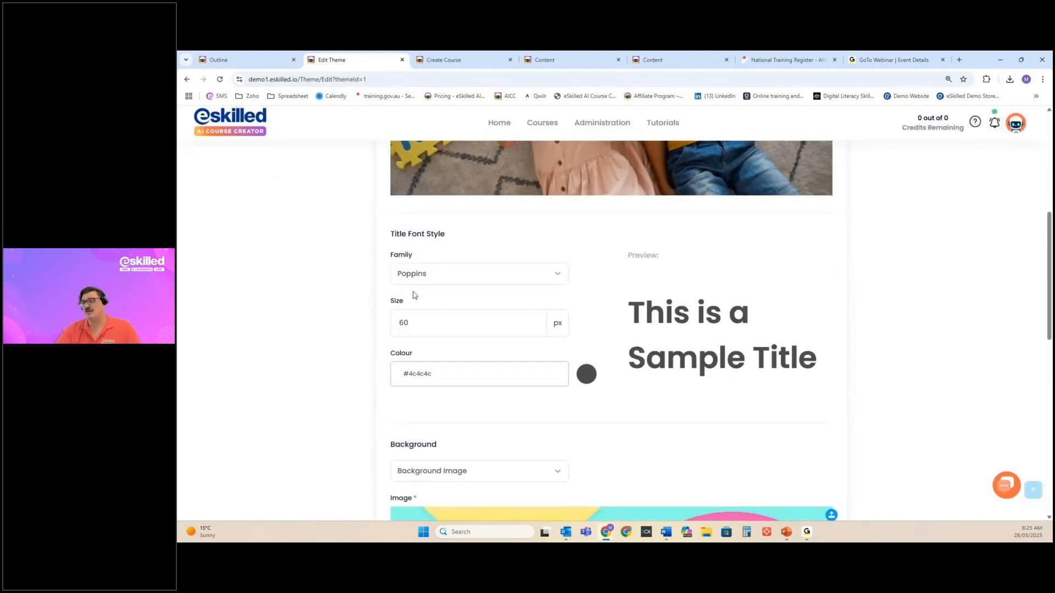
pyautogui.scroll(-7, 313, 323)
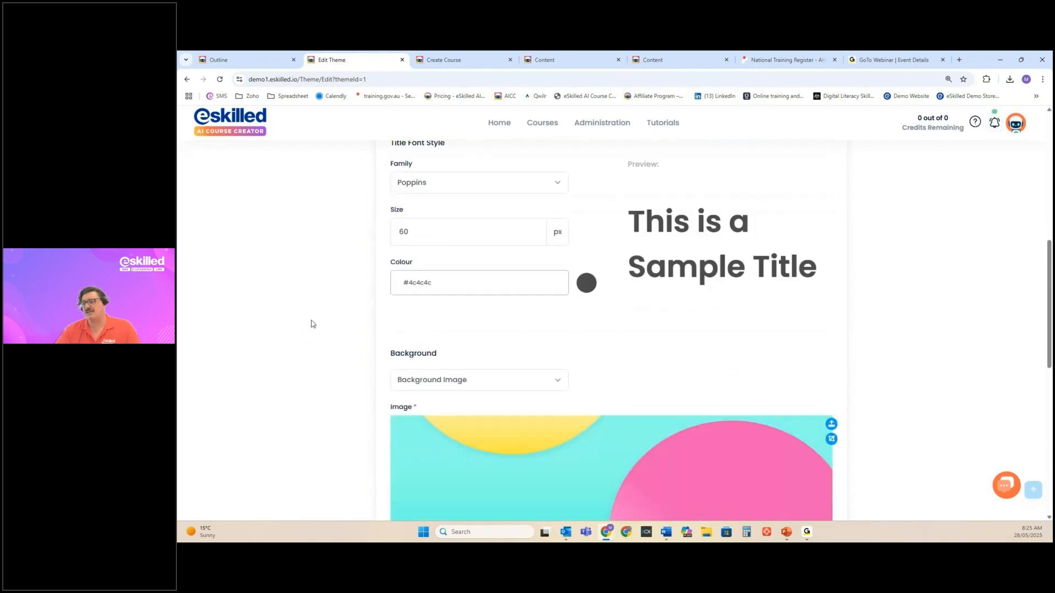
pyautogui.scroll(-2, 314, 311)
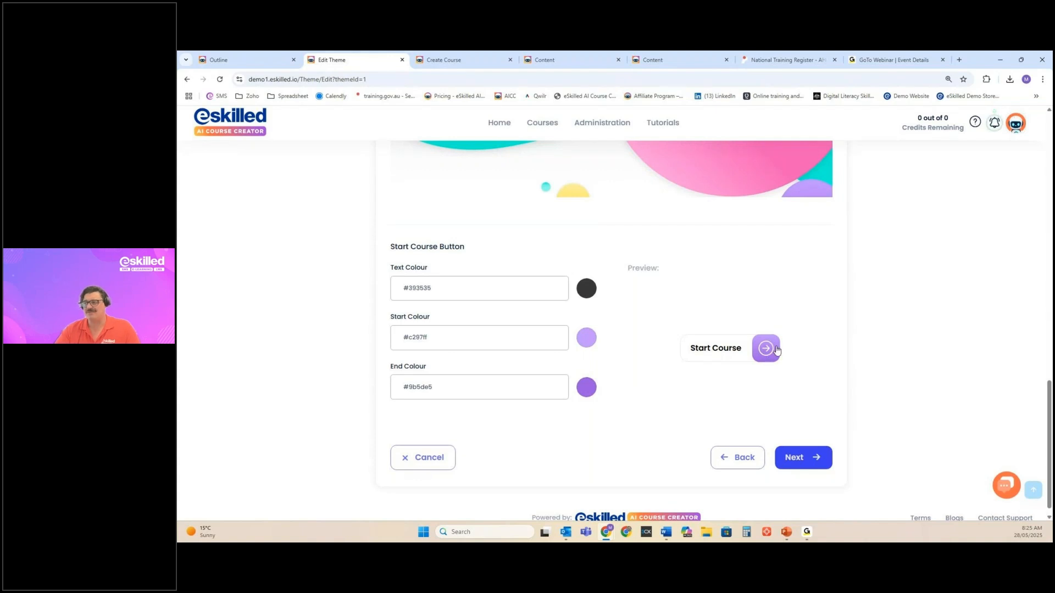
# Proceed through the theme's Course Page settings and examine the navigation menu and course heading options
pyautogui.click(806, 458)
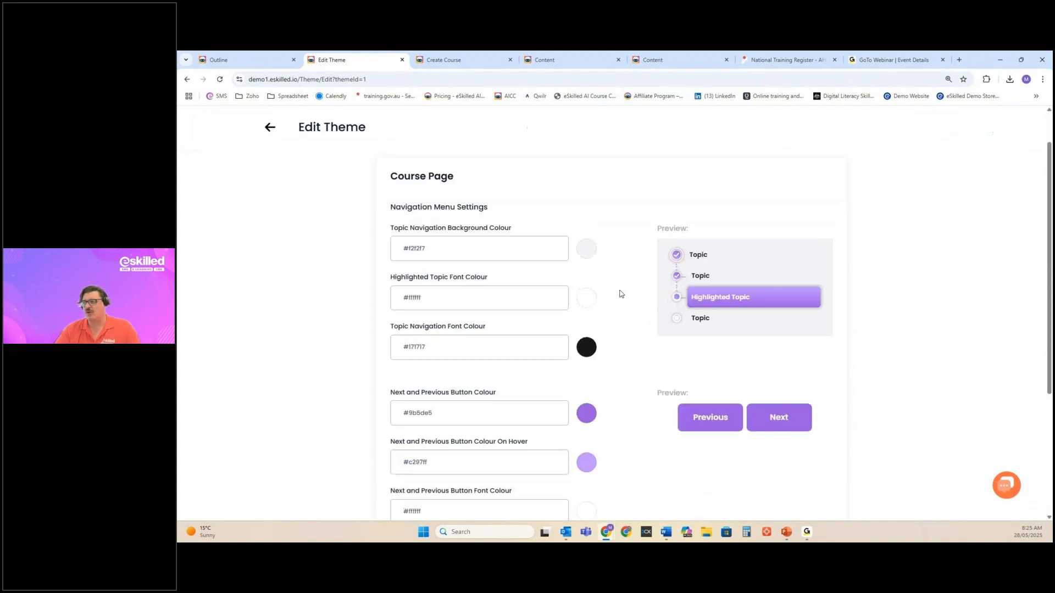
pyautogui.scroll(-3, 613, 313)
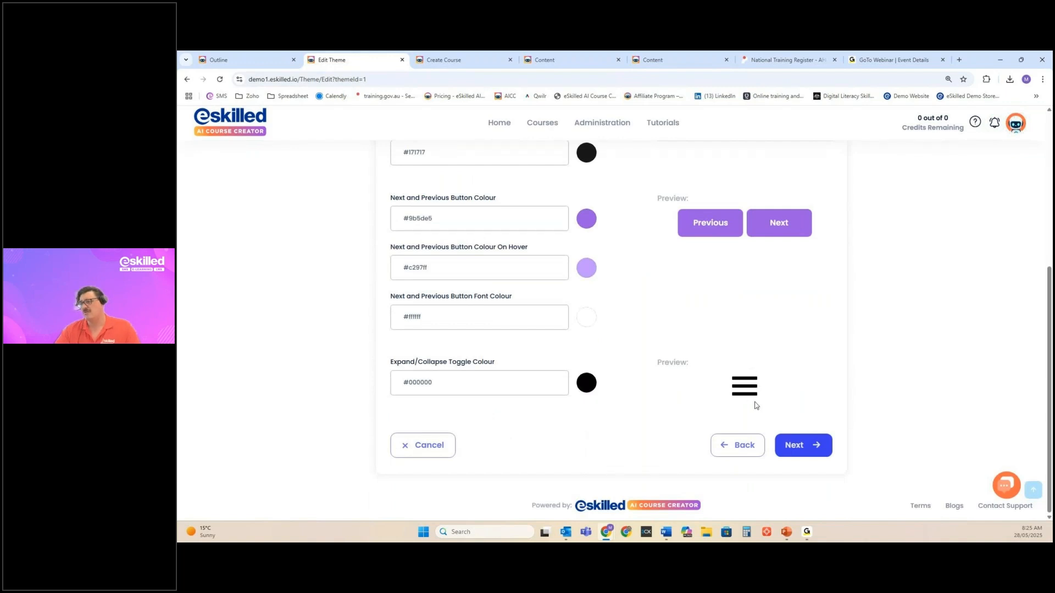
pyautogui.click(791, 453)
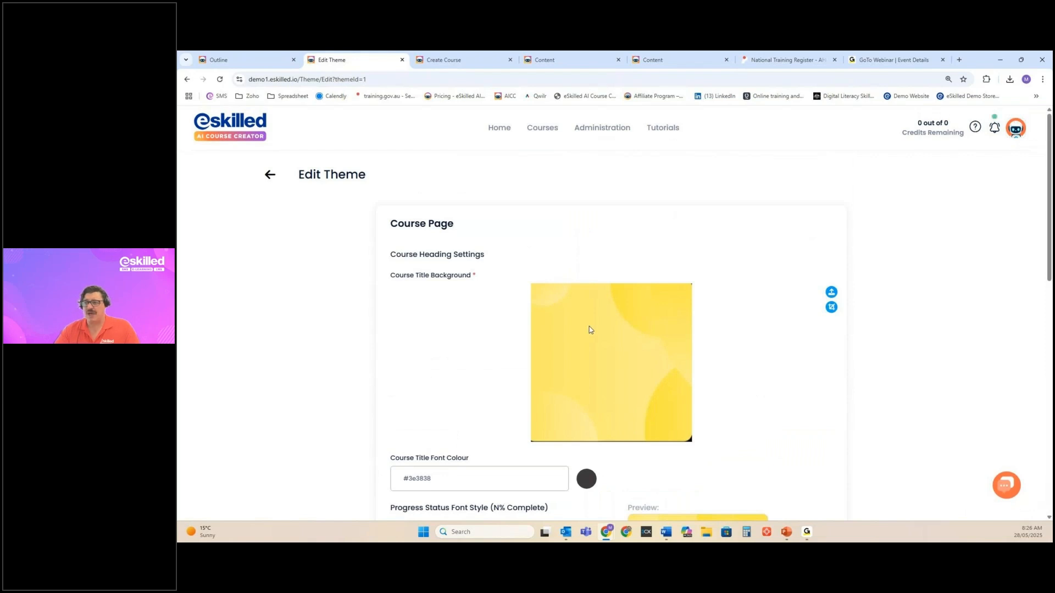
pyautogui.scroll(-2, 589, 330)
pyautogui.scroll(-2, 590, 331)
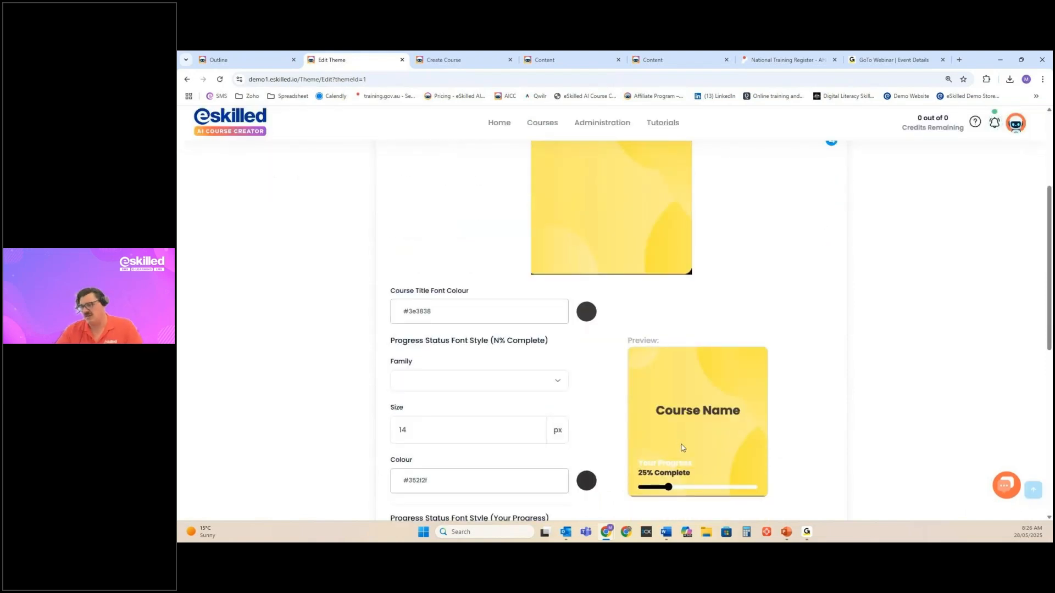
pyautogui.scroll(-2, 684, 422)
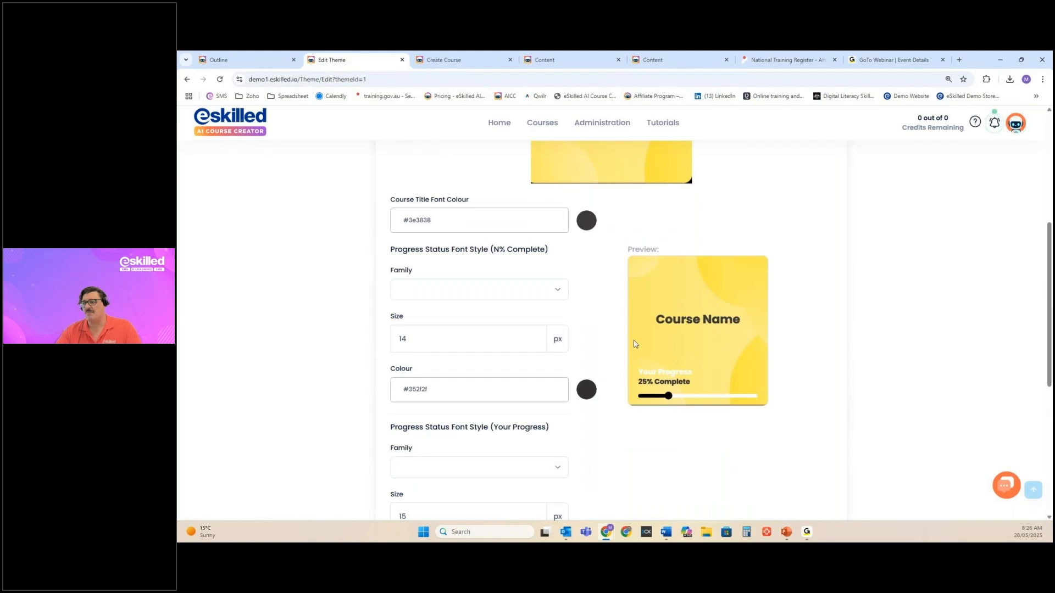
pyautogui.scroll(-4, 605, 341)
pyautogui.scroll(-3, 606, 337)
# Proceed to the theme's Topic Heading Settings and examine the banner image and title font options
pyautogui.click(805, 448)
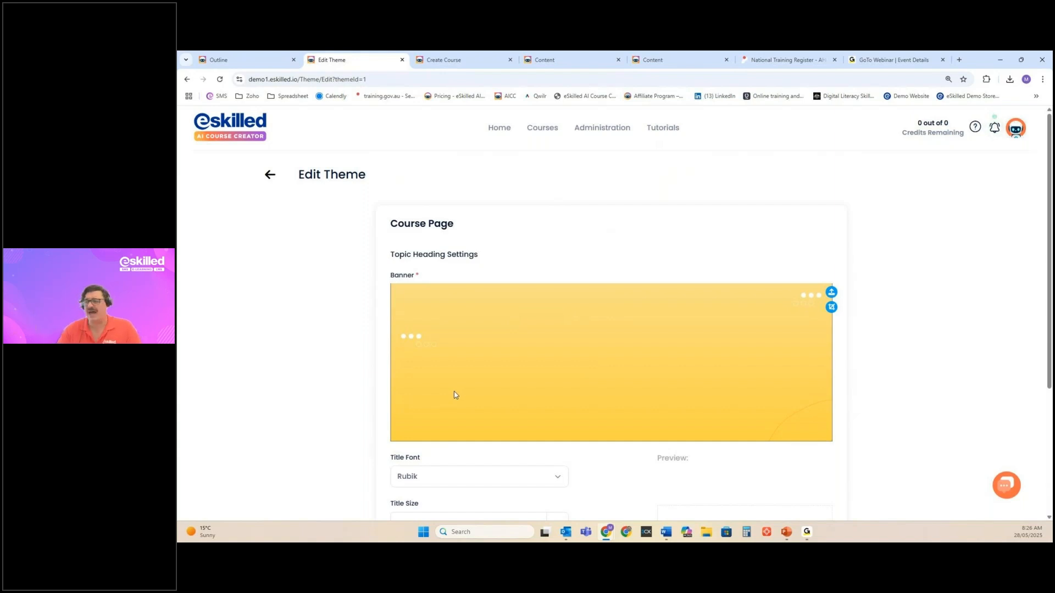
pyautogui.scroll(-1, 656, 376)
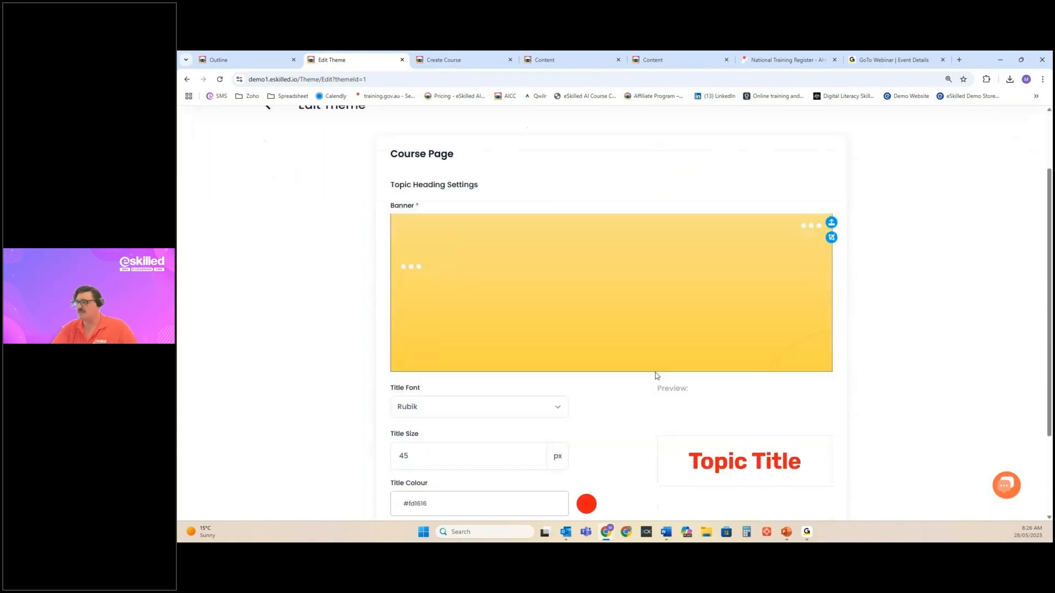
pyautogui.scroll(-2, 667, 370)
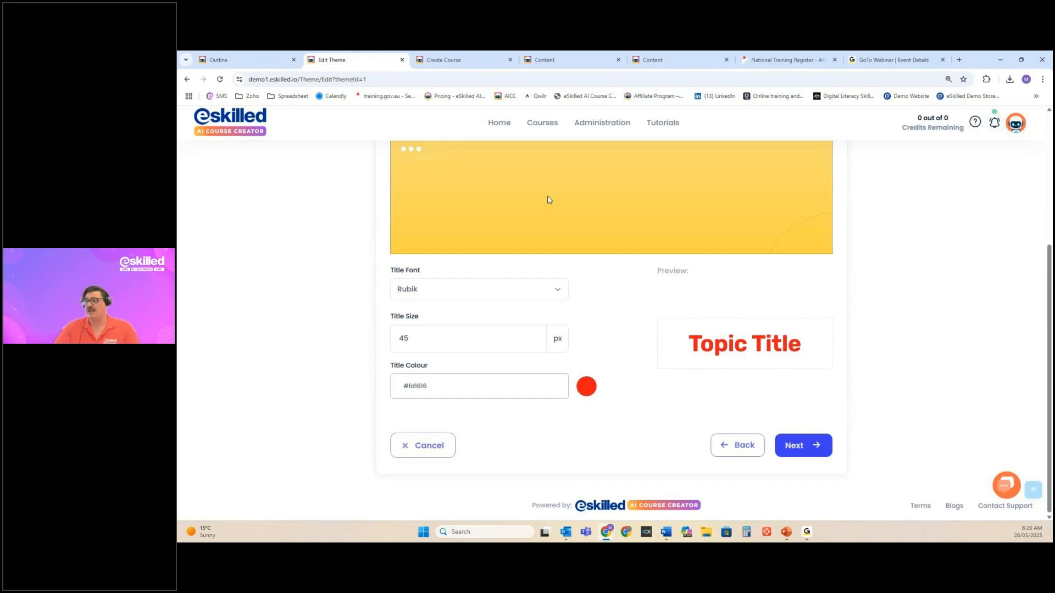
pyautogui.scroll(2, 530, 207)
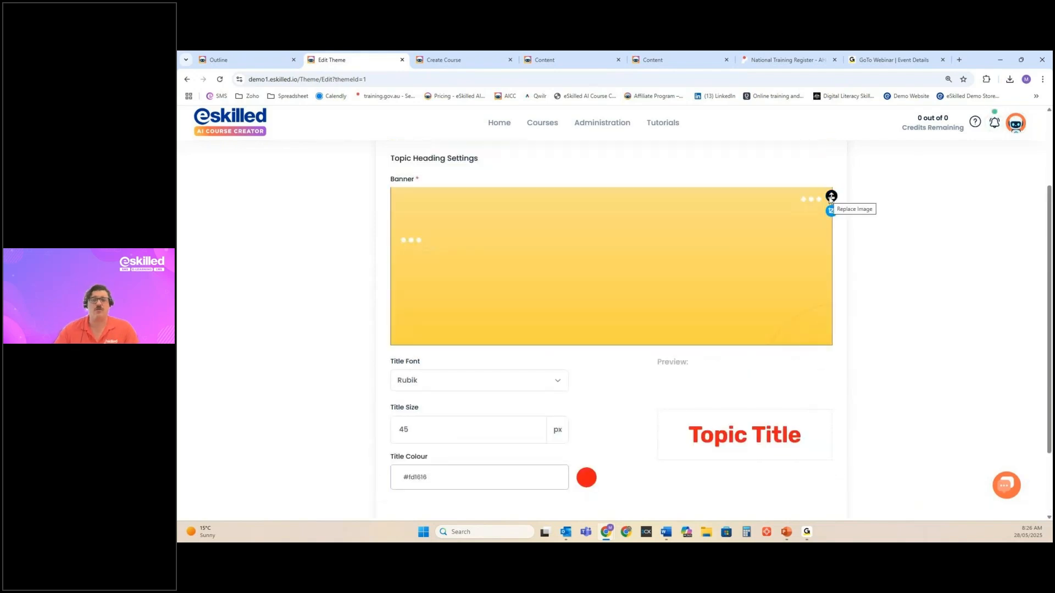
pyautogui.scroll(-2, 784, 318)
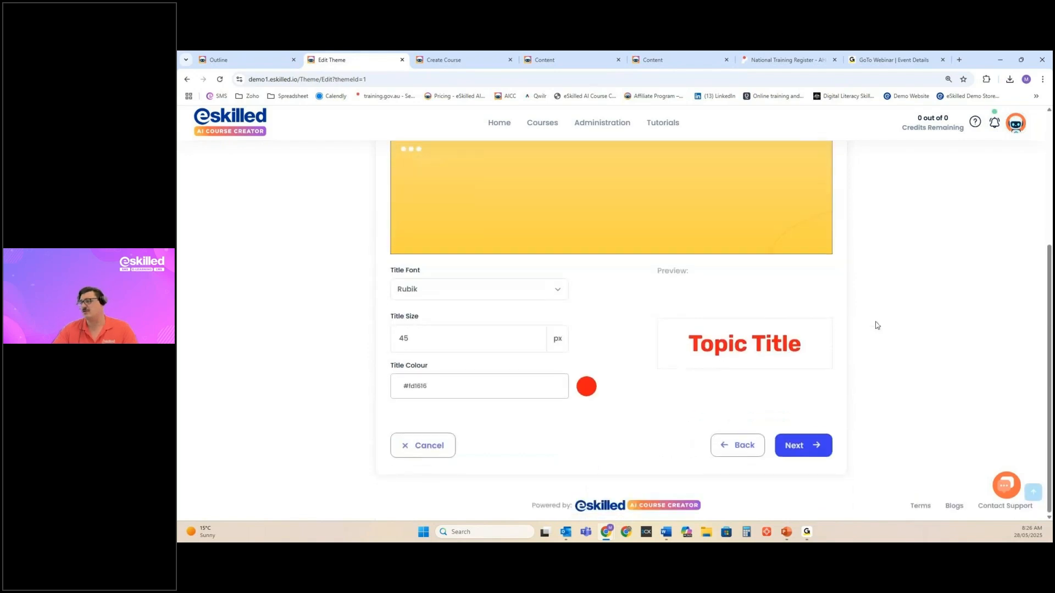
# Proceed to the theme's Completion Page settings and examine the completion image, title, message and transparent colour
pyautogui.click(810, 446)
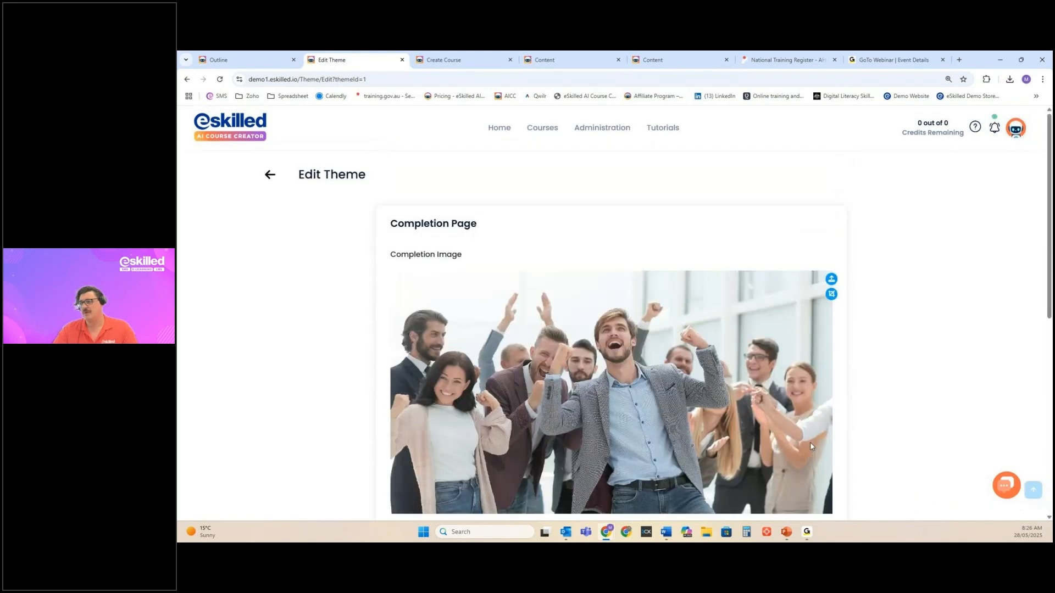
pyautogui.scroll(-4, 358, 250)
pyautogui.scroll(-4, 358, 250)
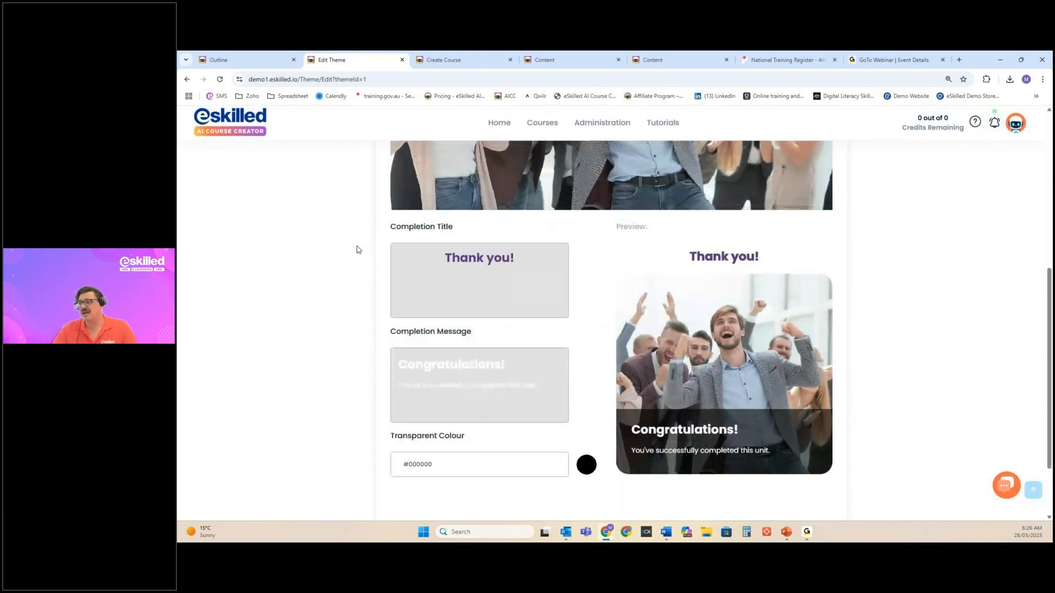
# Proceed to the theme's Course Content Banner settings and examine the banner image, size, corners, font styling and default texts and icons
pyautogui.click(798, 440)
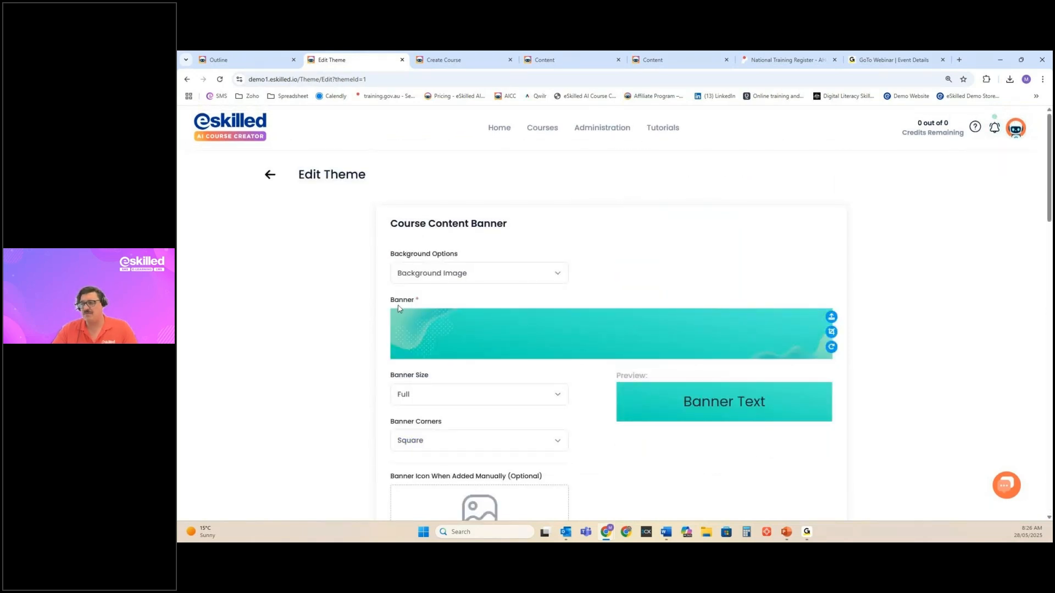
pyautogui.scroll(-2, 512, 337)
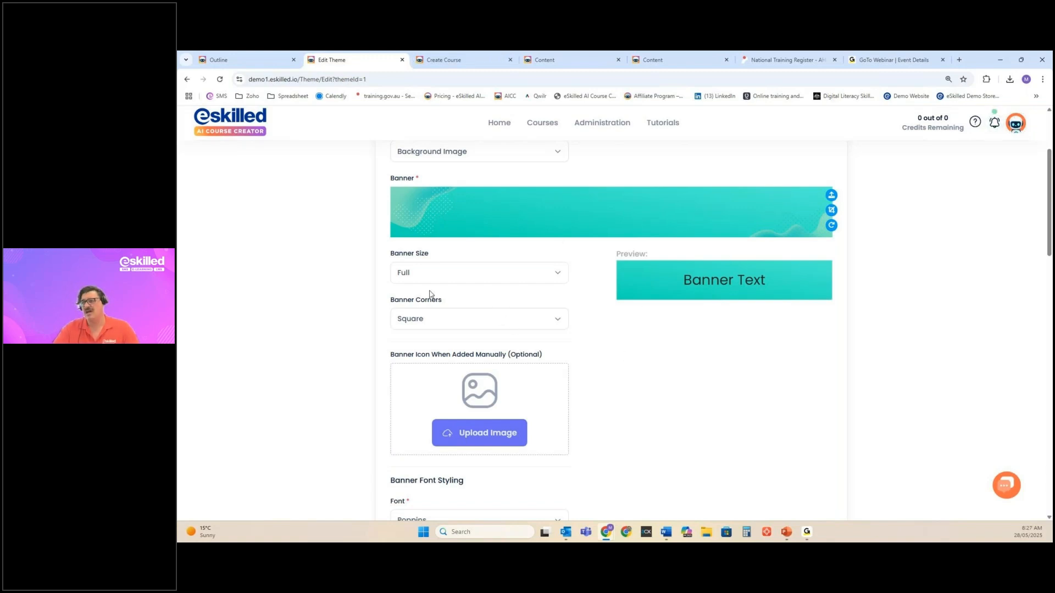
pyautogui.scroll(-2, 500, 318)
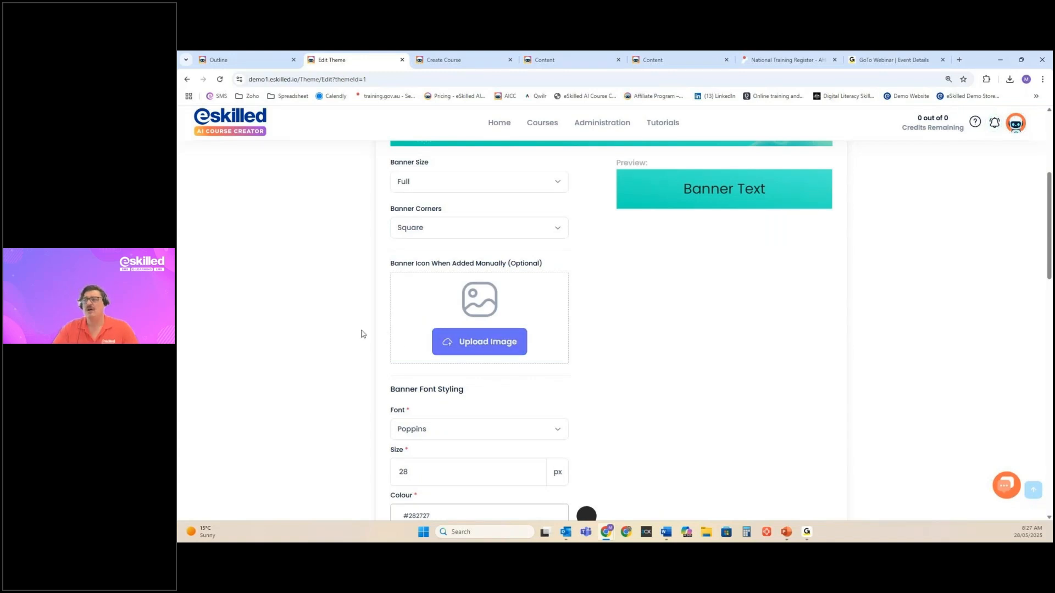
pyautogui.scroll(-1, 328, 337)
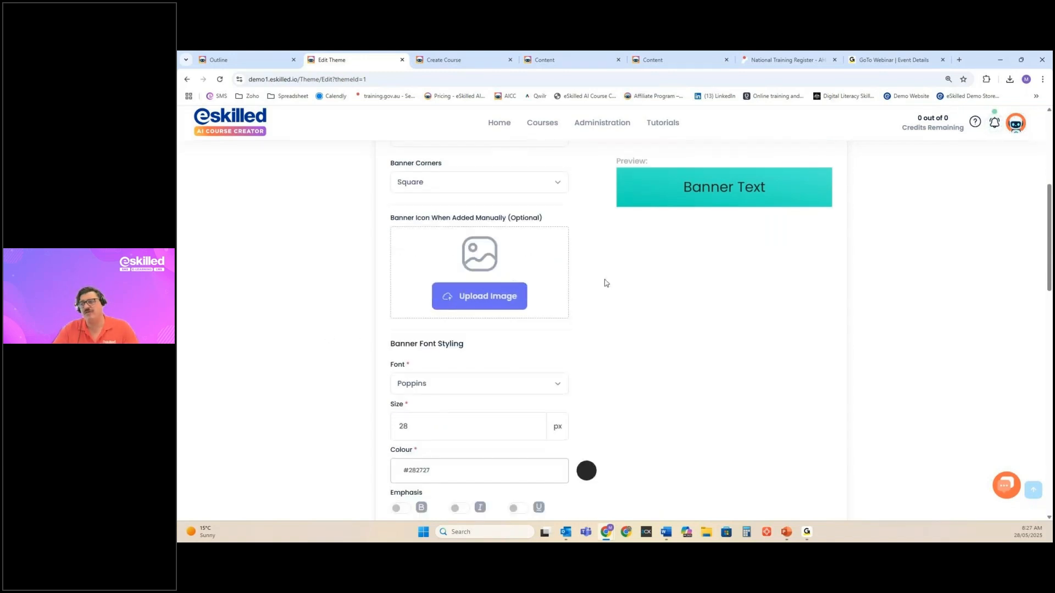
pyautogui.scroll(-2, 608, 279)
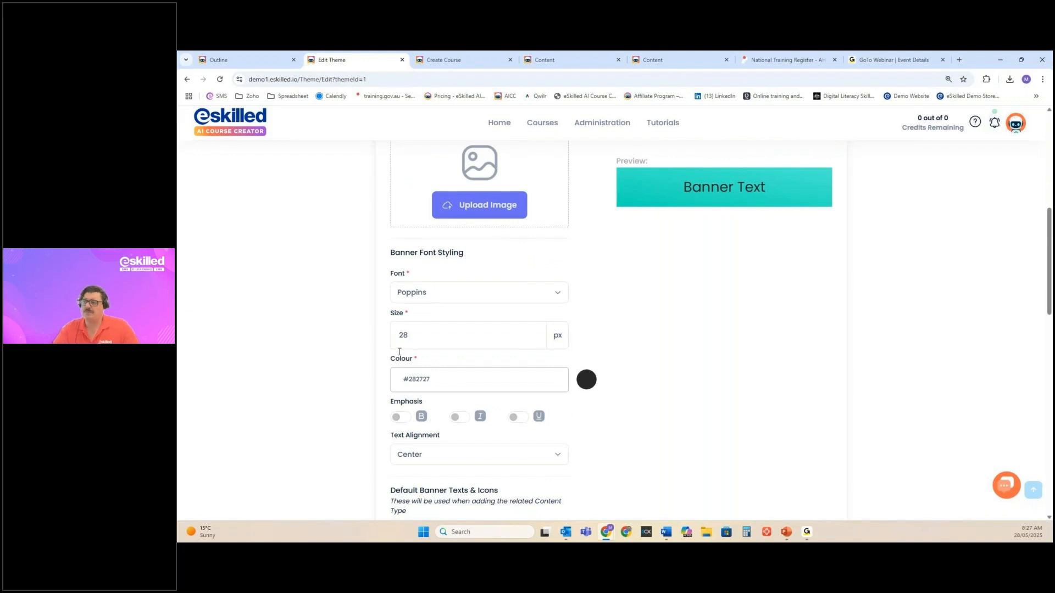
pyautogui.scroll(-3, 619, 365)
pyautogui.scroll(-14, 680, 362)
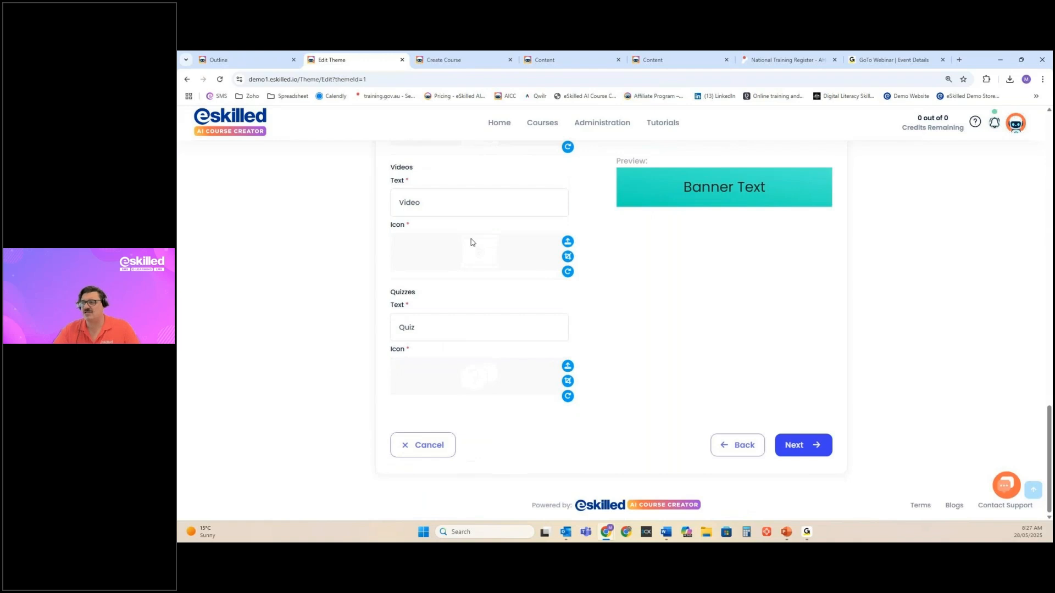
# Proceed to the theme's Hotspot Settings and examine the overlay style choices for the hotspot icon
pyautogui.click(829, 450)
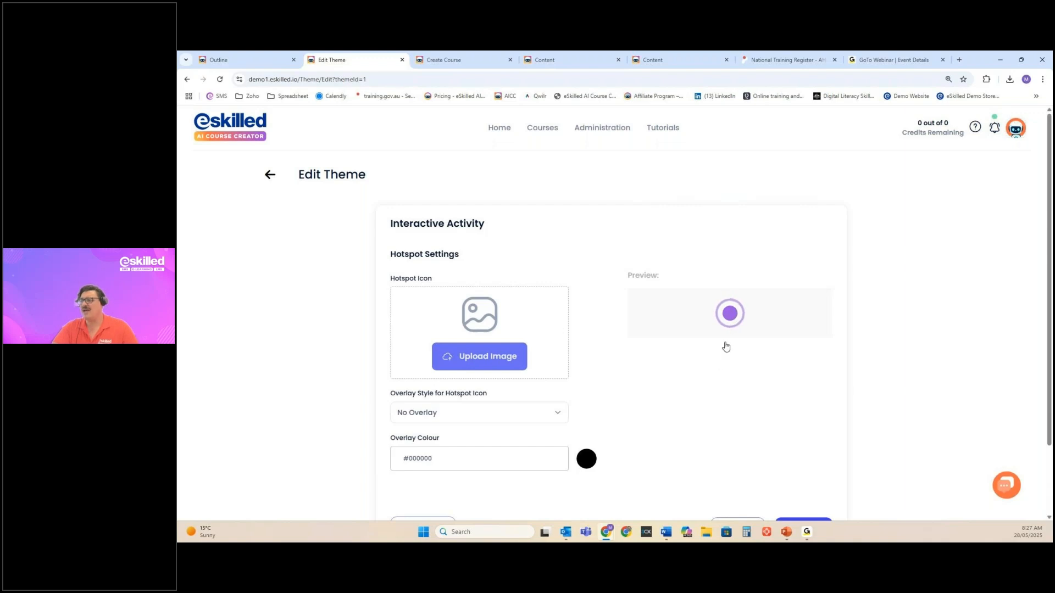
pyautogui.scroll(-1, 581, 291)
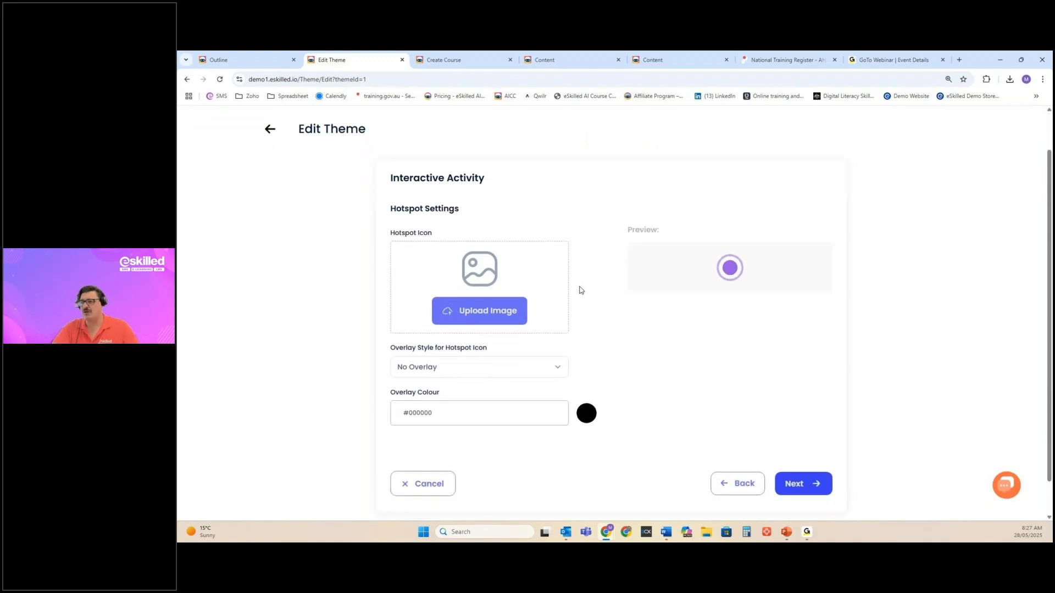
pyautogui.click(463, 368)
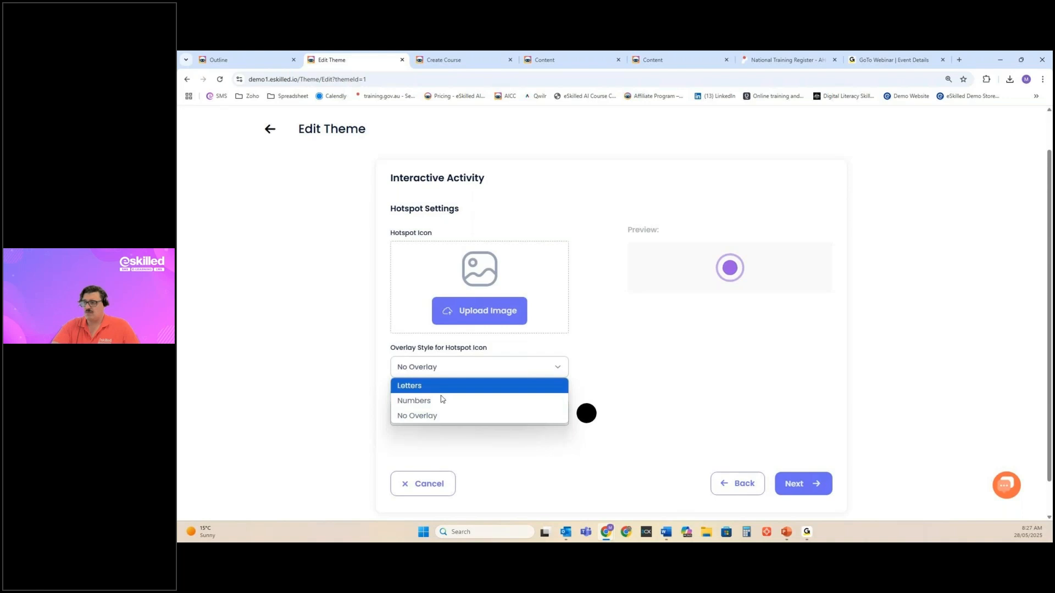
pyautogui.click(684, 338)
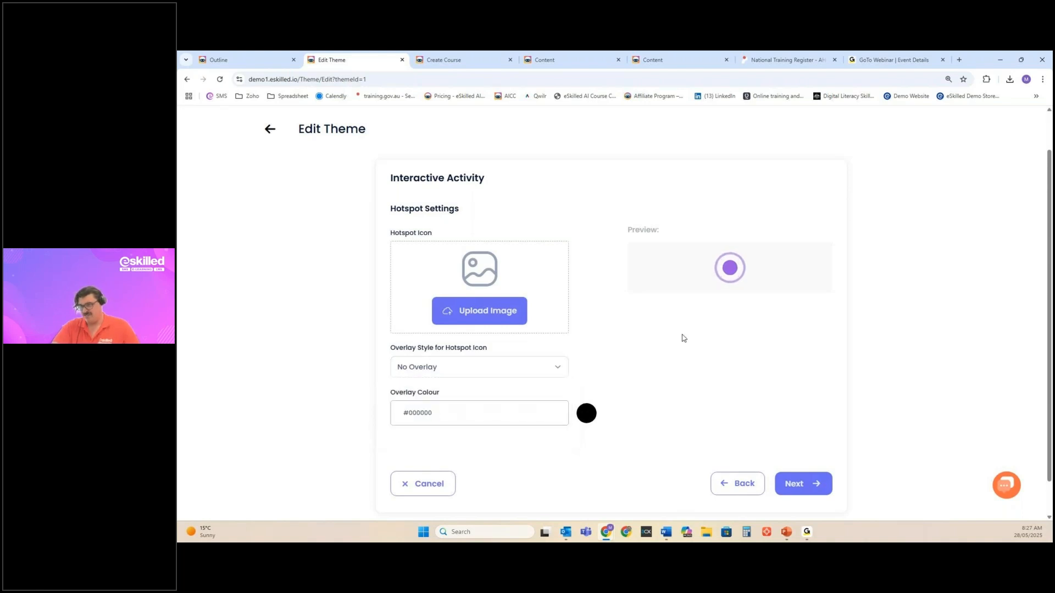
# Set the hotspot icon to the black pointing-hand icon from the default icons
pyautogui.click(494, 314)
pyautogui.click(389, 230)
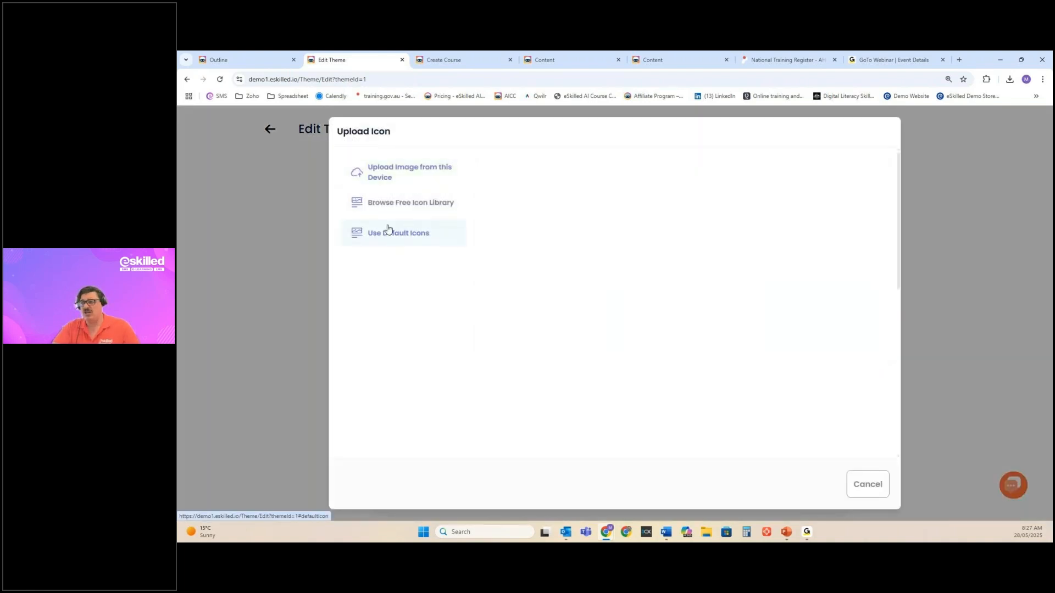
pyautogui.scroll(-7, 590, 304)
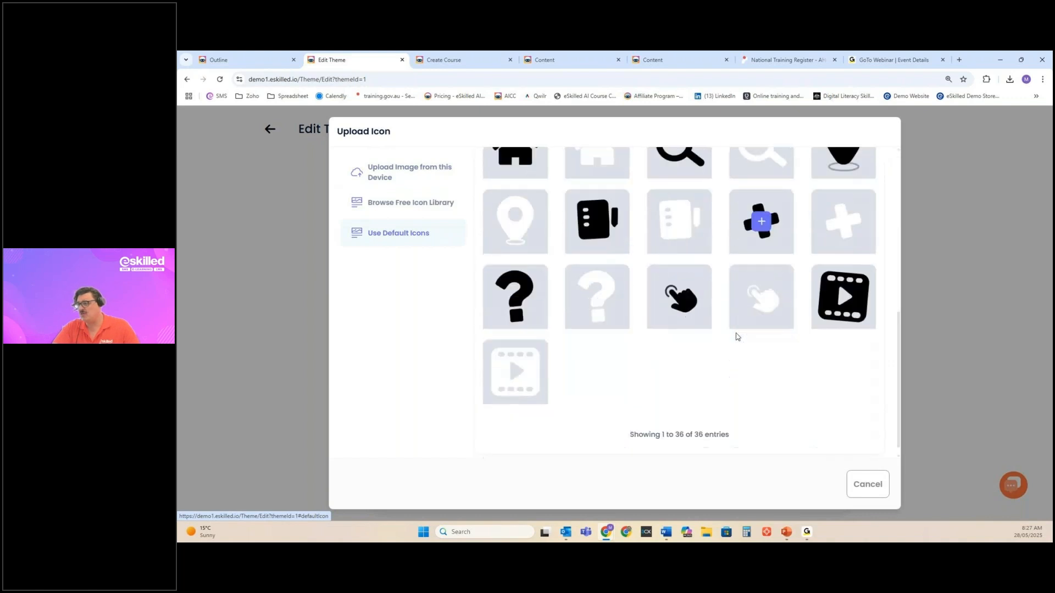
pyautogui.click(688, 291)
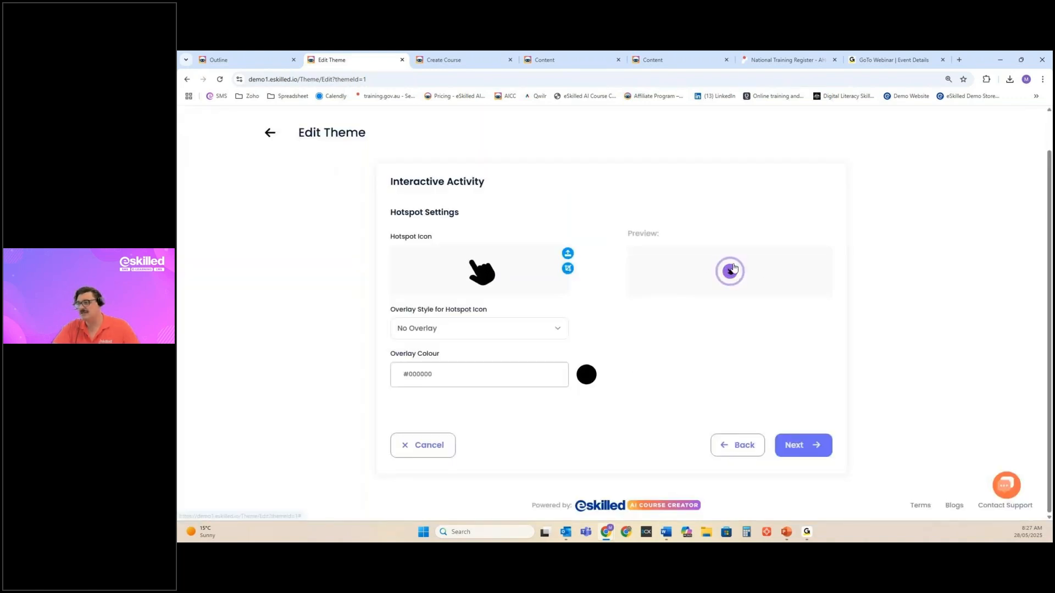
# Proceed to the theme's Flip Card Settings, preview the two- and three-column cards, and examine the card and font options
pyautogui.click(794, 446)
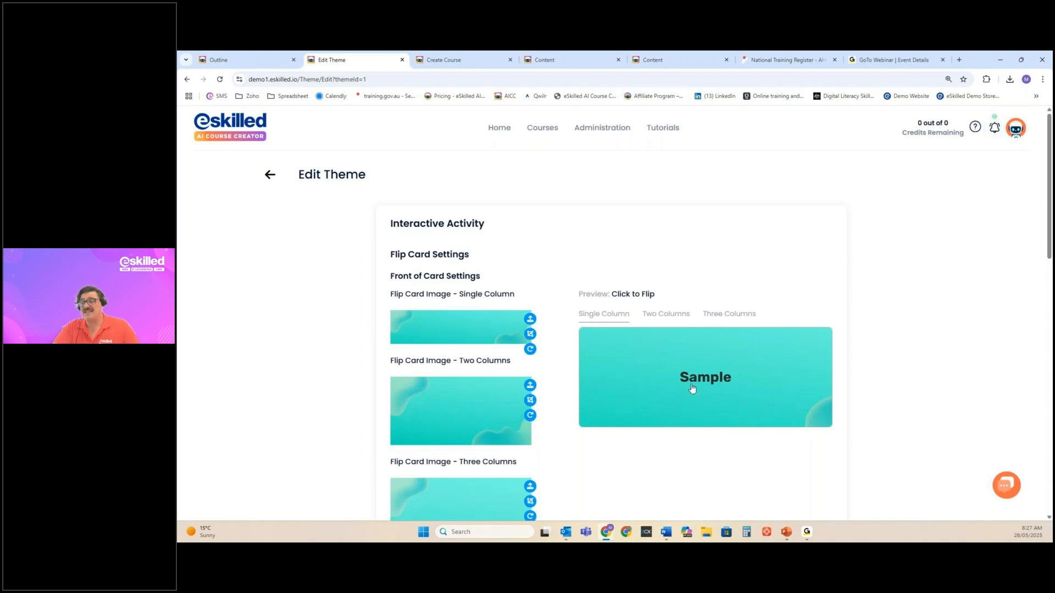
pyautogui.click(668, 317)
pyautogui.click(726, 314)
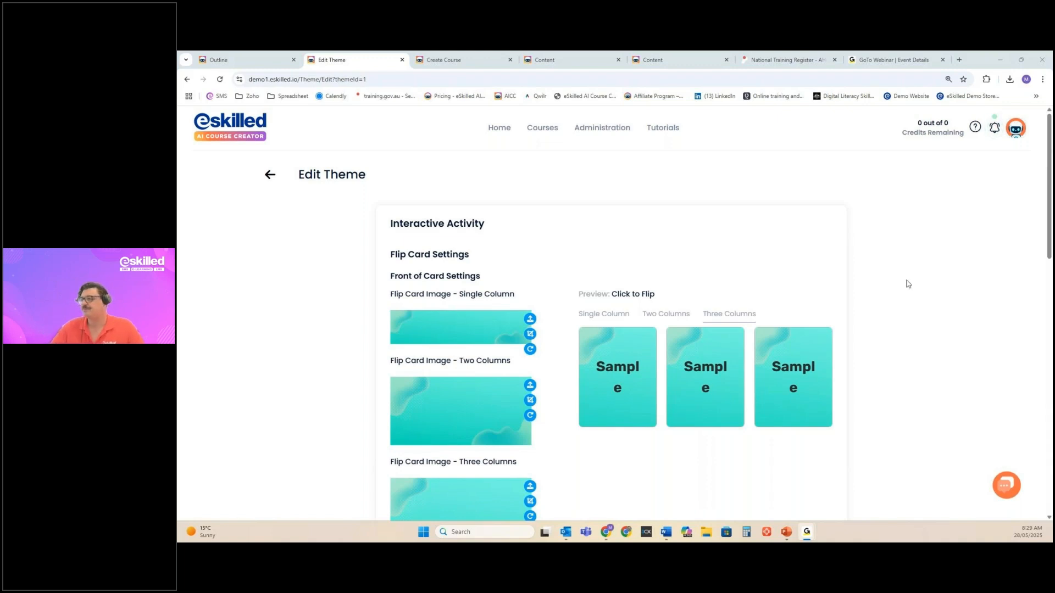
pyautogui.scroll(-10, 596, 242)
pyautogui.scroll(-5, 626, 335)
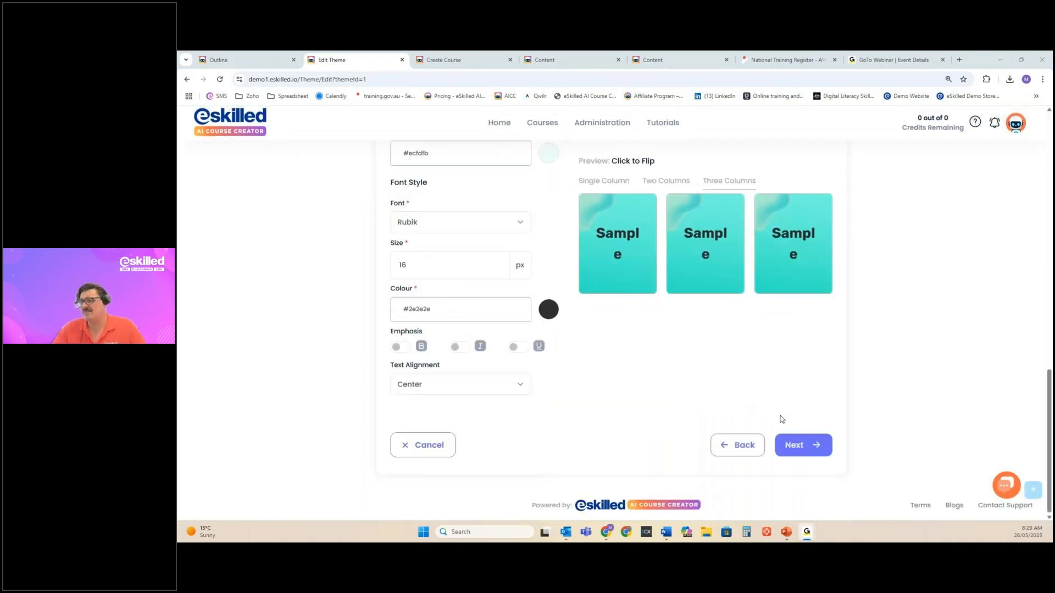
# Proceed through the theme's Table Settings to the Content Padding Settings and examine both sets of options
pyautogui.click(800, 442)
pyautogui.scroll(-10, 697, 374)
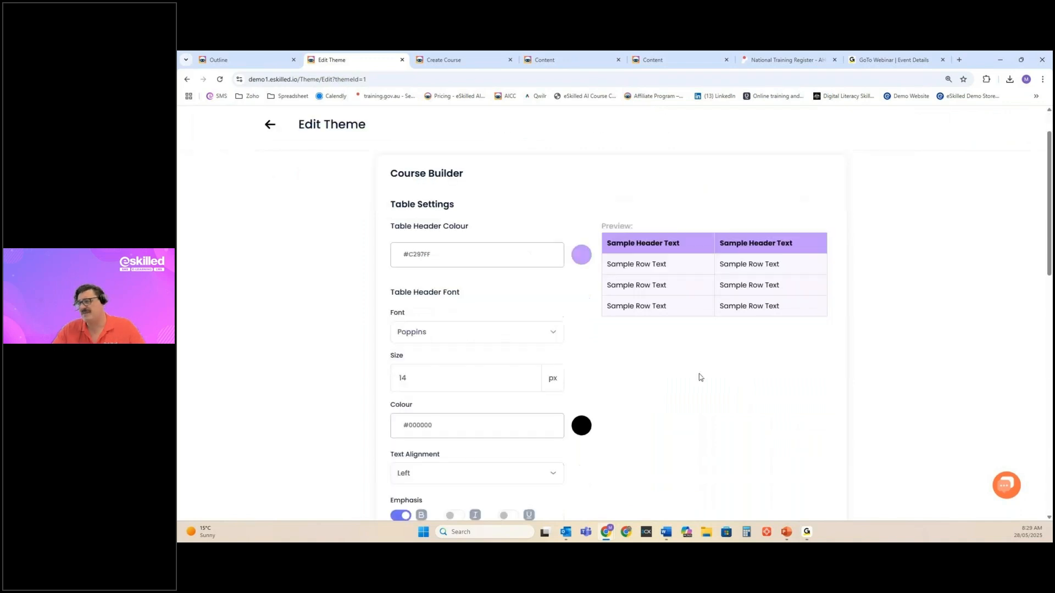
pyautogui.click(804, 454)
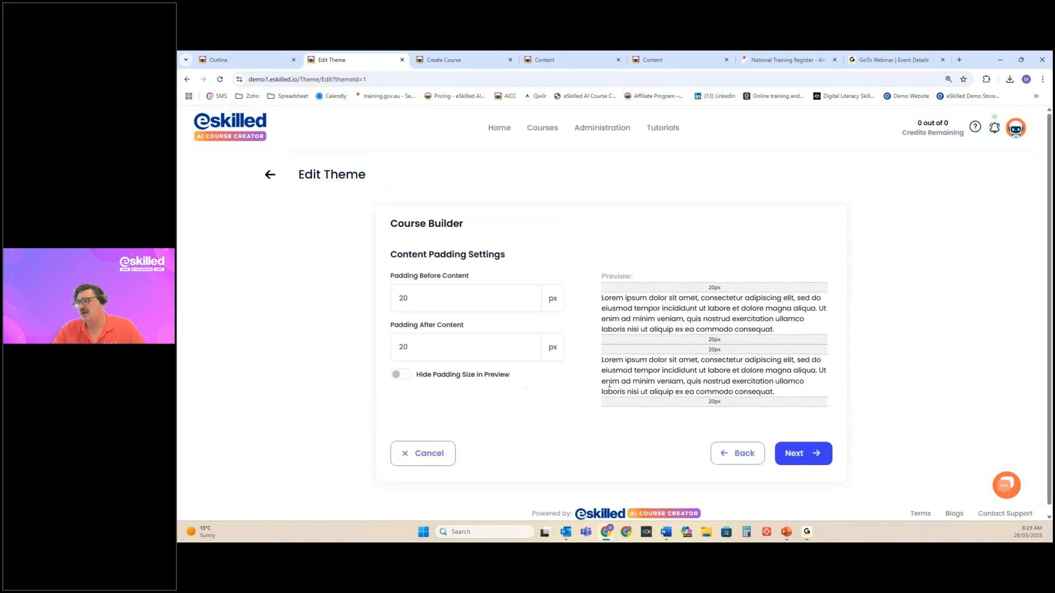
# Proceed to the theme's Font Settings, review the heading and hyperlink styles, and save the theme
pyautogui.click(815, 453)
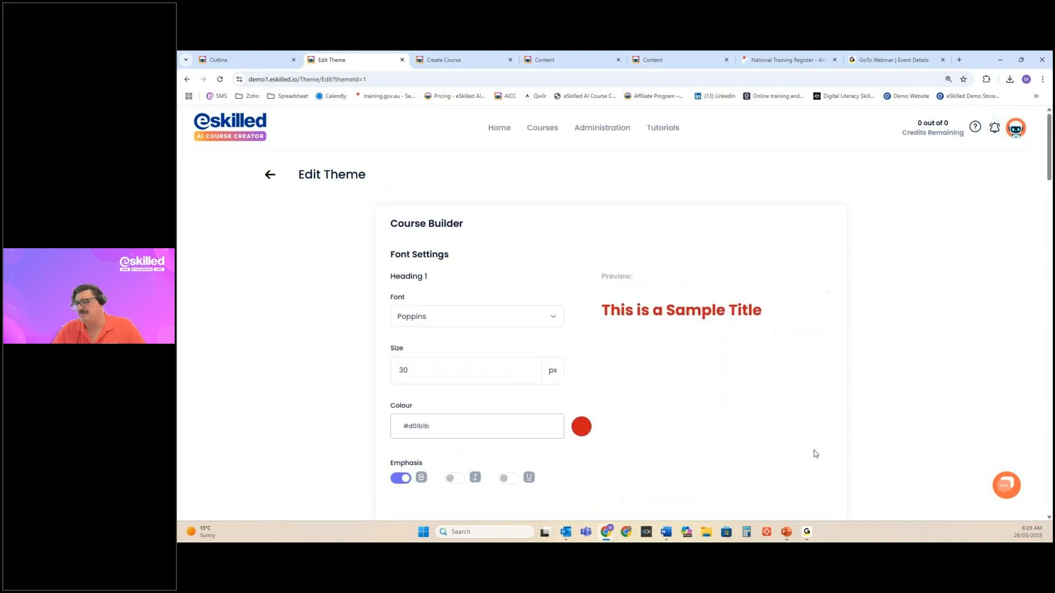
pyautogui.scroll(-15, 709, 327)
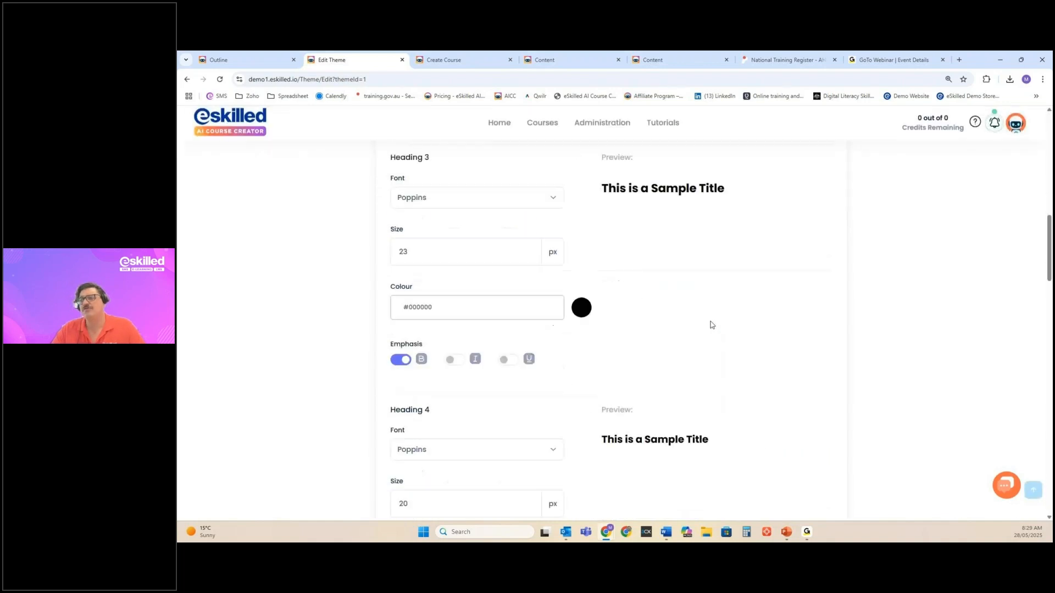
pyautogui.scroll(-15, 711, 325)
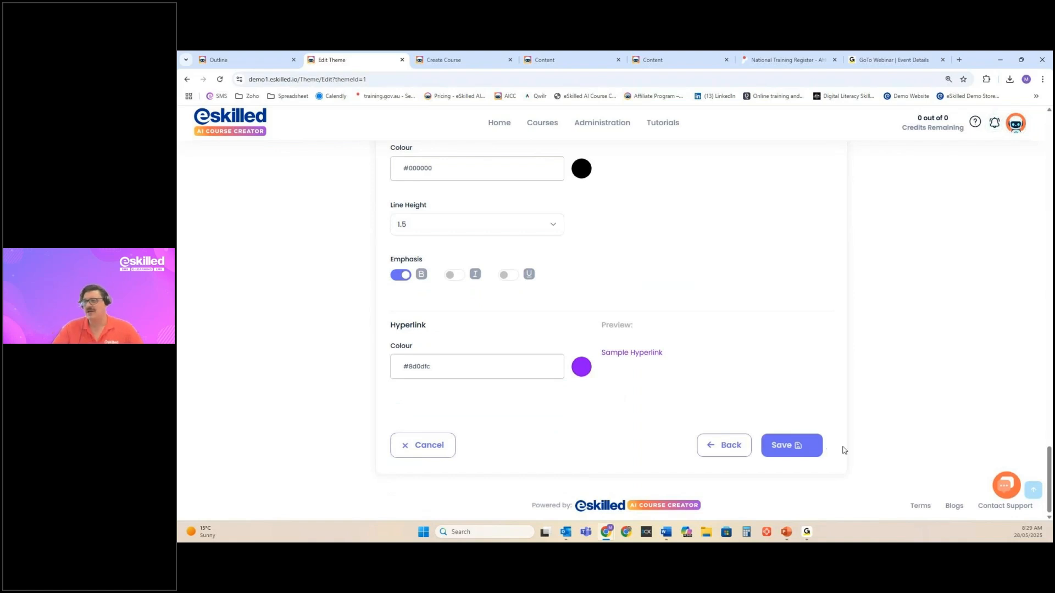
pyautogui.click(805, 446)
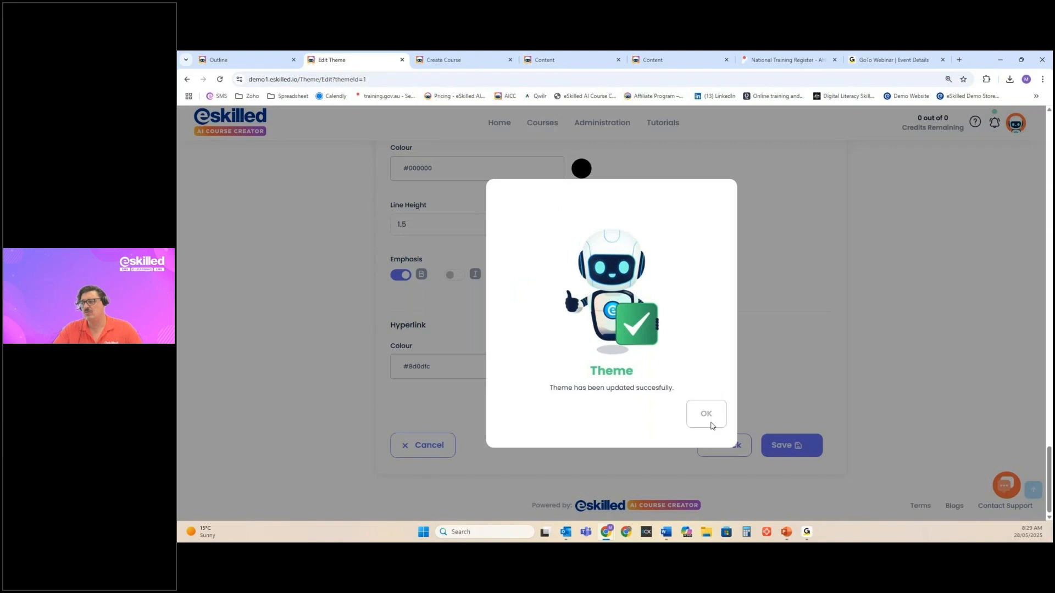
pyautogui.click(709, 424)
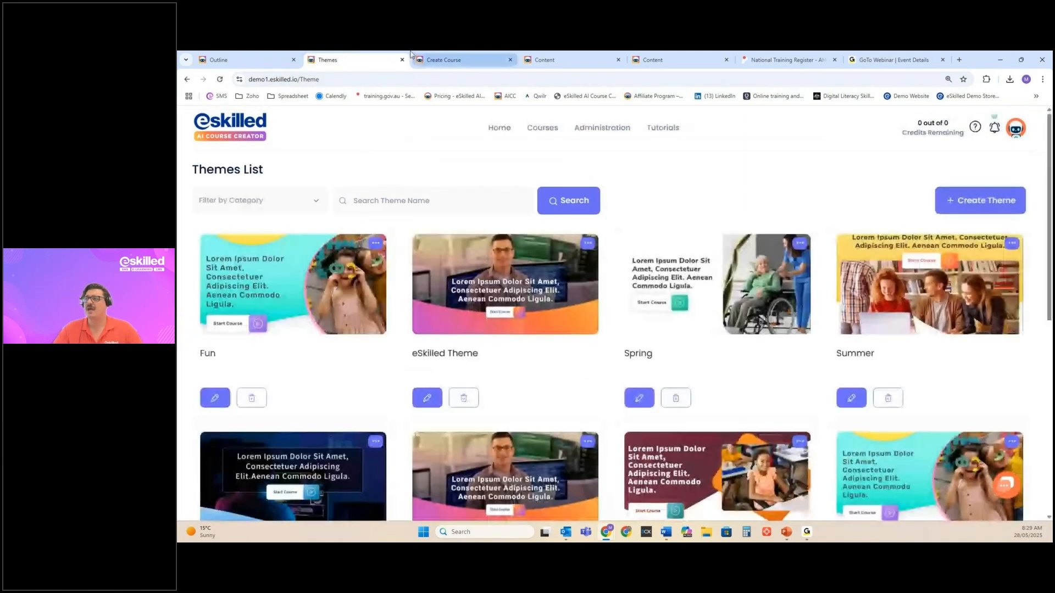
# Check the course's content generation progress on the Outline page and close the unused Create Course page
pyautogui.click(261, 55)
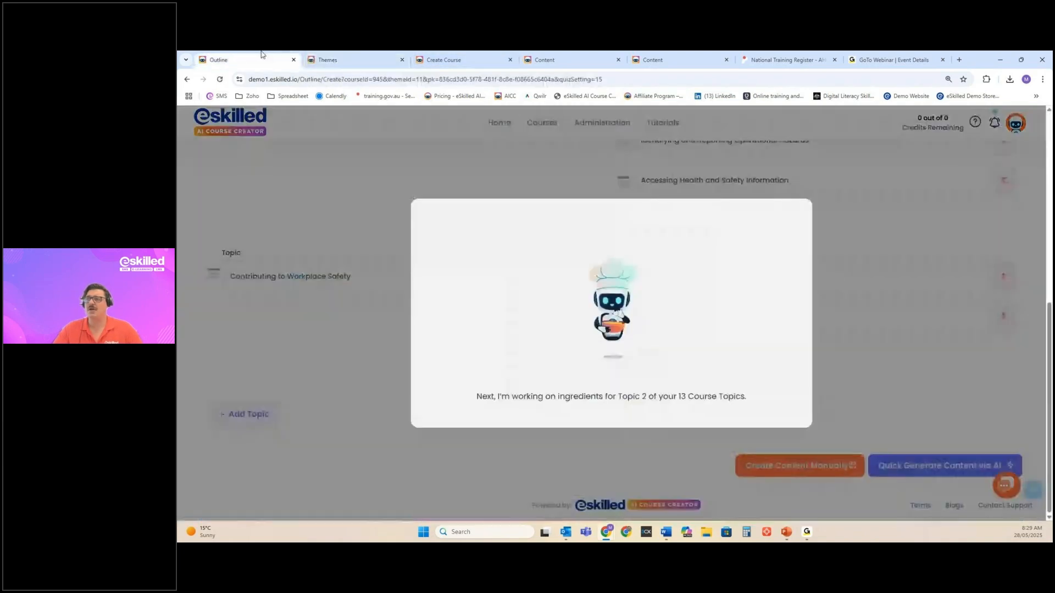
pyautogui.click(456, 57)
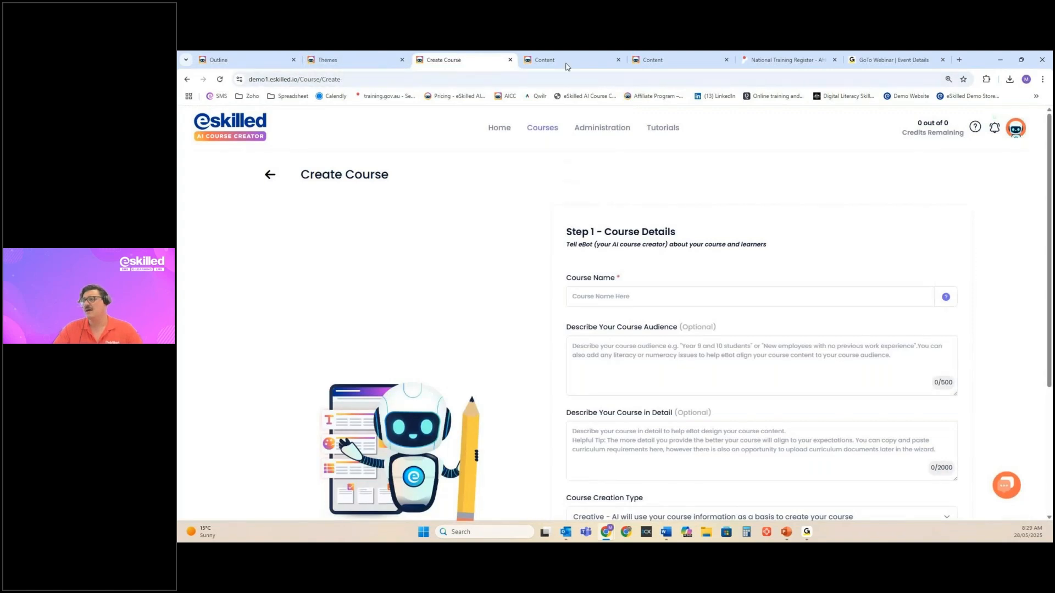
pyautogui.click(566, 61)
pyautogui.click(510, 60)
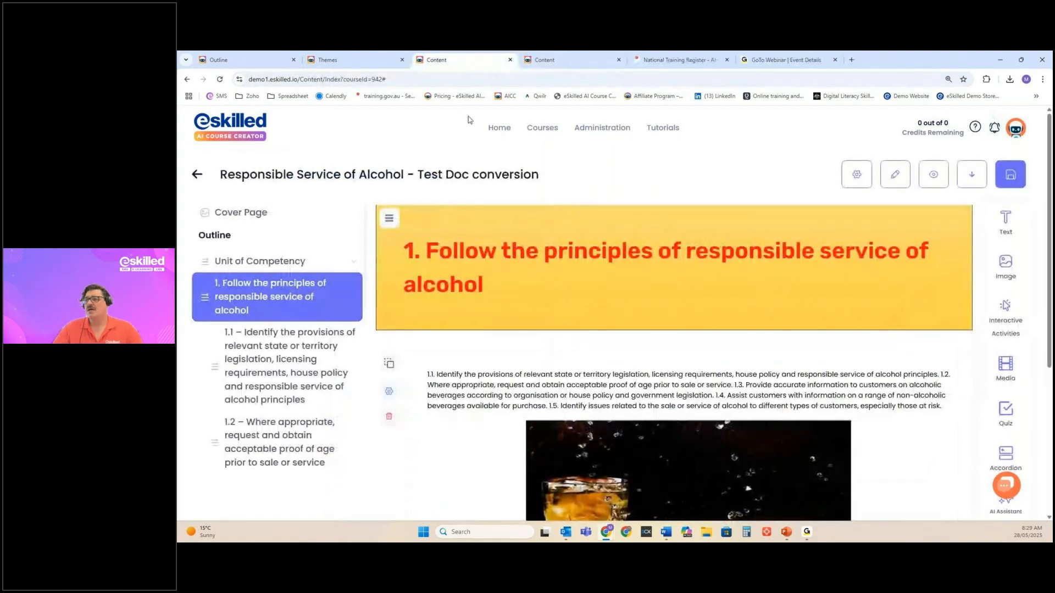
# View the existing NDIS gardeners and Responsible Service of Alcohol courses, and recheck the new course's generation progress
pyautogui.click(559, 60)
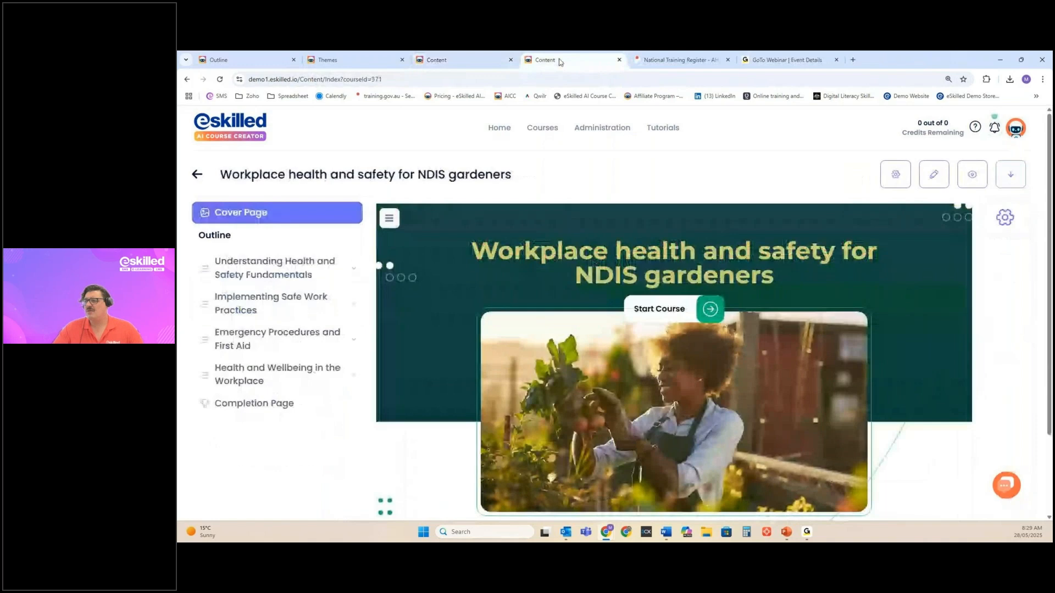
pyautogui.click(461, 58)
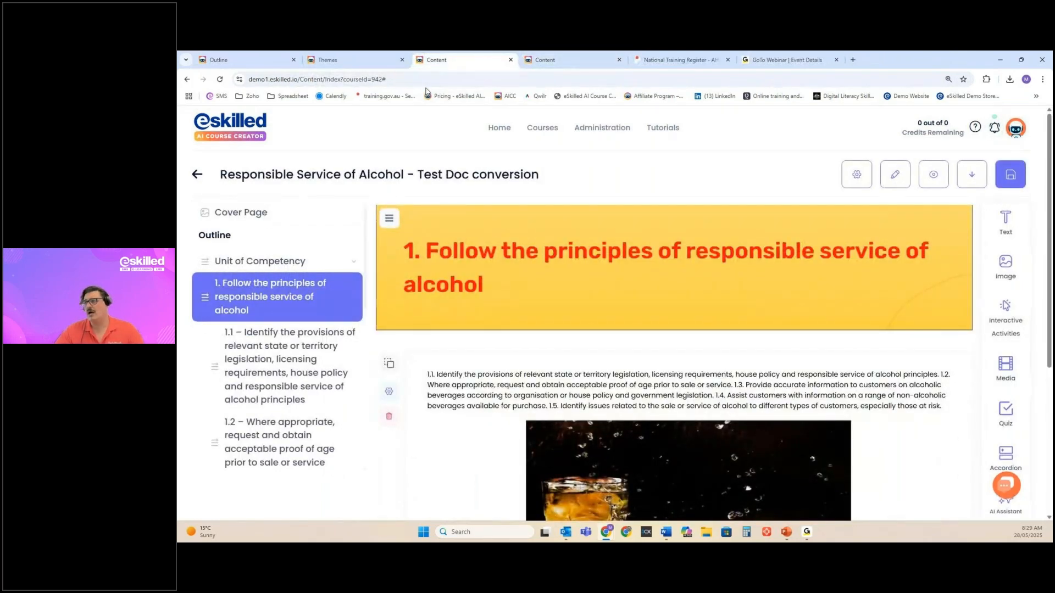
pyautogui.click(252, 60)
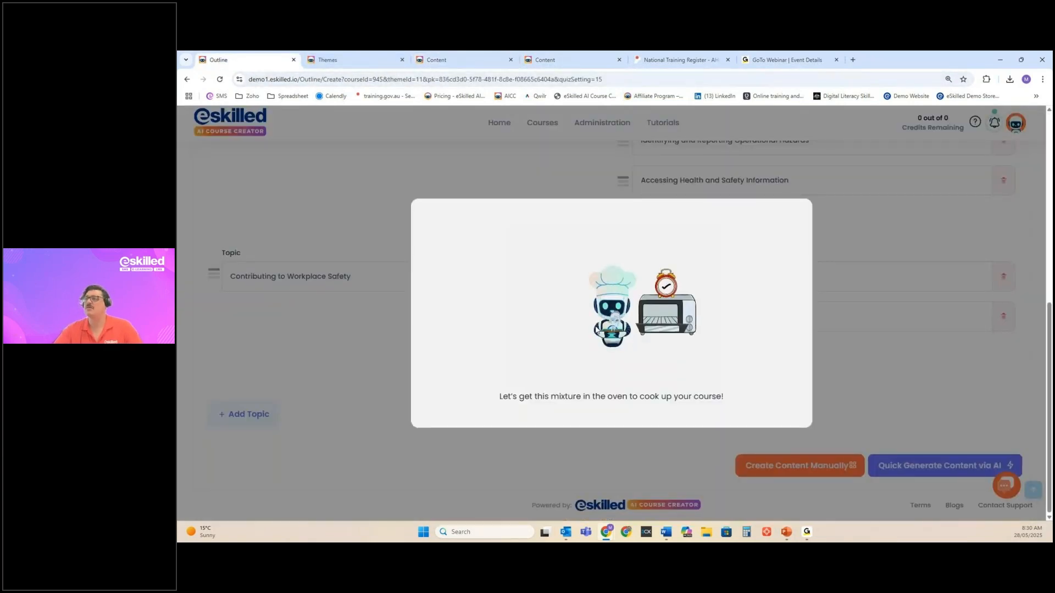
# Return to the Responsible Service of Alcohol course and examine its cover page, topics 1 and 2, and the content of subtopic 2.1
pyautogui.click(339, 57)
pyautogui.click(437, 60)
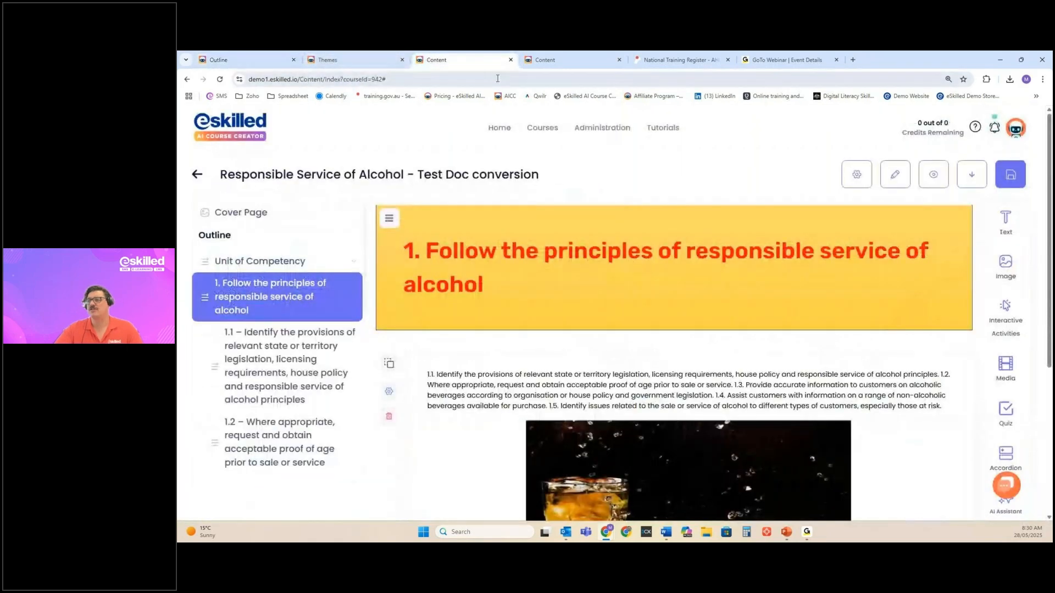
pyautogui.click(338, 219)
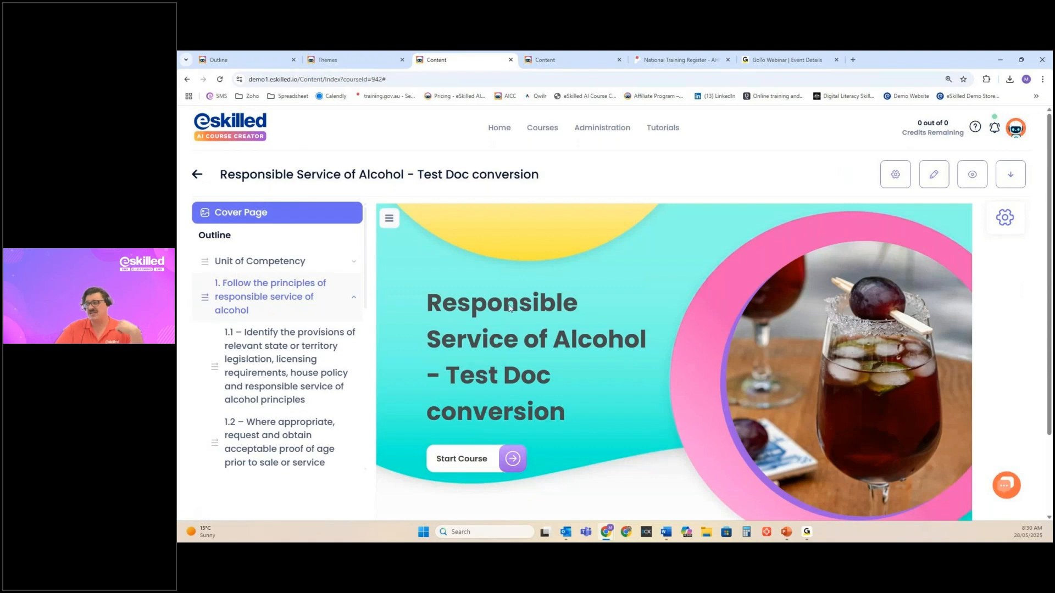
pyautogui.click(283, 305)
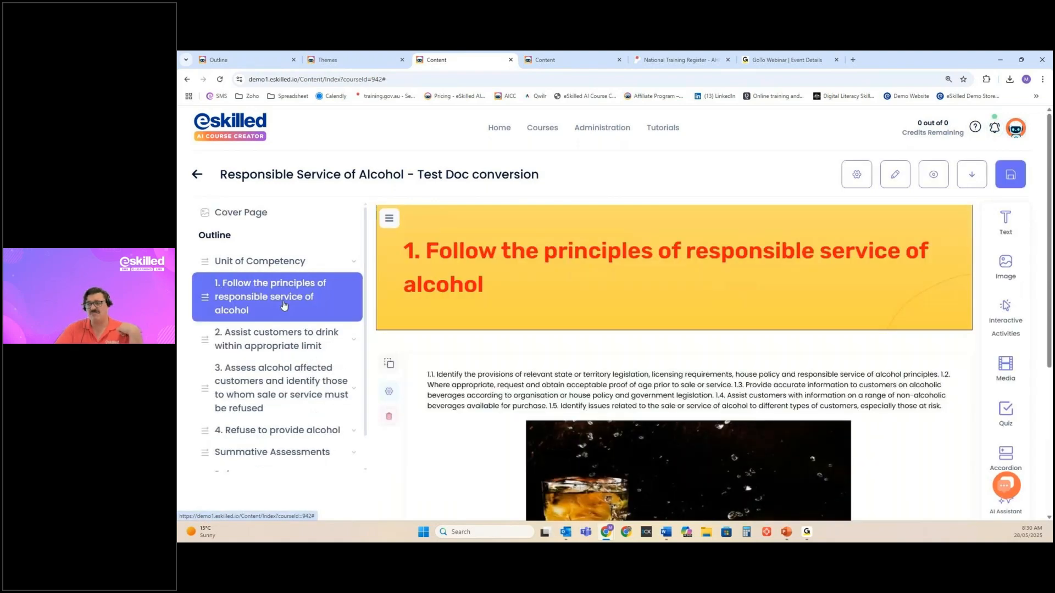
pyautogui.click(302, 344)
pyautogui.scroll(-2, 558, 325)
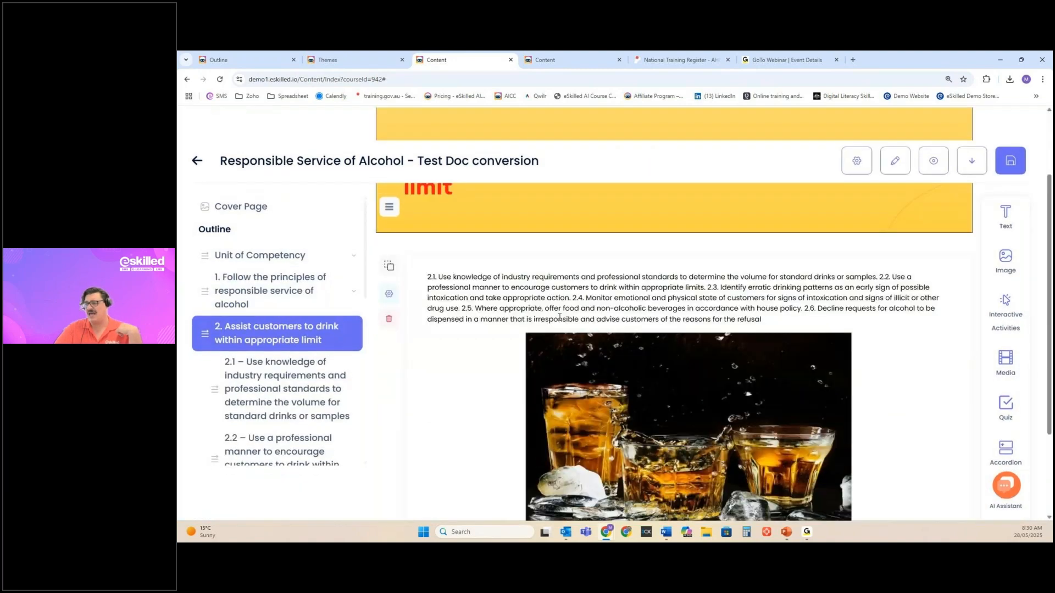
pyautogui.scroll(-3, 559, 319)
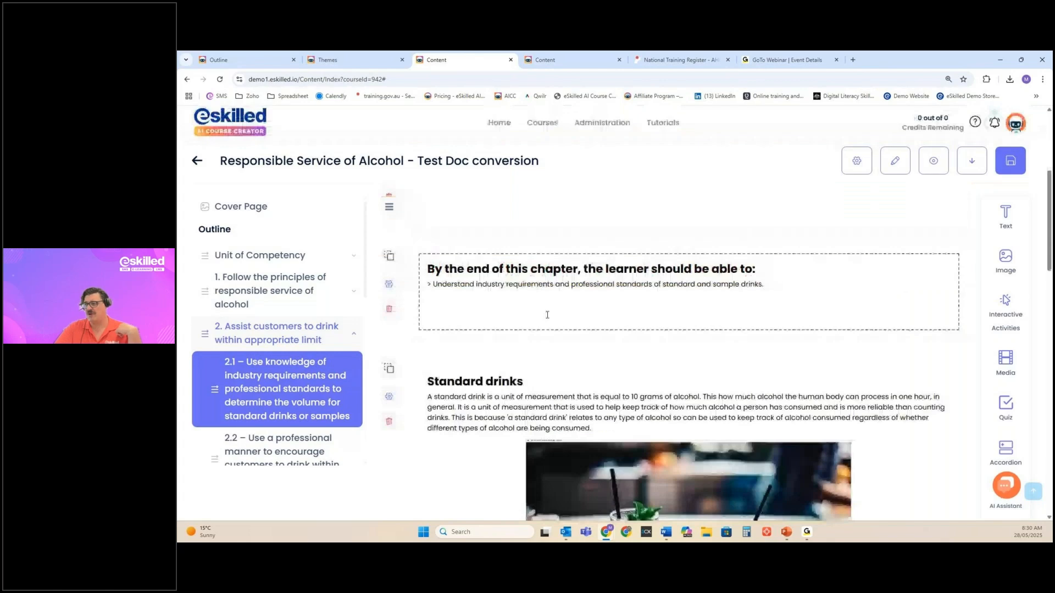
pyautogui.scroll(-10, 547, 315)
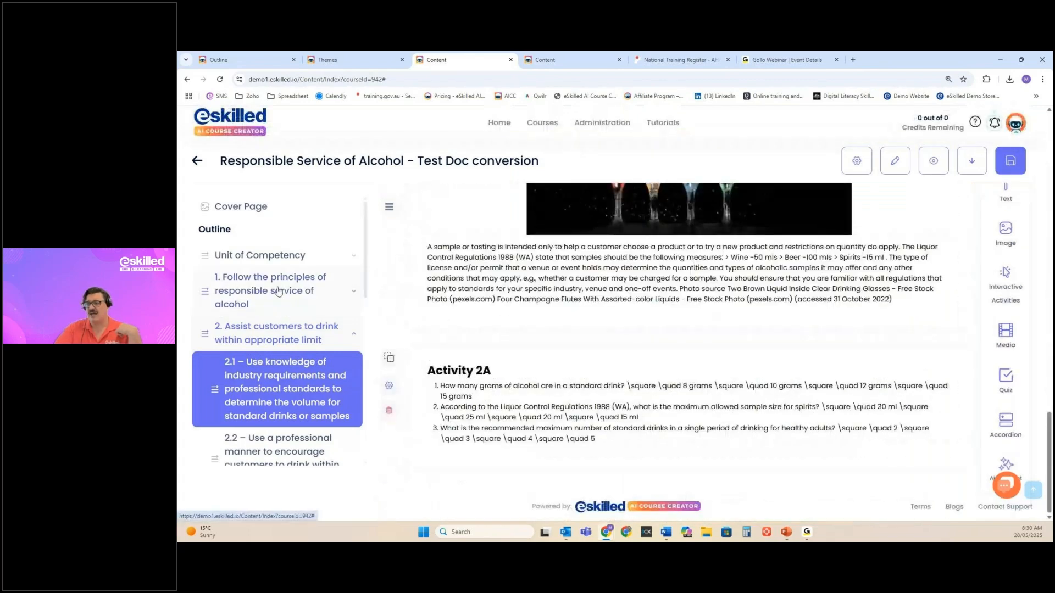
# Examine topic 1 of the Responsible Service of Alcohol course, including the text, images and activities in subtopics 1.1 and 1.2
pyautogui.click(279, 291)
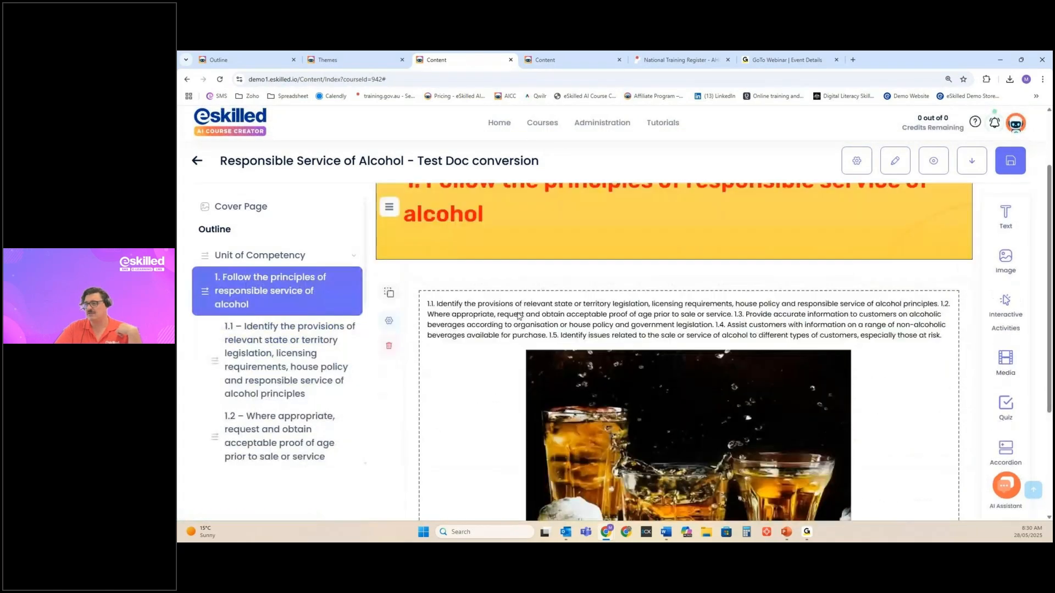
pyautogui.scroll(-8, 518, 316)
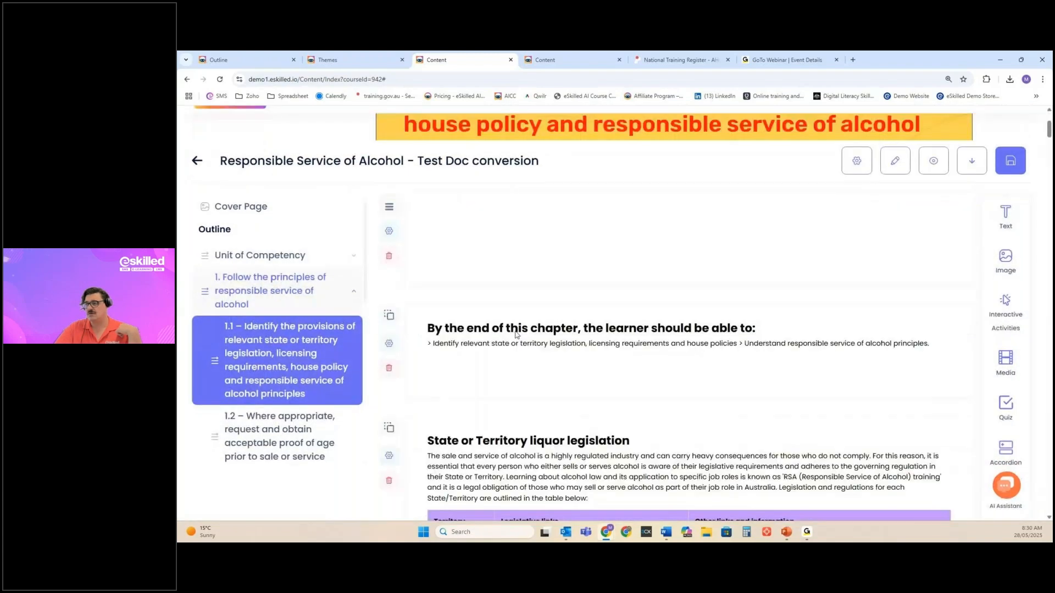
pyautogui.scroll(-5, 516, 335)
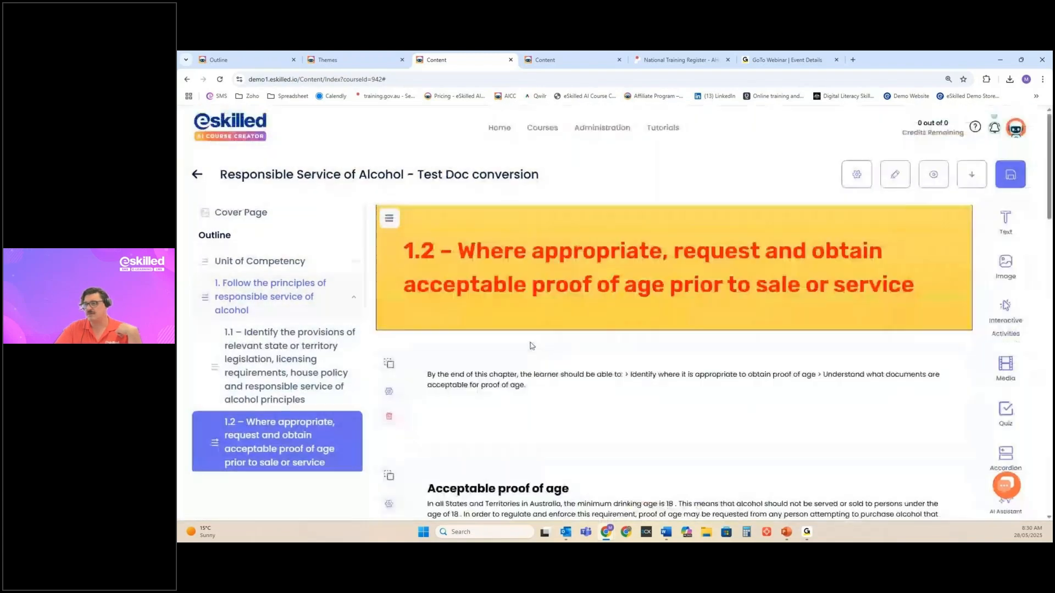
pyautogui.scroll(-10, 532, 345)
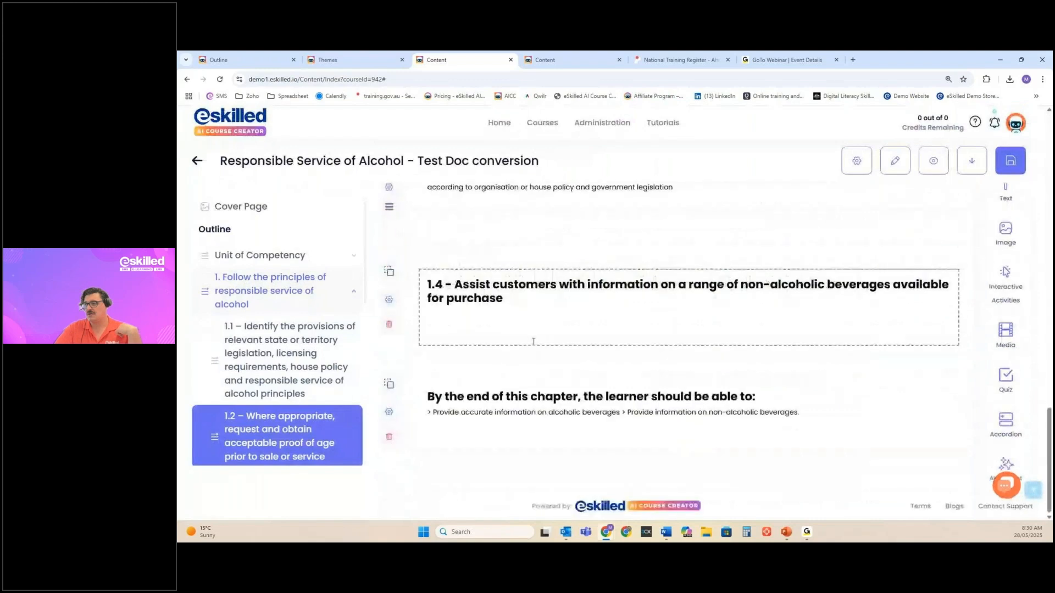
pyautogui.scroll(10, 533, 341)
pyautogui.scroll(3, 380, 269)
pyautogui.scroll(-6, 557, 286)
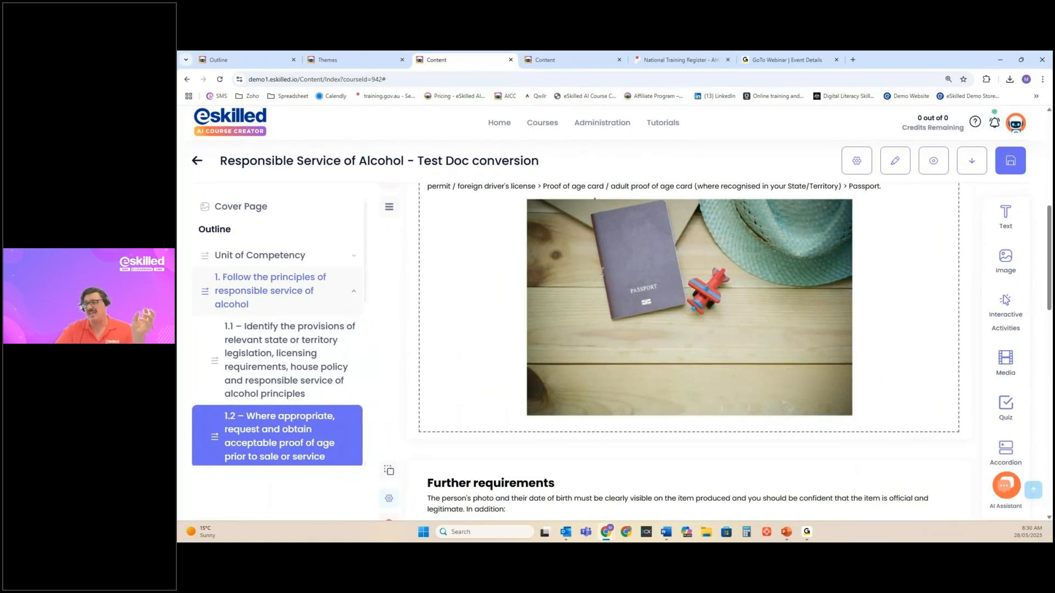
pyautogui.scroll(-5, 605, 275)
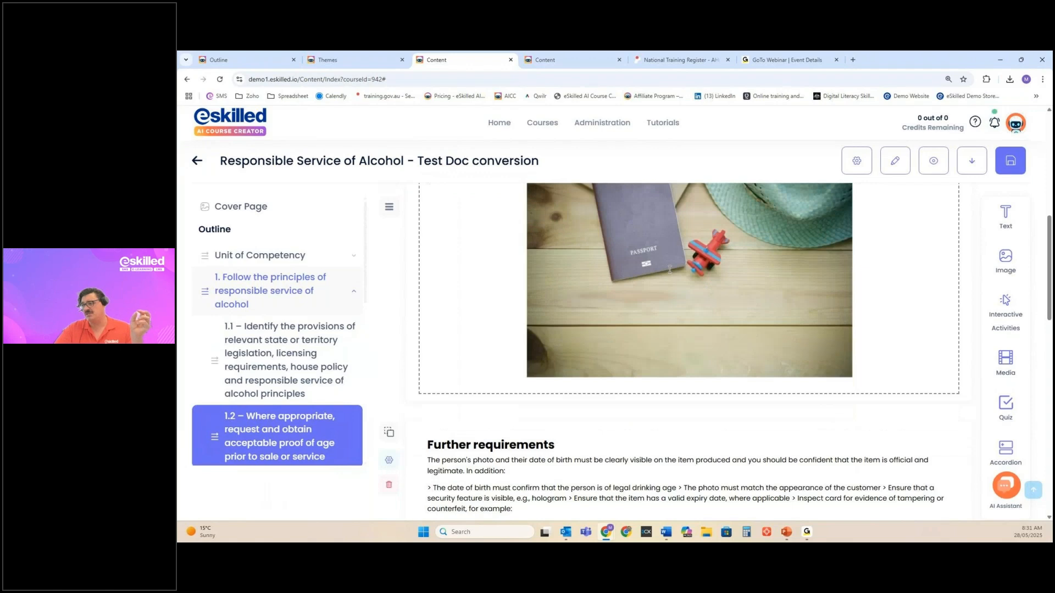
pyautogui.scroll(-3, 615, 336)
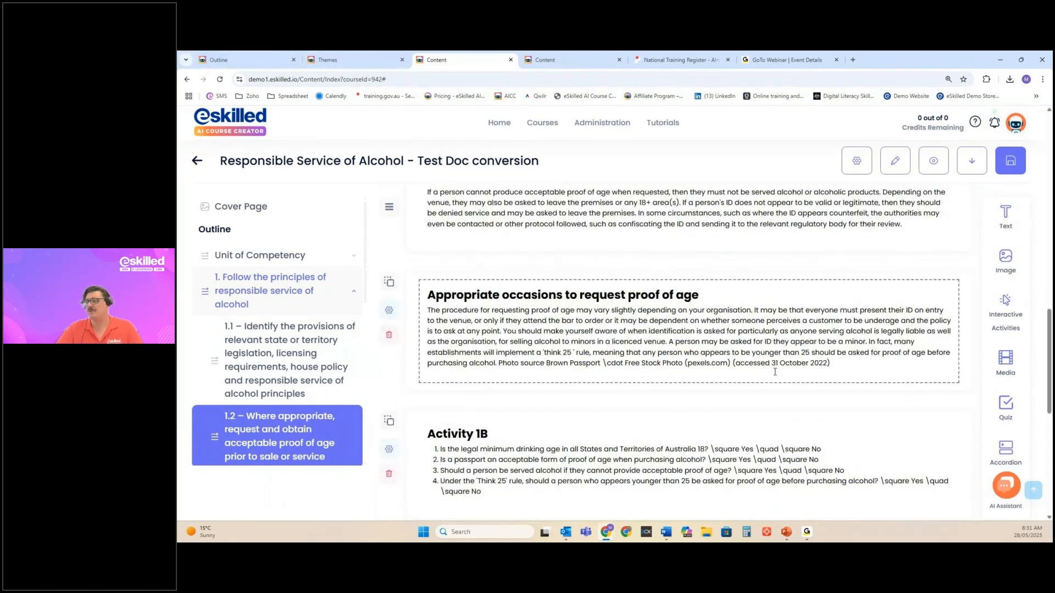
pyautogui.scroll(5, 760, 363)
pyautogui.scroll(6, 760, 362)
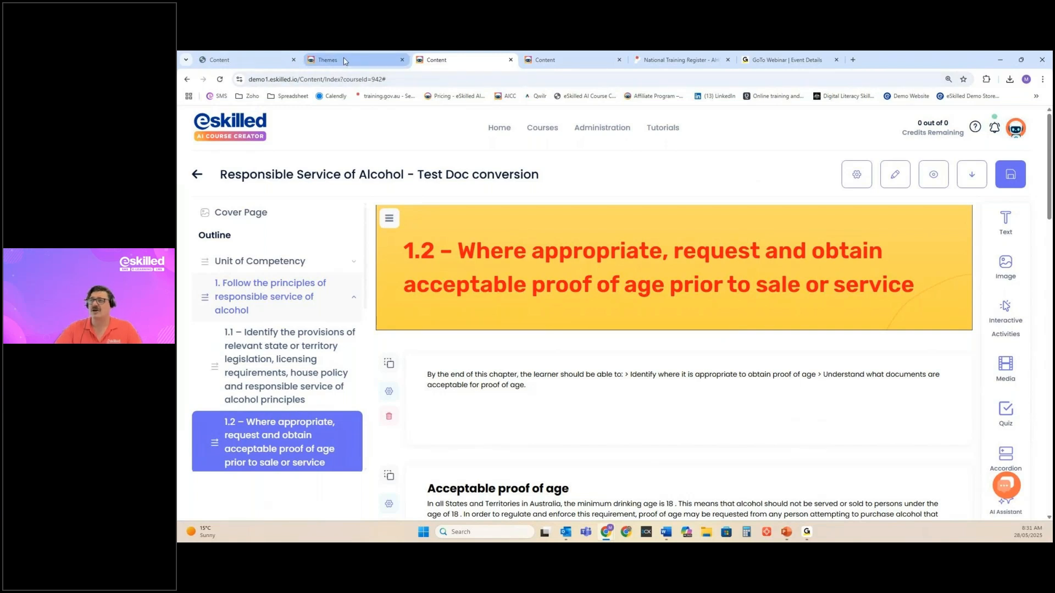
# Return to the generated Workplace health and safety for NDIS gardeners course and check the title on its cover page
pyautogui.moveTo(344, 57)
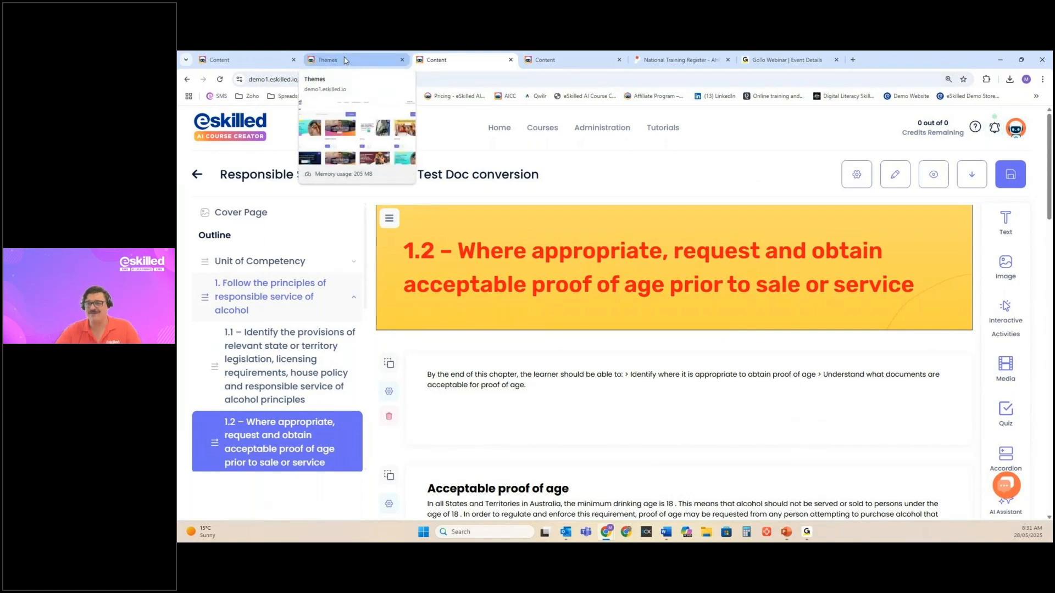
pyautogui.moveTo(262, 61)
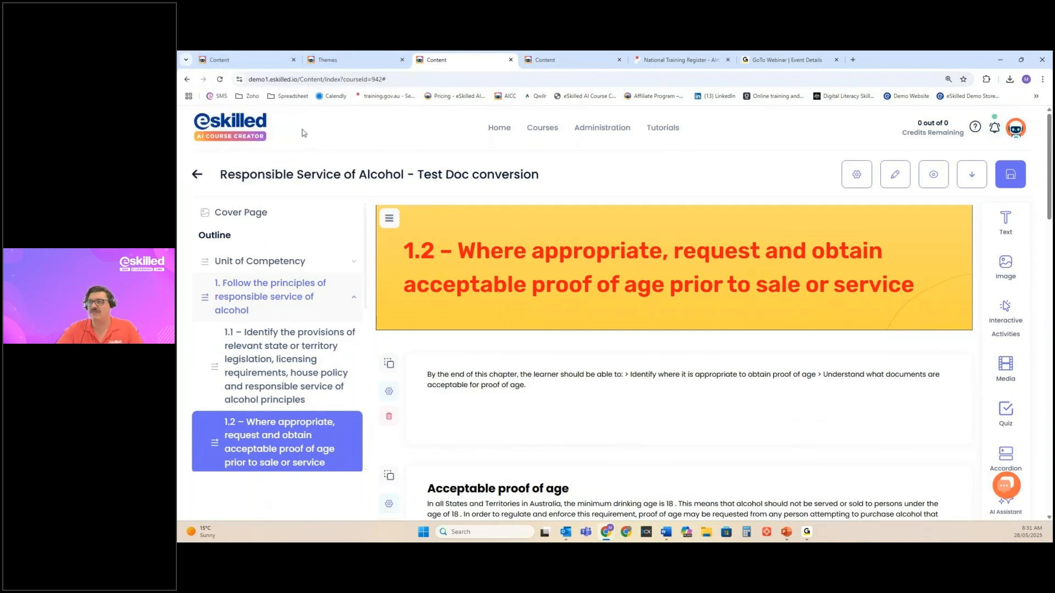
pyautogui.click(238, 62)
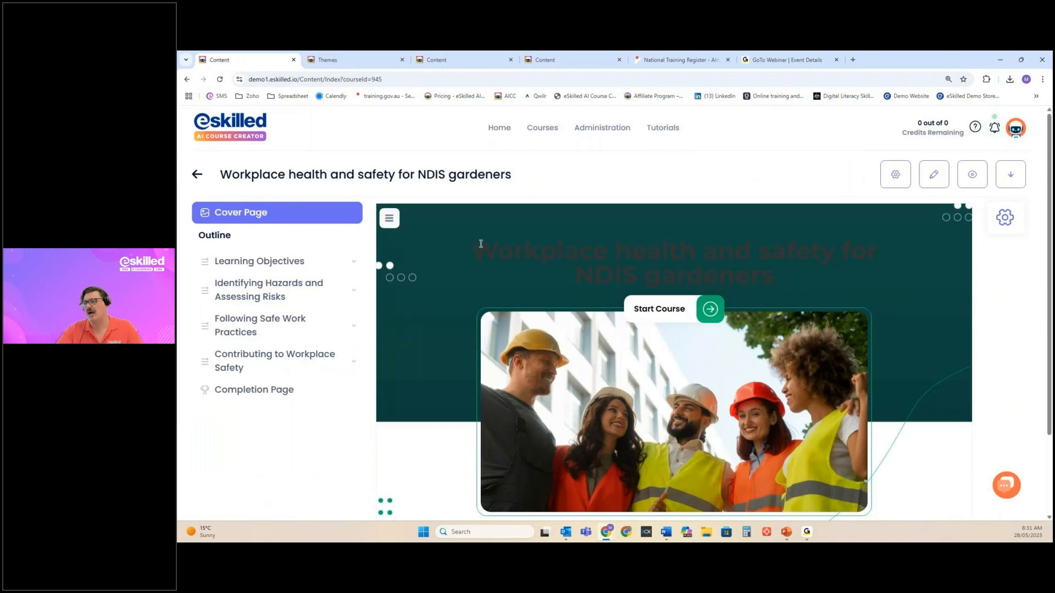
pyautogui.moveTo(471, 253); pyautogui.dragTo(752, 277)
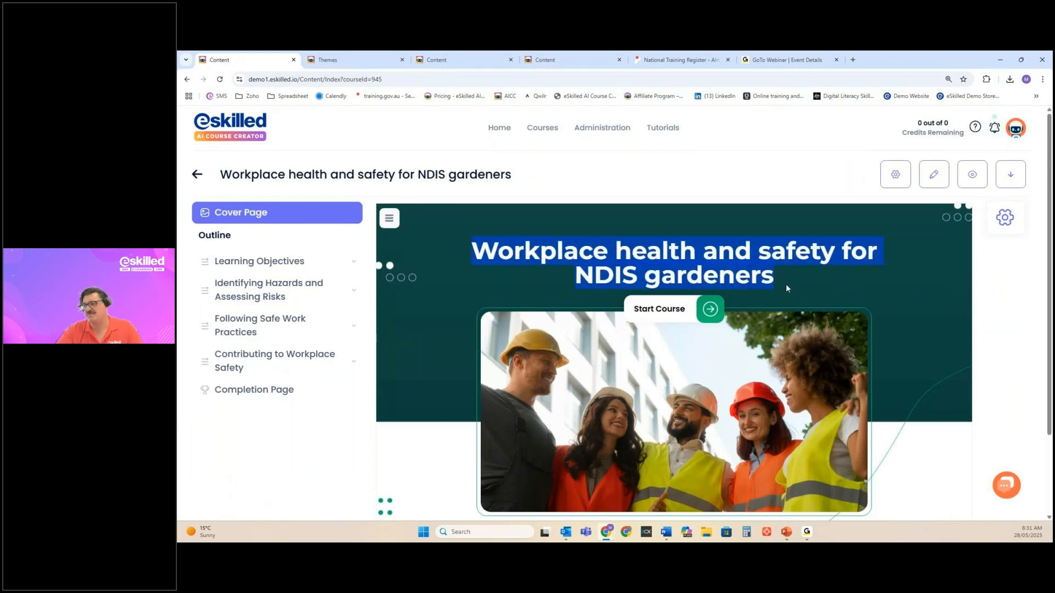
pyautogui.moveTo(796, 270); pyautogui.dragTo(470, 250)
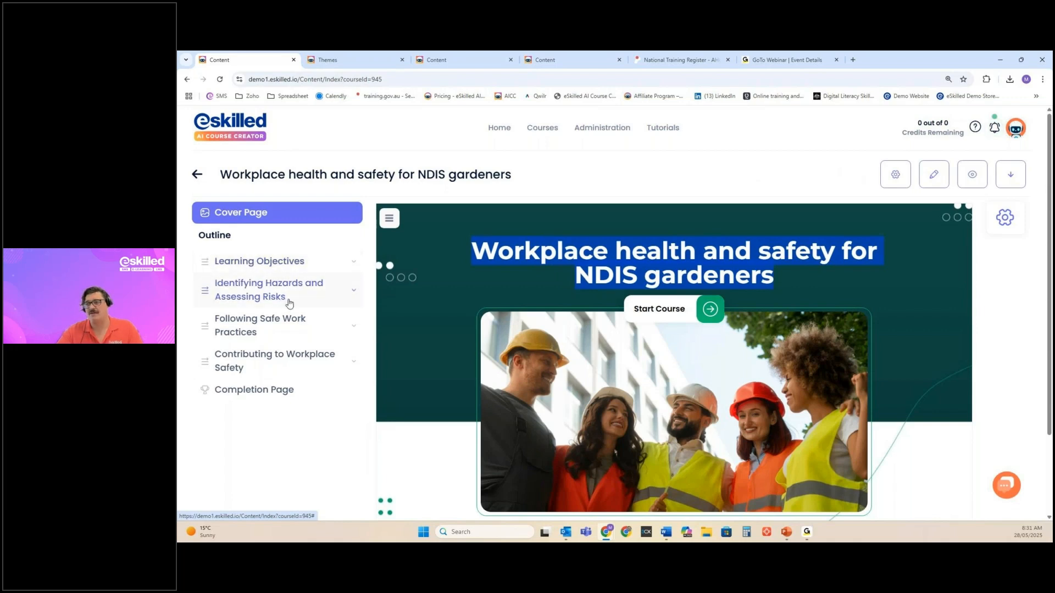
# Review the generated Learning Objectives page of the NDIS gardeners course from beginning to end
pyautogui.click(276, 292)
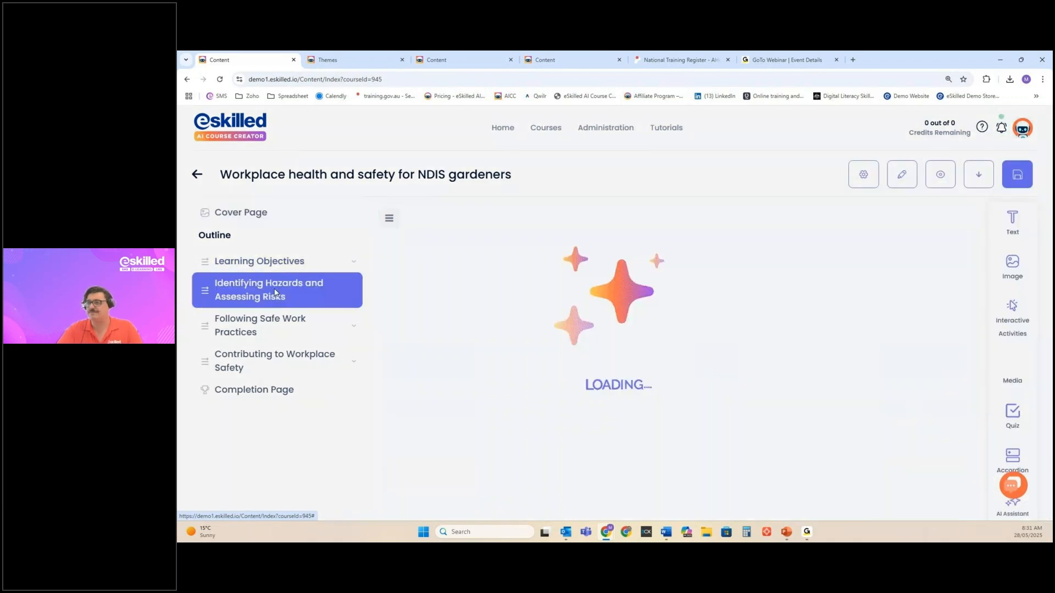
pyautogui.click(270, 263)
pyautogui.scroll(-1, 544, 338)
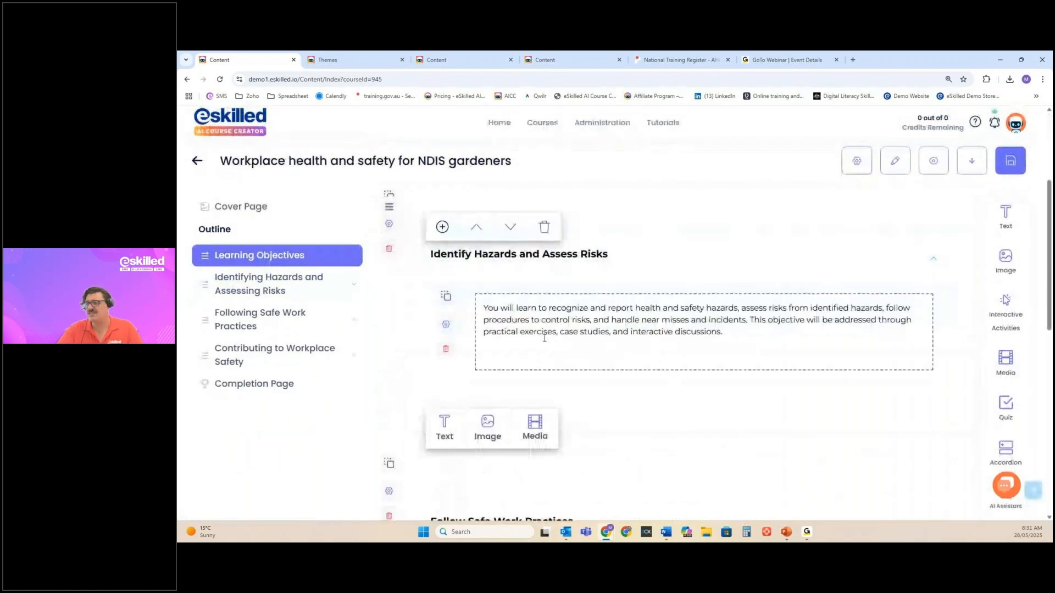
pyautogui.scroll(-10, 544, 338)
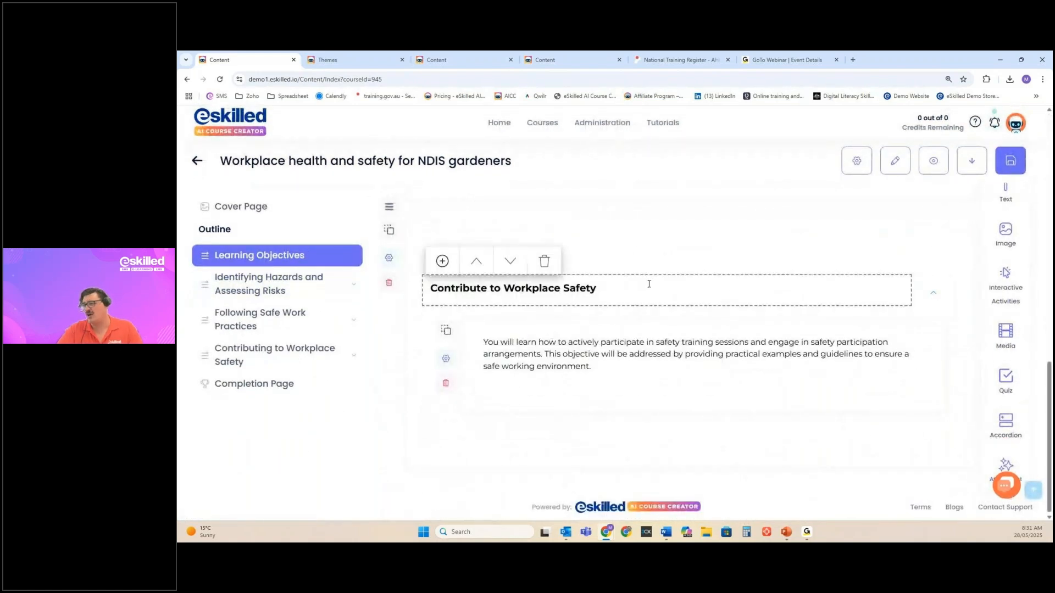
pyautogui.scroll(5, 498, 295)
pyautogui.scroll(6, 497, 296)
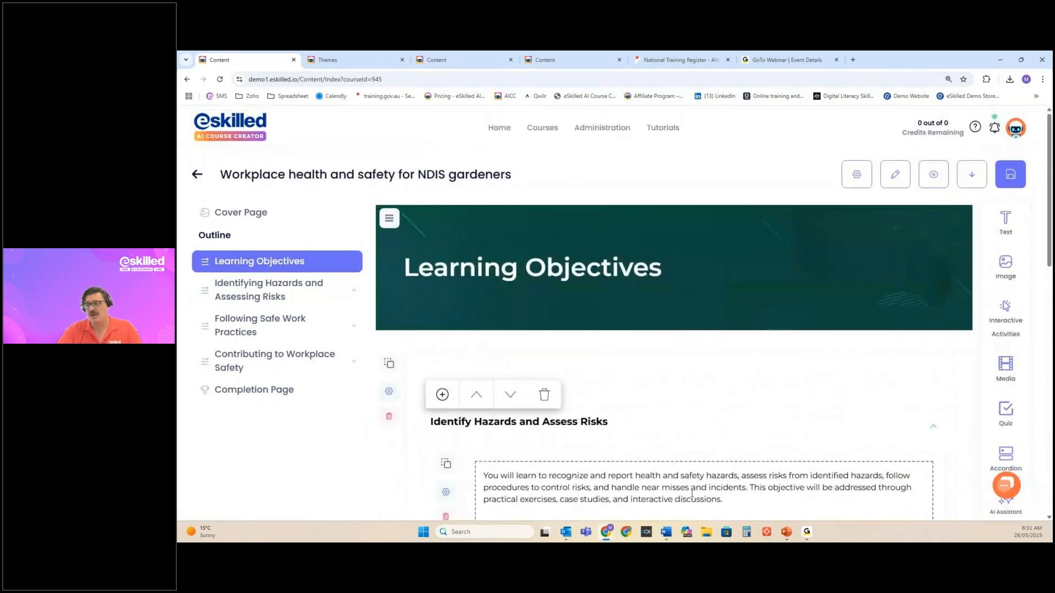
# Convert all text of the Identifying Hazards and Assessing Risks page to speech with the Natasha (Australia) voice, and play a portion of the audio
pyautogui.click(279, 288)
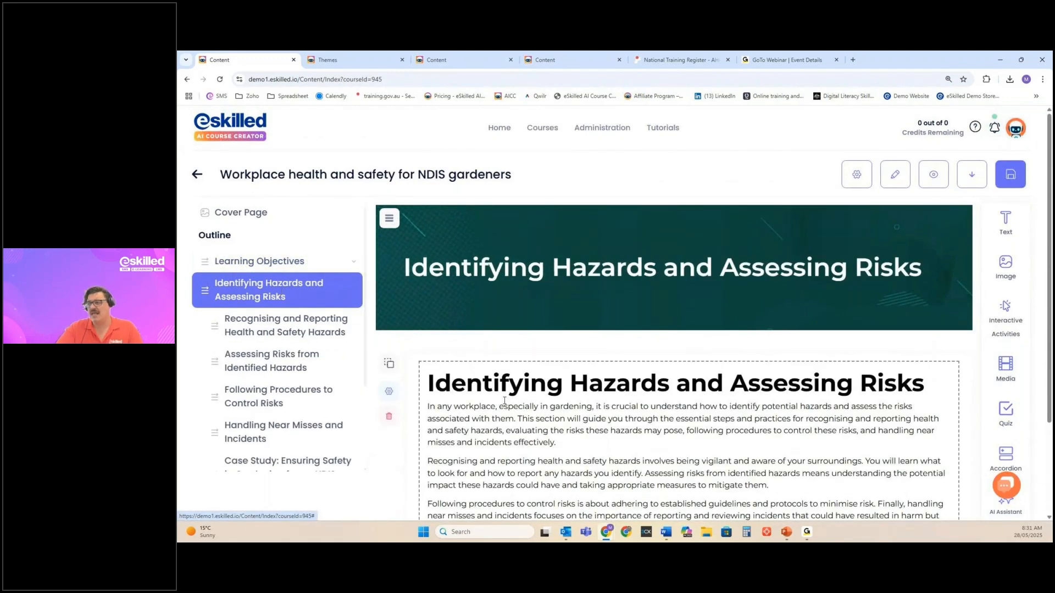
pyautogui.scroll(-2, 505, 402)
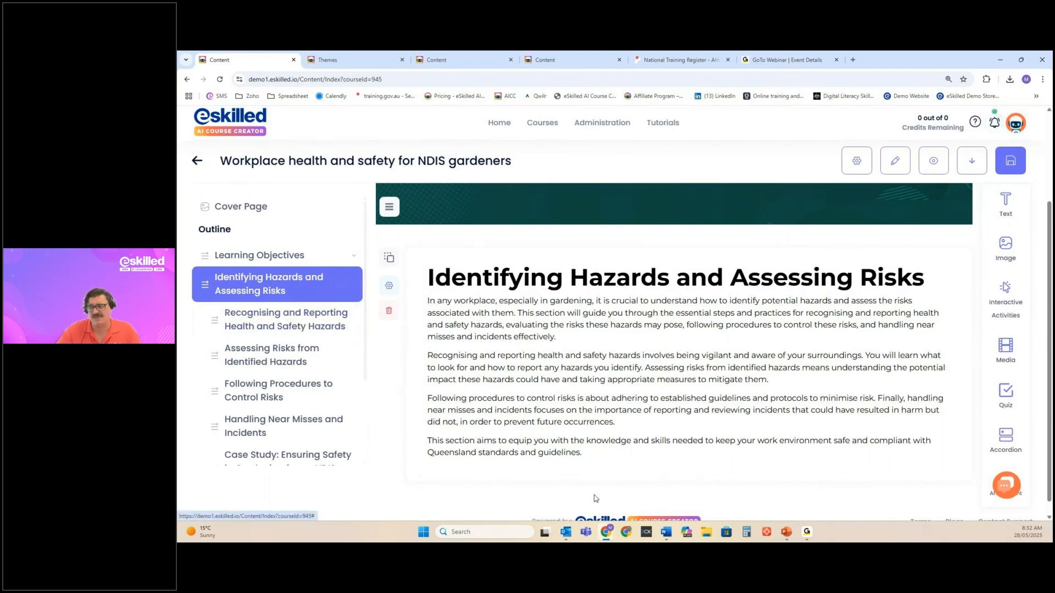
pyautogui.moveTo(598, 457); pyautogui.dragTo(428, 274)
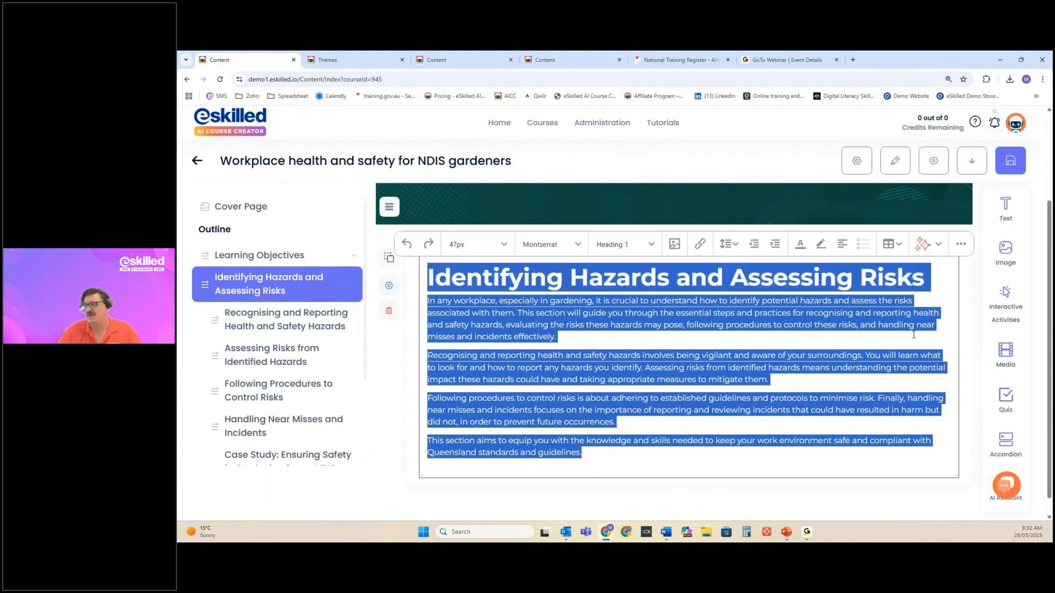
pyautogui.click(926, 248)
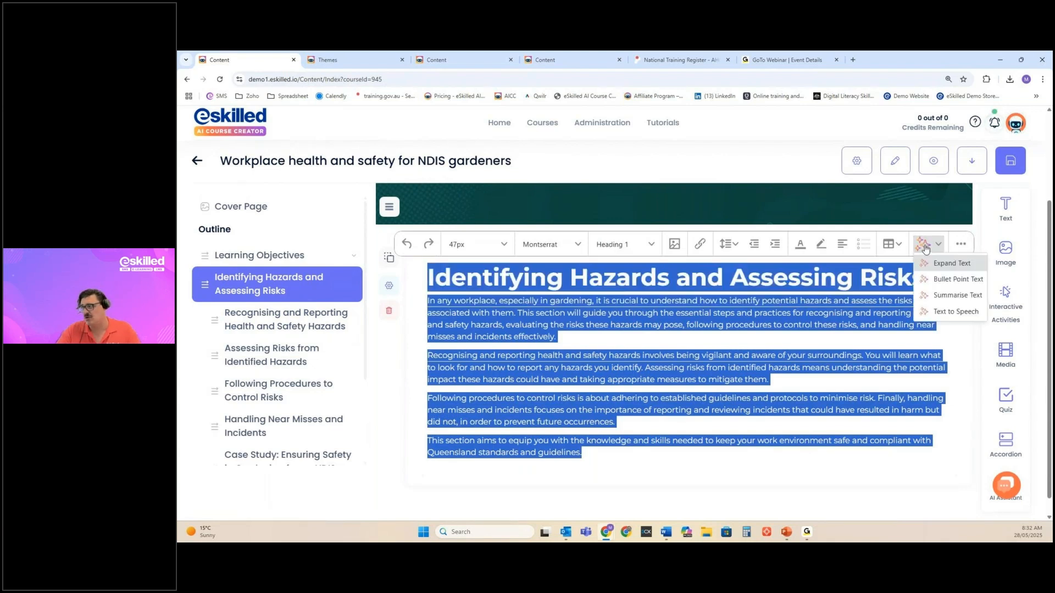
pyautogui.click(941, 312)
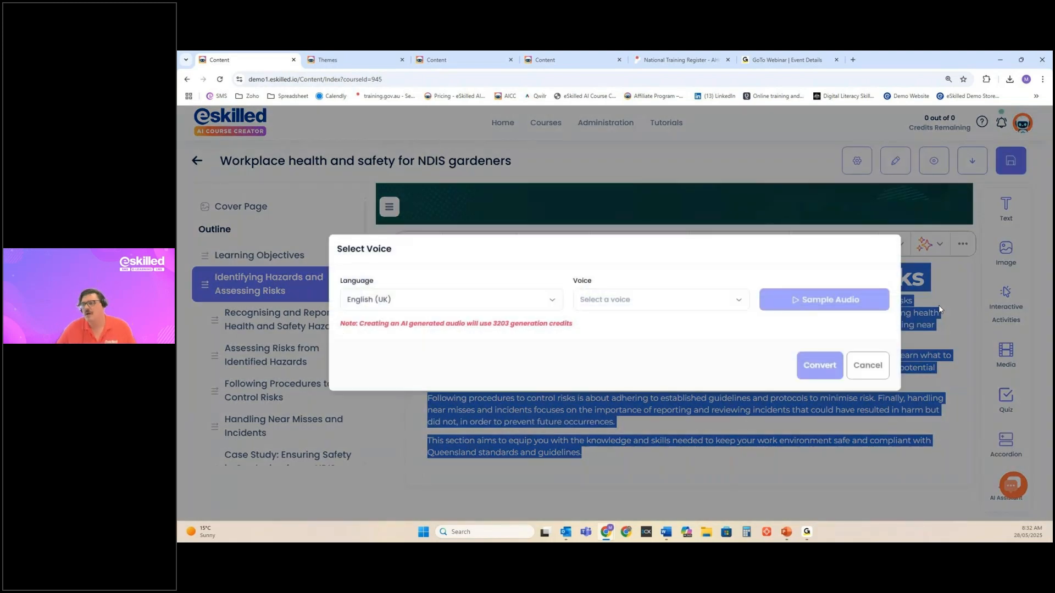
pyautogui.click(646, 300)
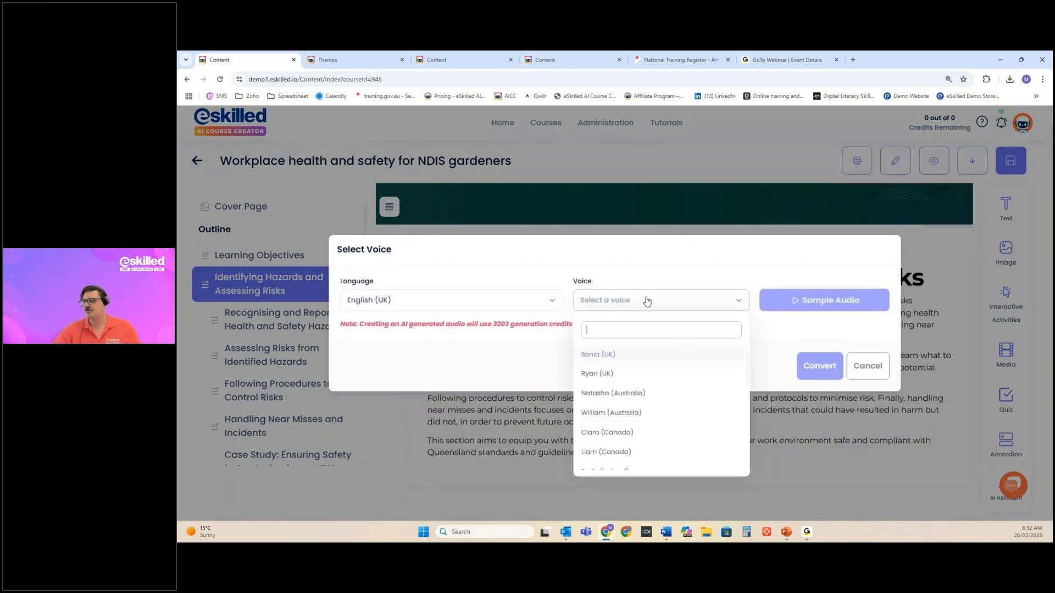
pyautogui.click(597, 394)
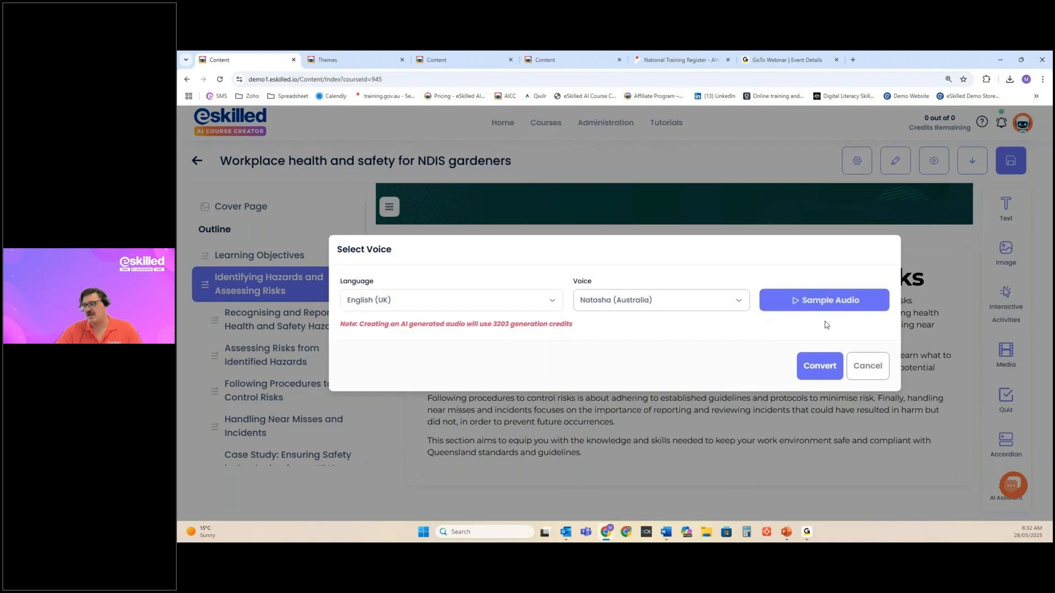
pyautogui.click(819, 367)
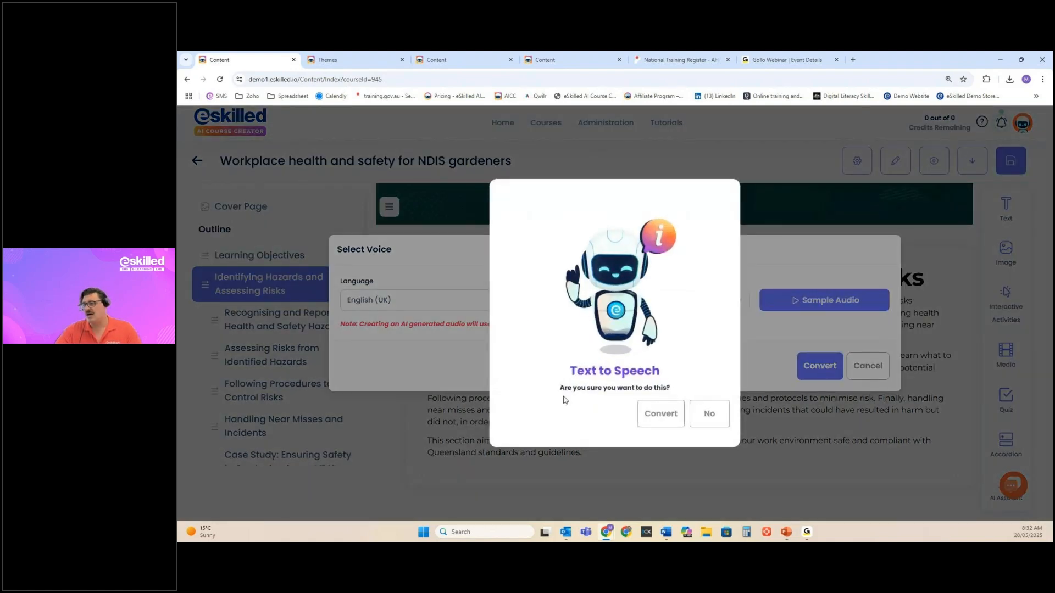
pyautogui.click(665, 421)
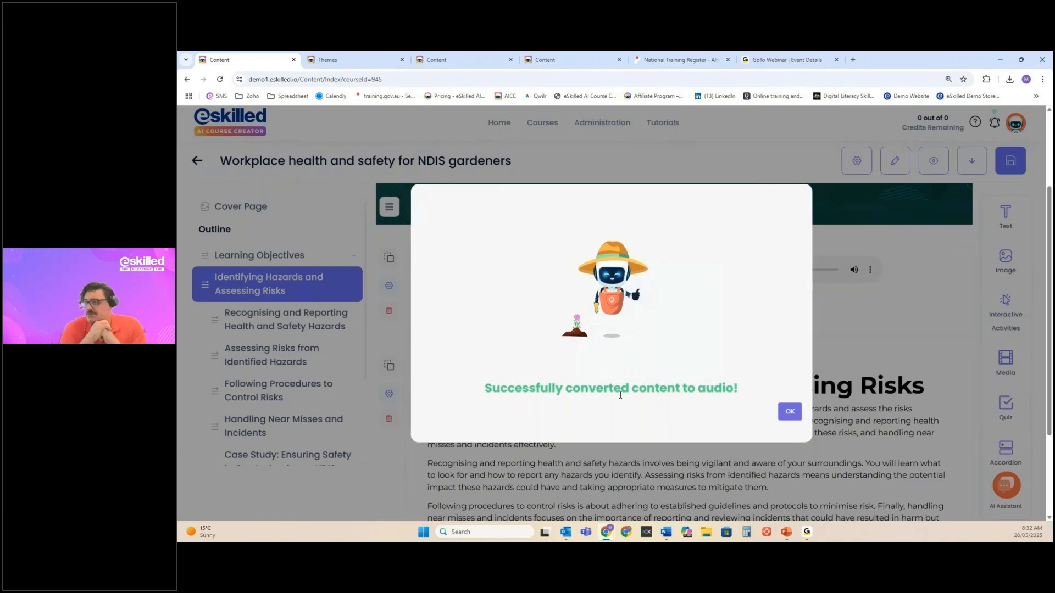
pyautogui.click(790, 414)
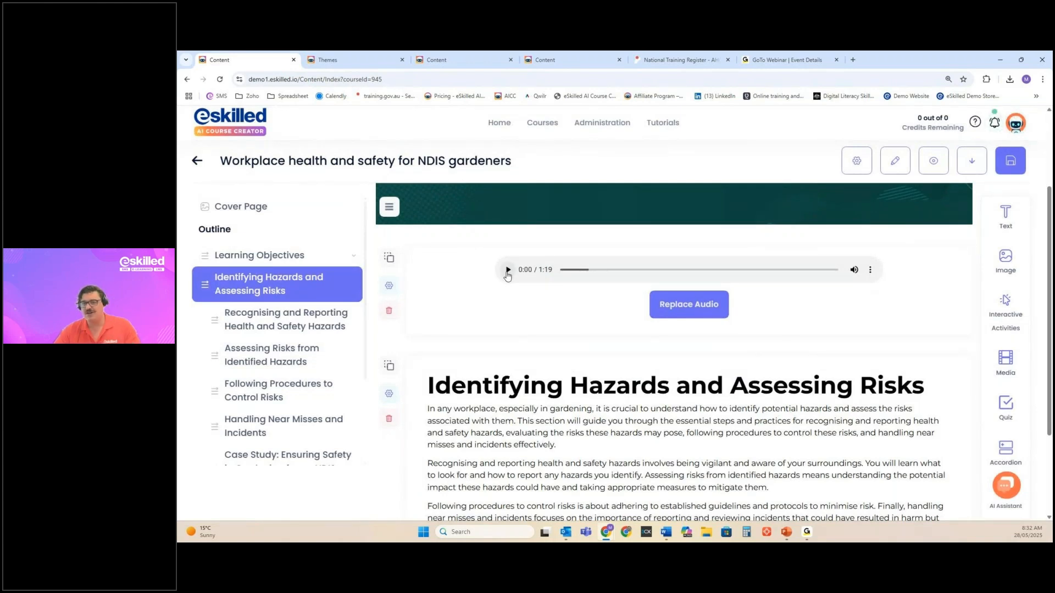
pyautogui.click(508, 271)
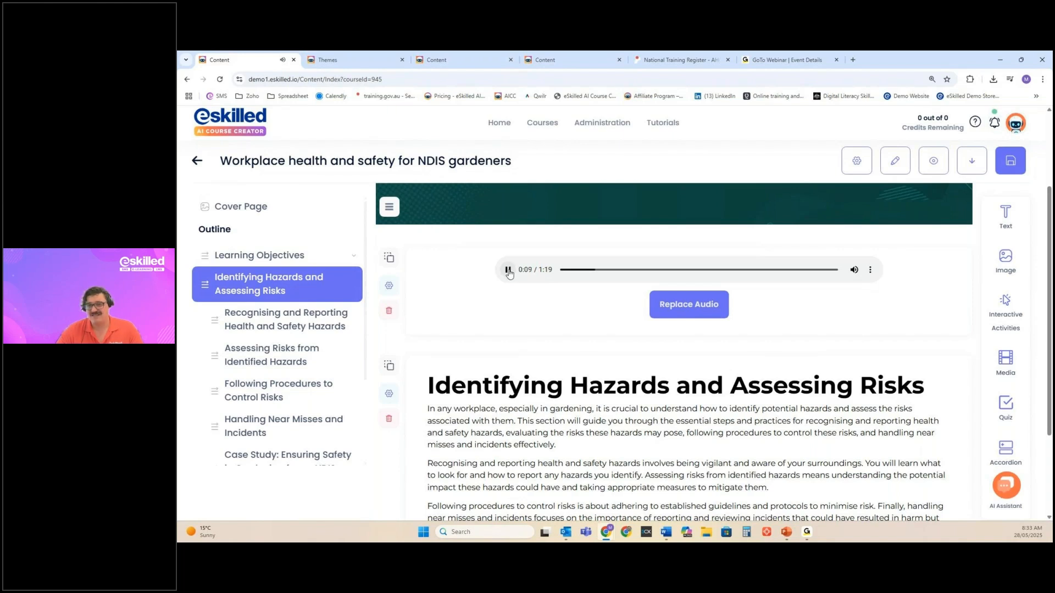
pyautogui.click(508, 270)
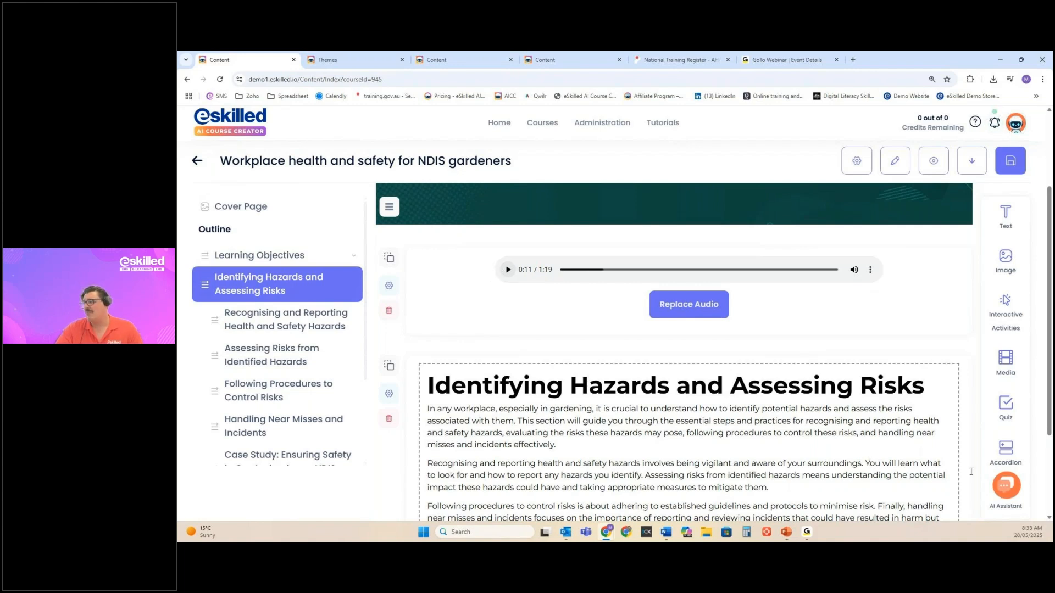
# Add a single-column Hotspot interactive activity to the Identifying Hazards and Assessing Risks page
pyautogui.moveTo(1013, 309)
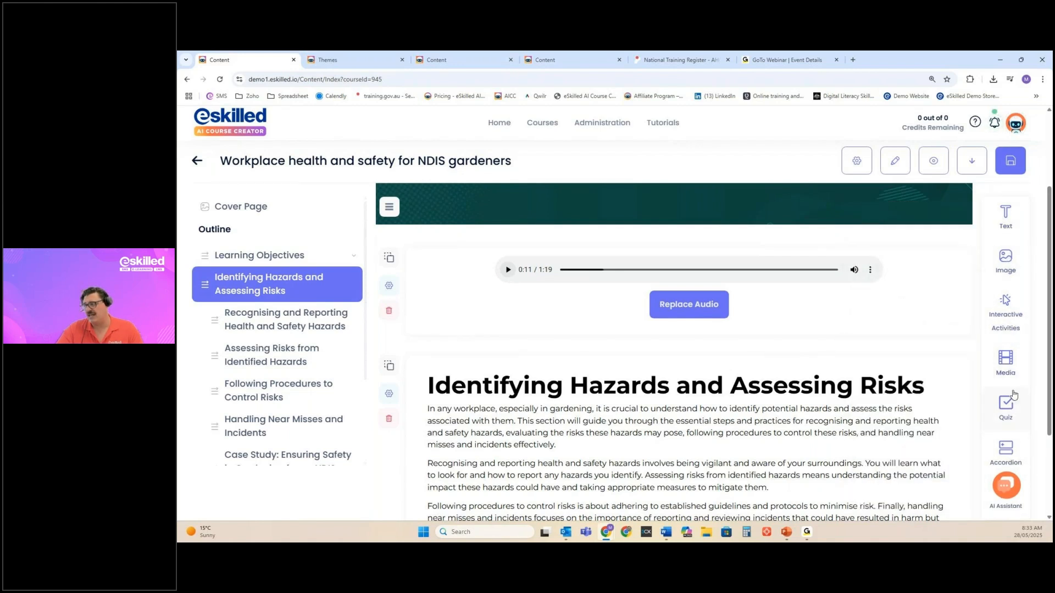
pyautogui.moveTo(1009, 365)
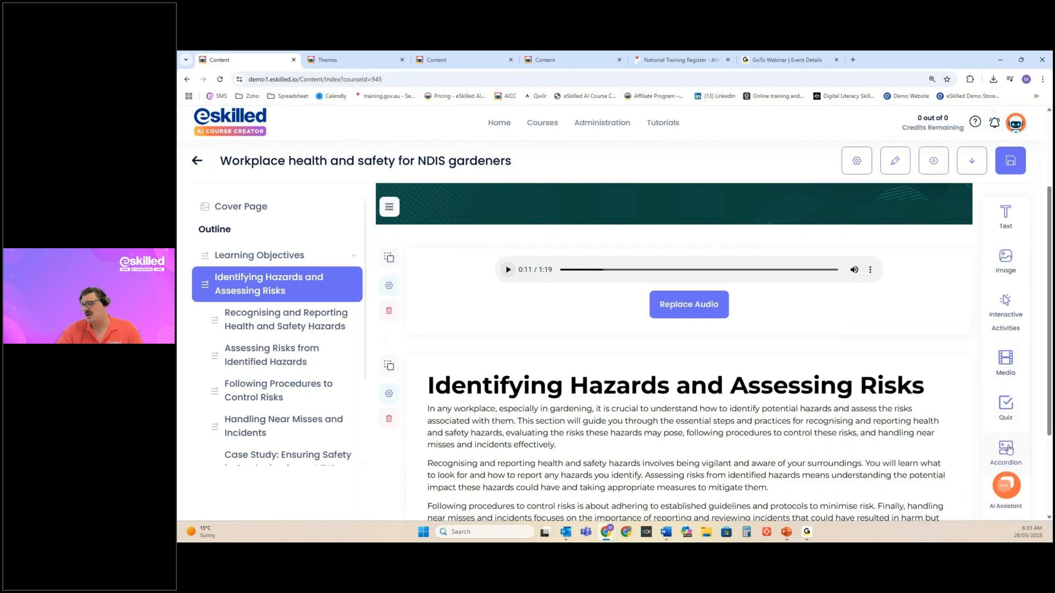
pyautogui.moveTo(955, 303)
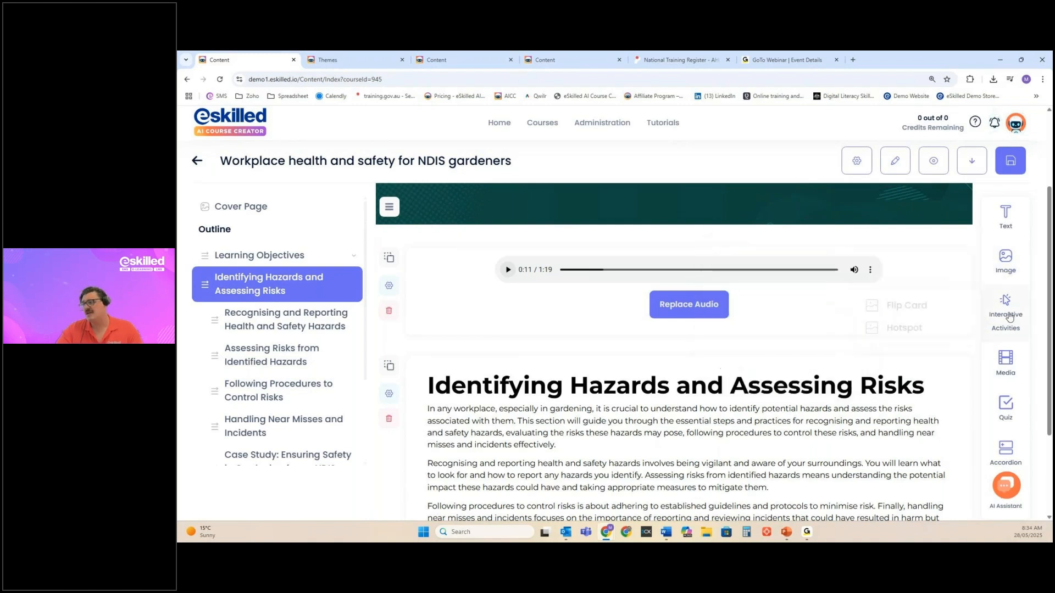
pyautogui.moveTo(925, 323)
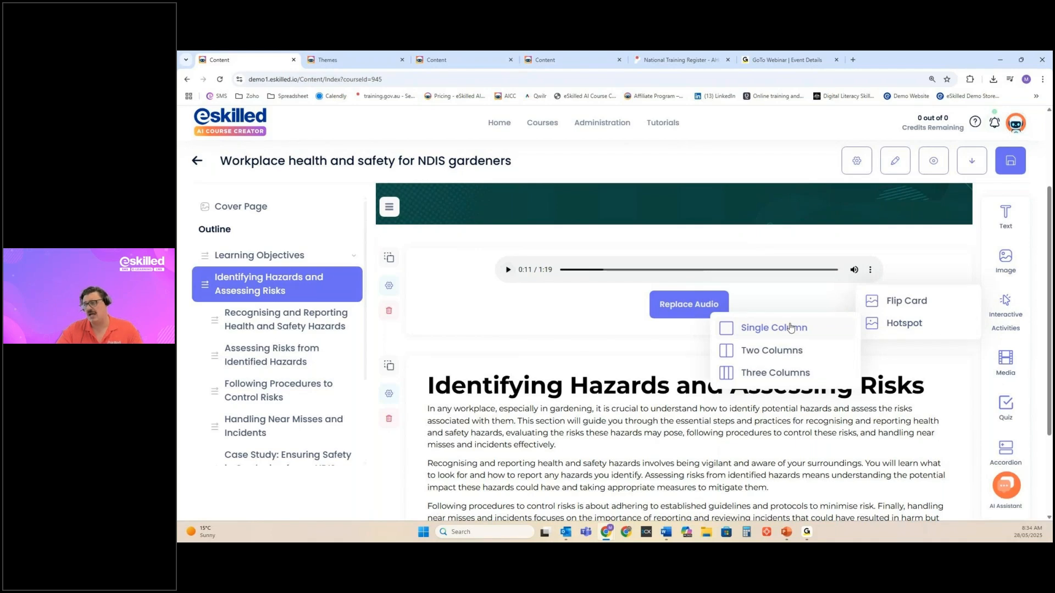
pyautogui.click(790, 328)
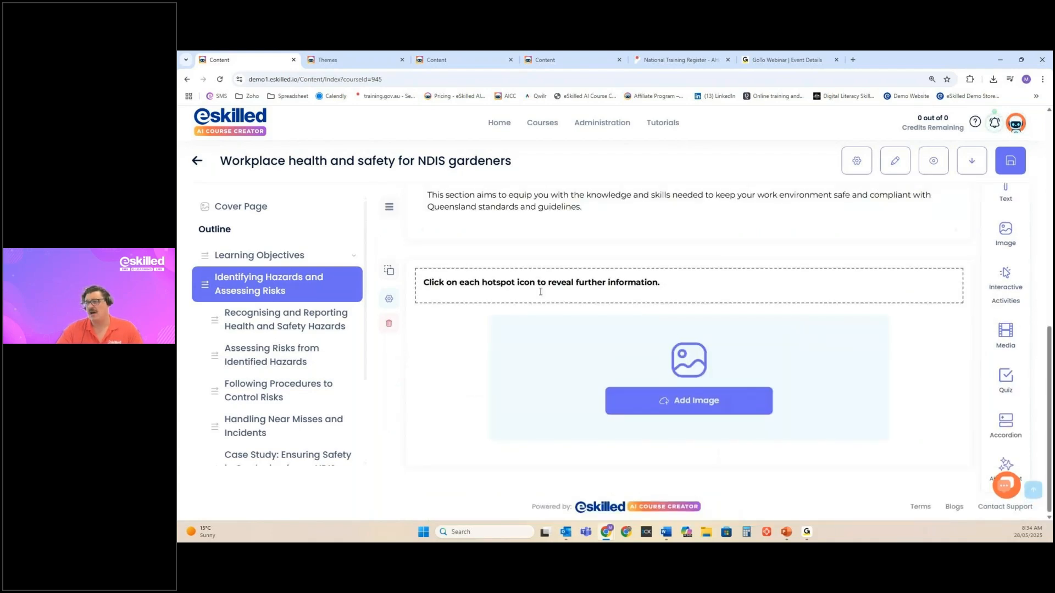
pyautogui.scroll(4, 540, 292)
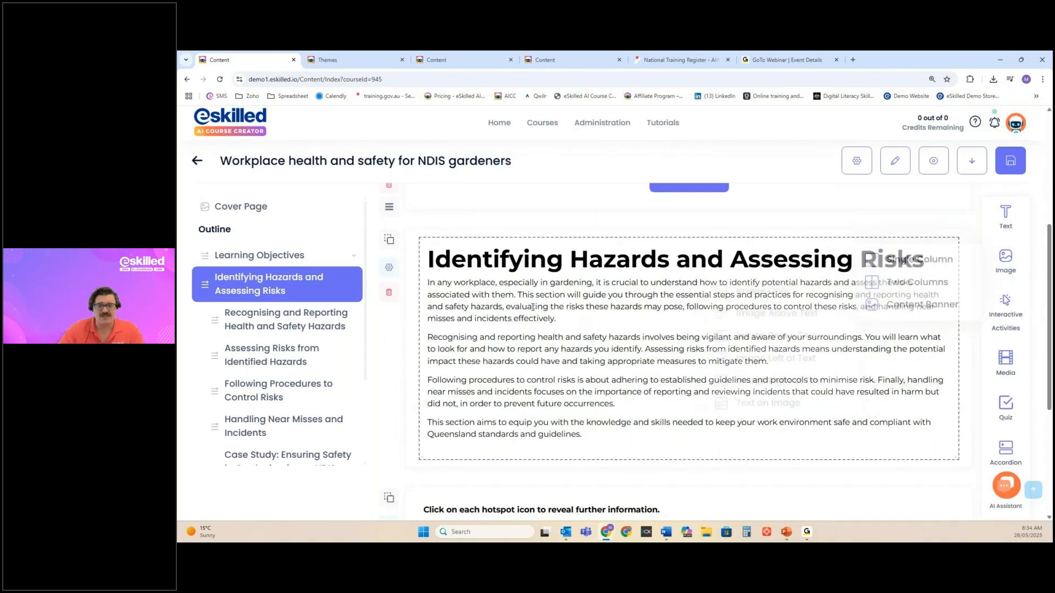
# Open the image chooser for the Hotspot activity and look through its sources, ending at the free image library
pyautogui.scroll(-3, 669, 401)
pyautogui.scroll(-2, 668, 402)
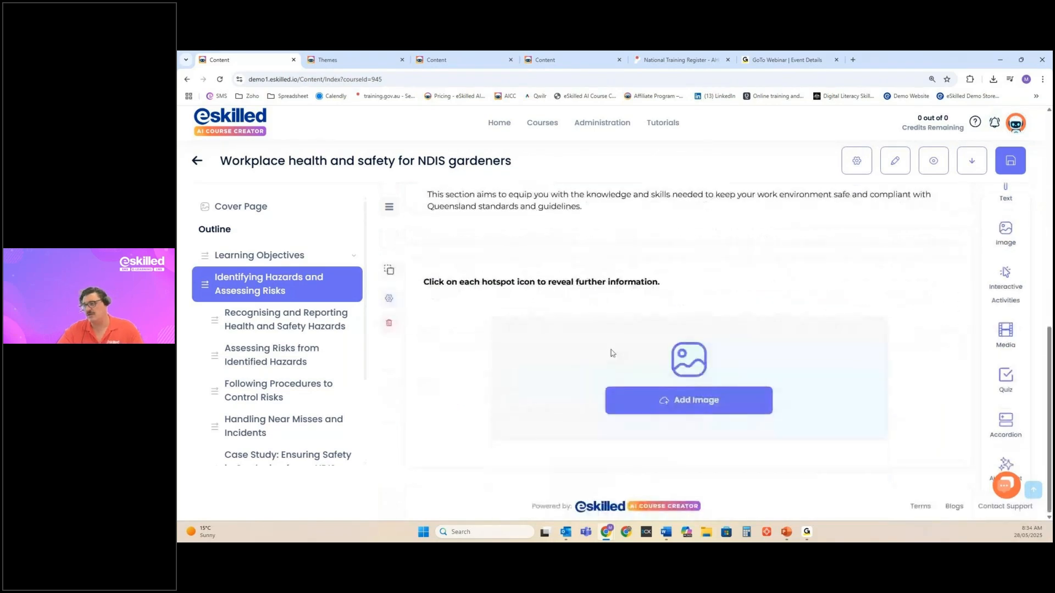
pyautogui.click(684, 401)
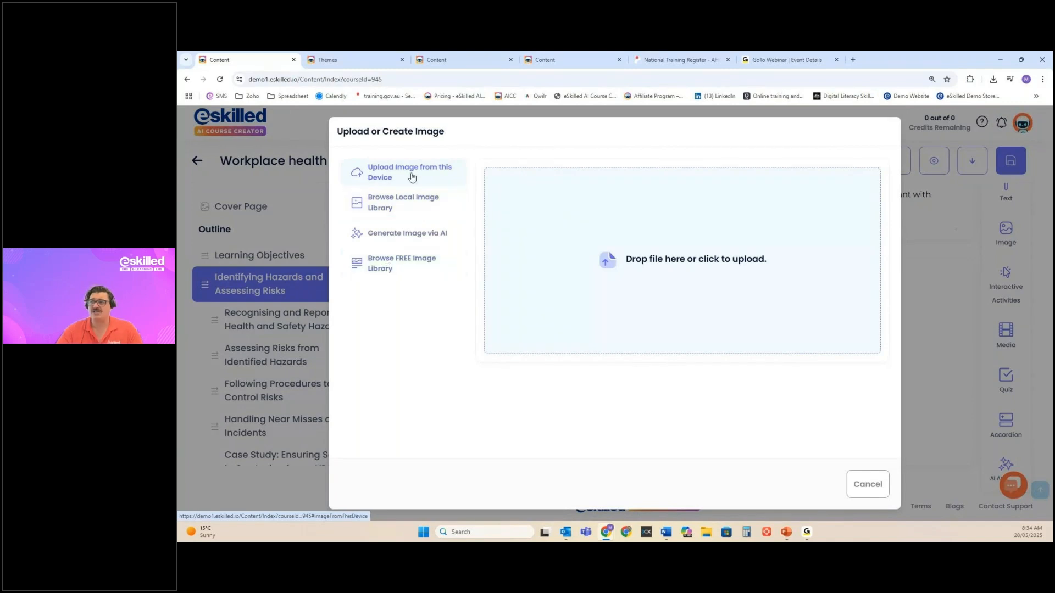
pyautogui.click(393, 233)
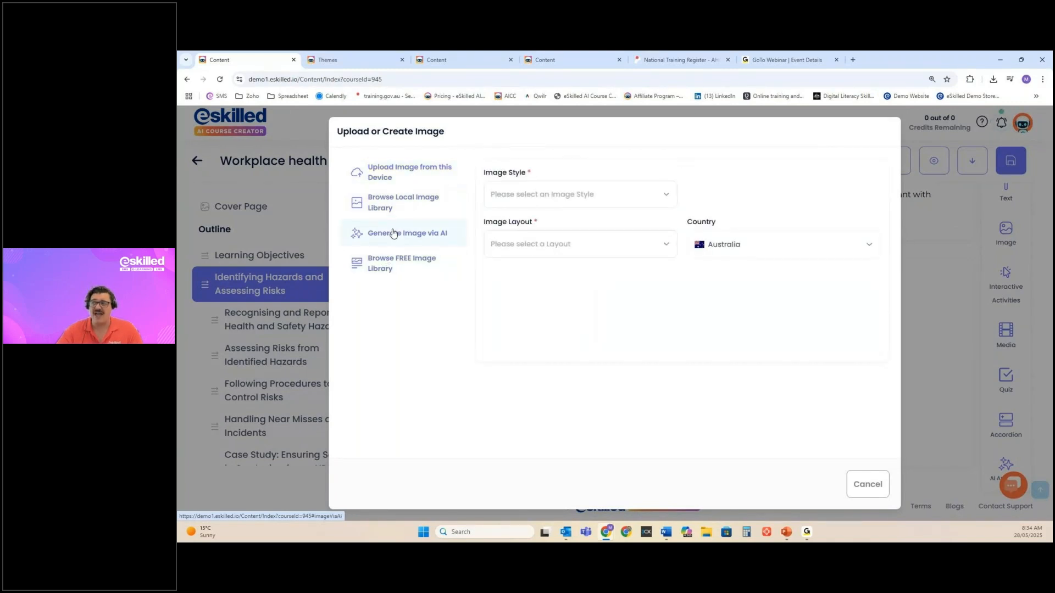
pyautogui.click(388, 206)
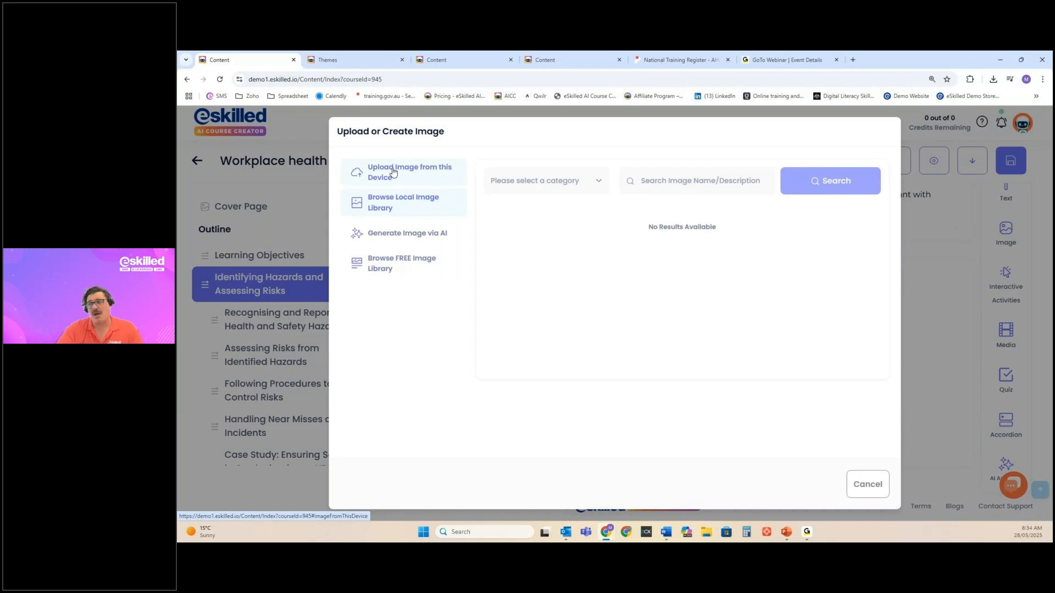
pyautogui.click(384, 261)
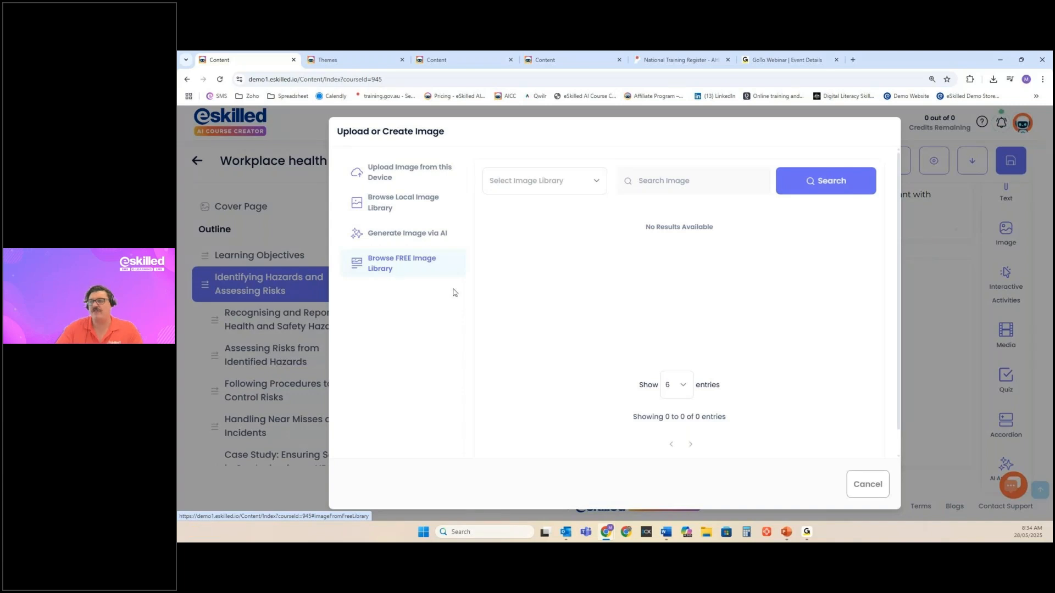
# Search the Pexels free image library for "gardening hazards" and look through the first page of results
pyautogui.click(548, 184)
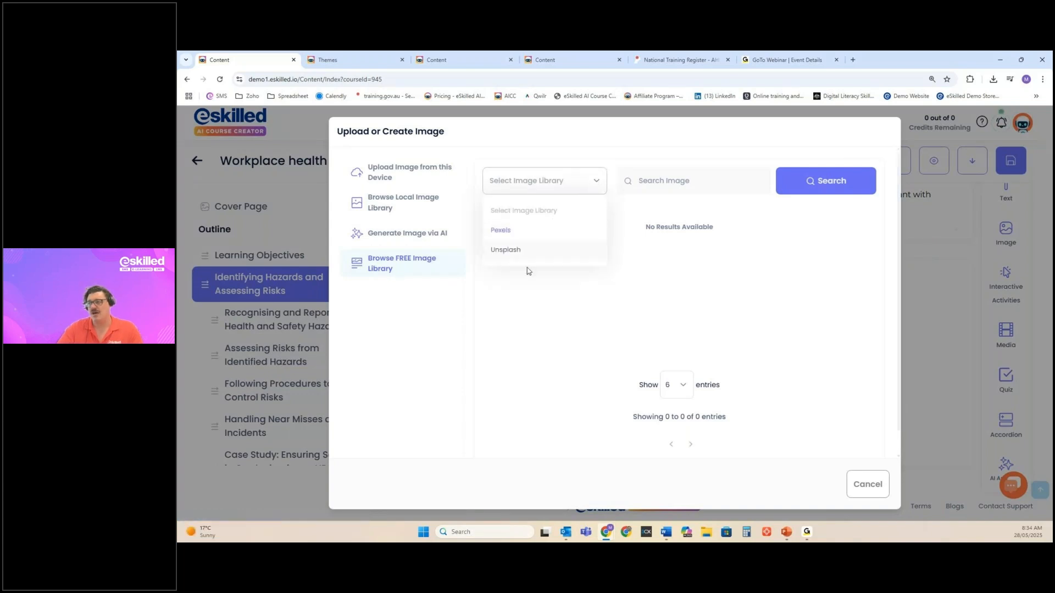
pyautogui.click(508, 230)
pyautogui.click(693, 186)
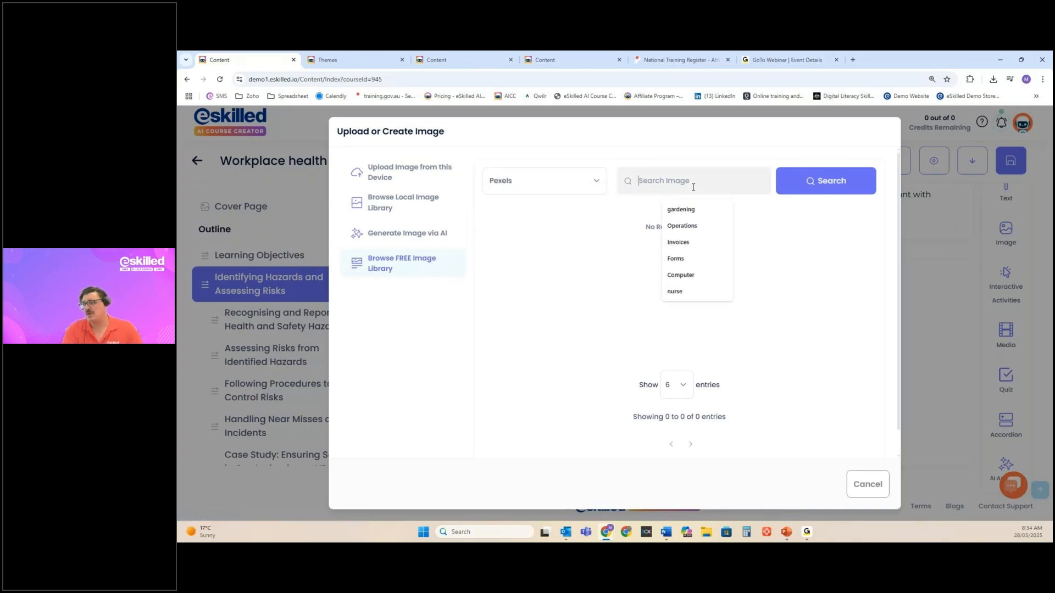
pyautogui.click(687, 210)
pyautogui.write('hazards')
pyautogui.click(802, 181)
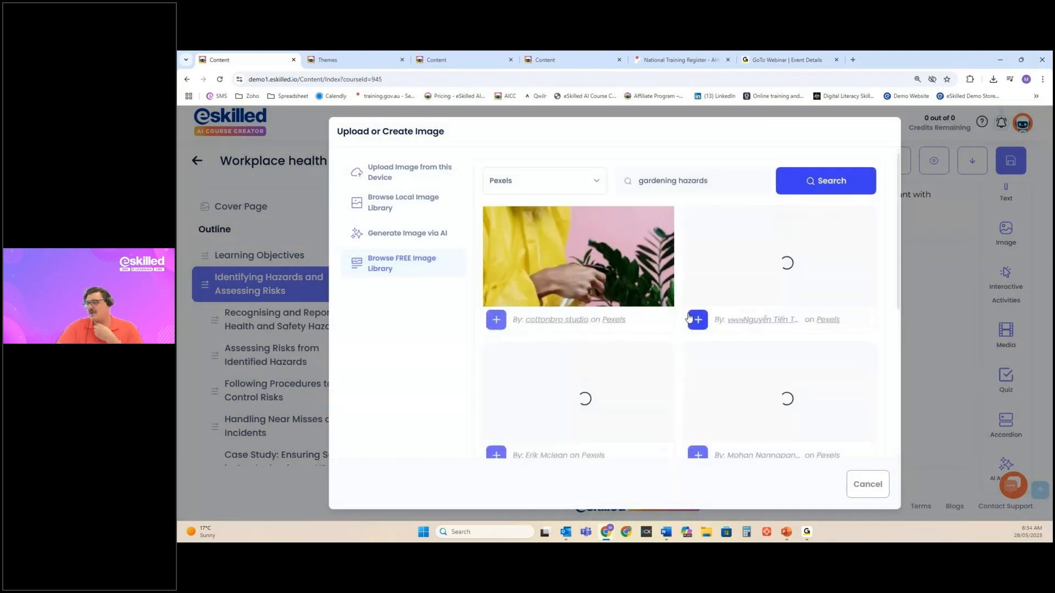
pyautogui.scroll(-5, 688, 256)
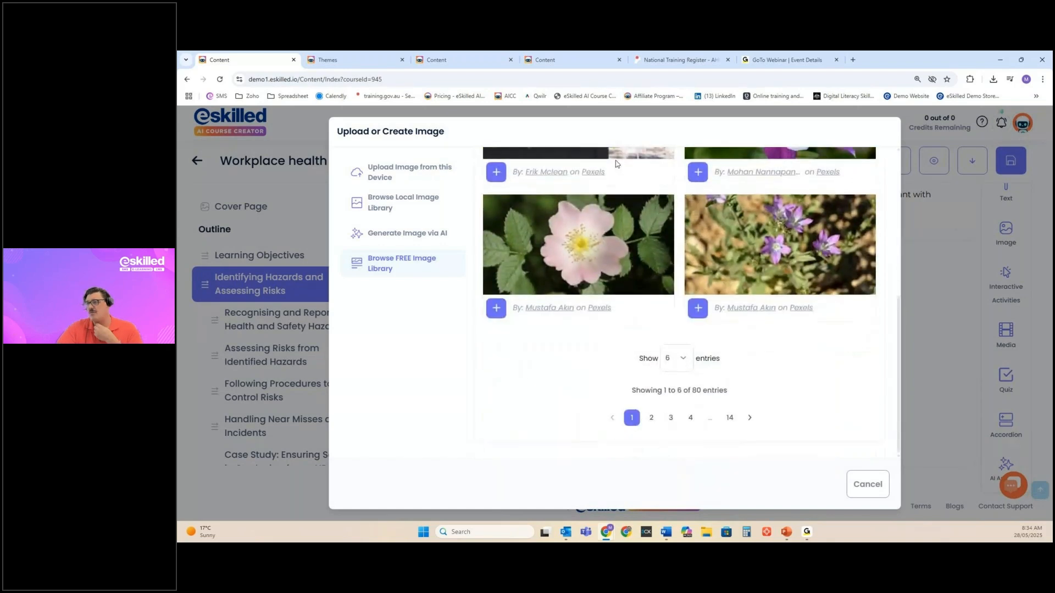
pyautogui.scroll(6, 594, 198)
# Search Unsplash for "gardening hazards" and browse the first three pages of results
pyautogui.click(540, 181)
pyautogui.click(519, 214)
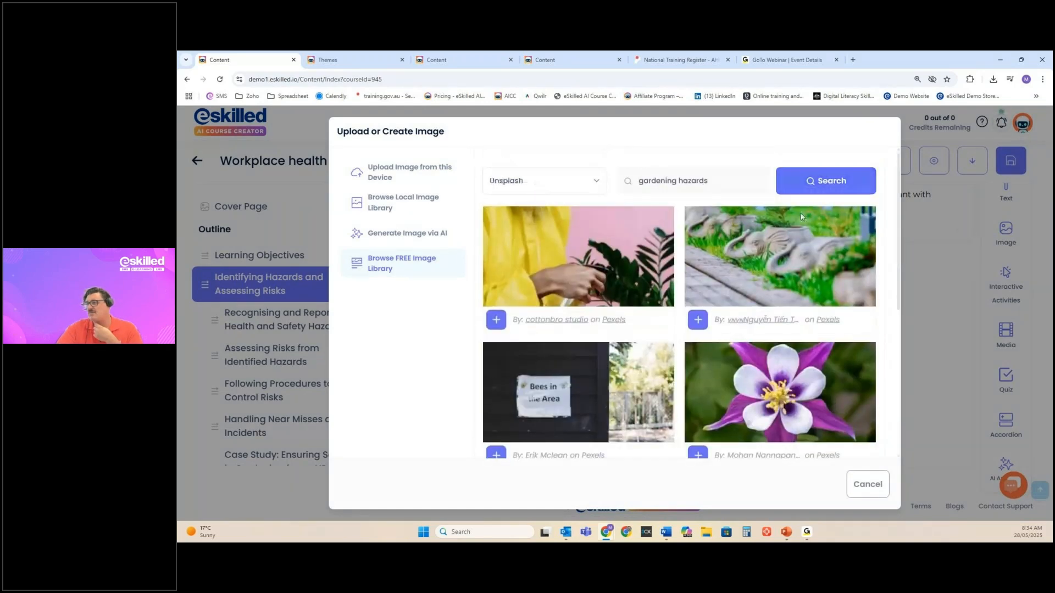
pyautogui.click(832, 186)
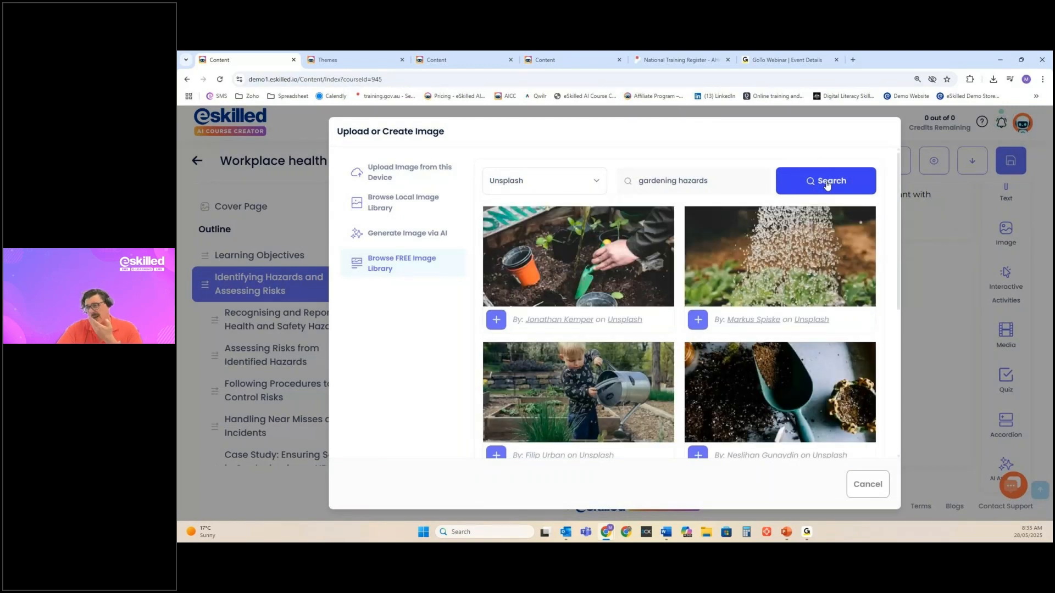
pyautogui.scroll(-5, 665, 434)
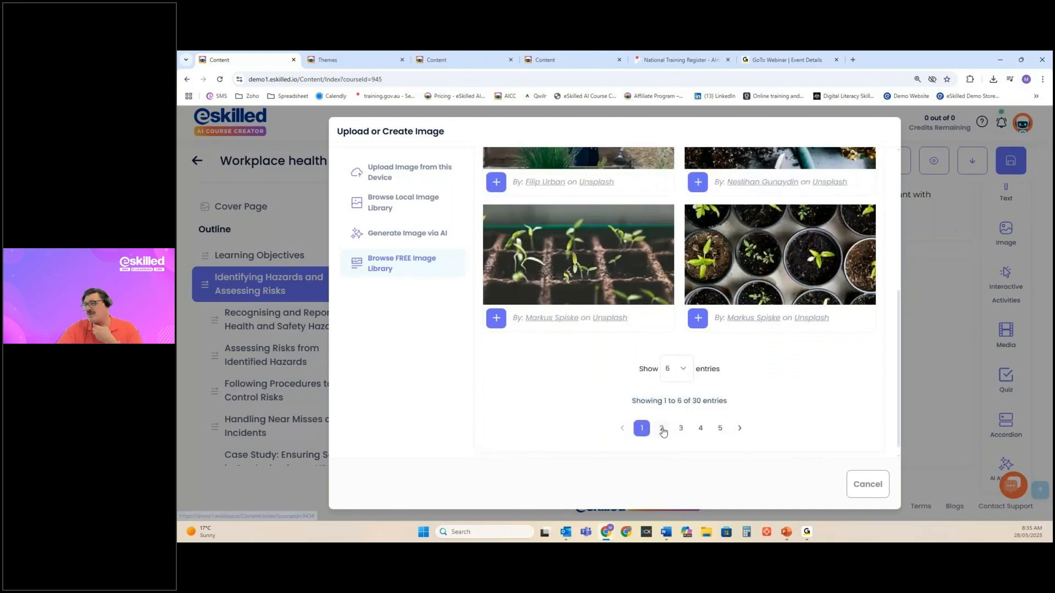
pyautogui.click(661, 429)
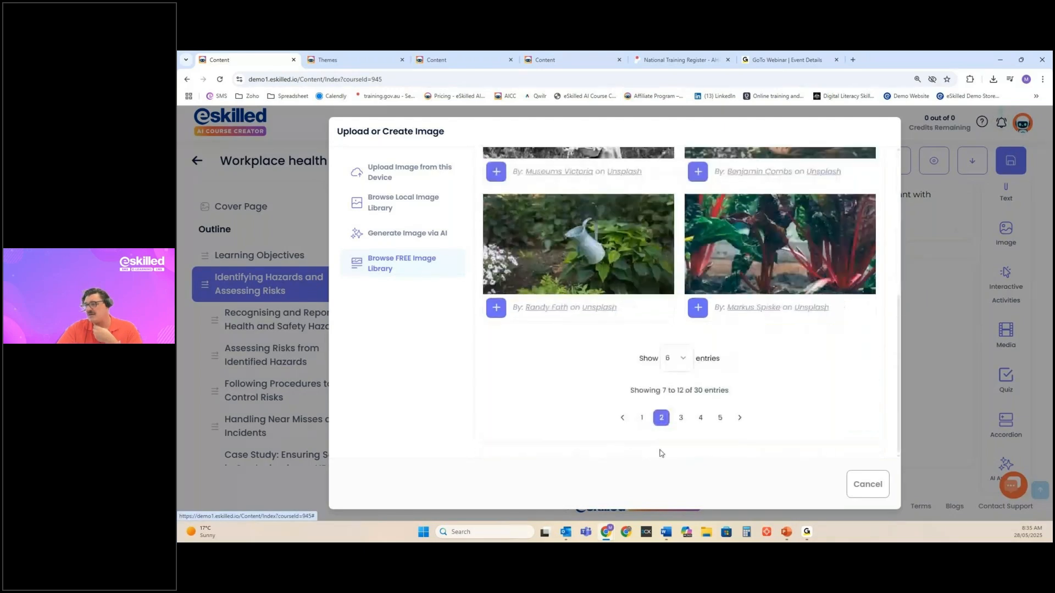
pyautogui.click(681, 418)
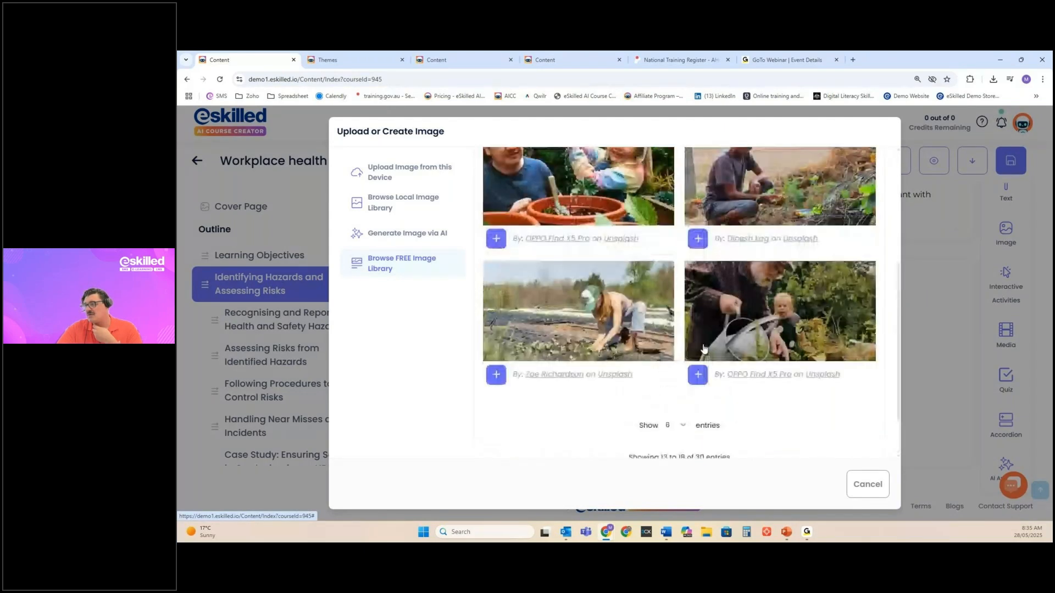
pyautogui.scroll(5, 680, 384)
# Change the image search phrase to "hazards when gardening" and search Unsplash with it
pyautogui.moveTo(680, 181); pyautogui.dragTo(593, 189)
pyautogui.press('BackSpace')
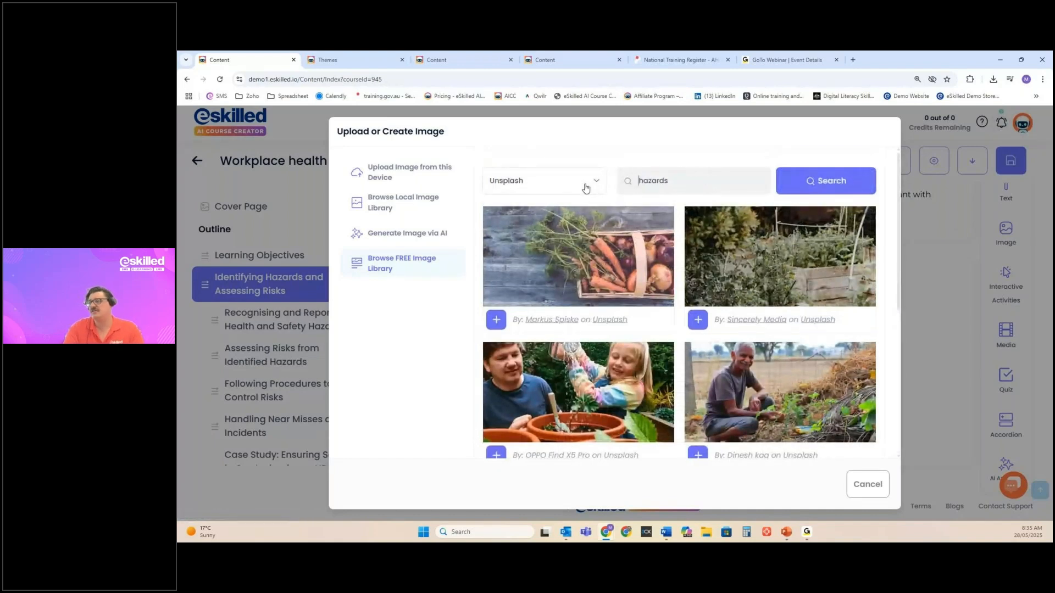
pyautogui.press('End')
pyautogui.write('when')
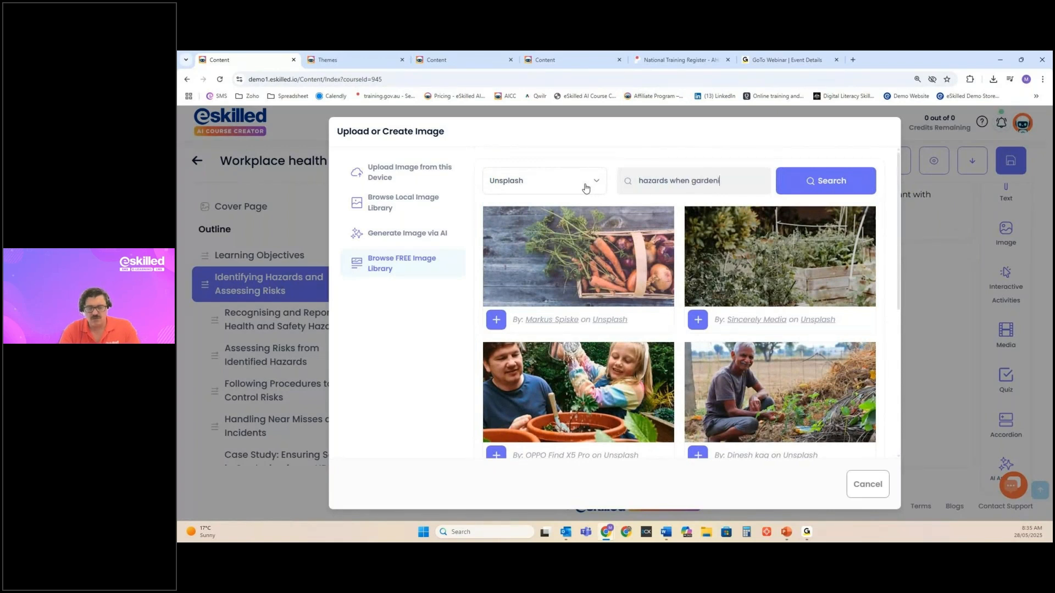
pyautogui.click(827, 175)
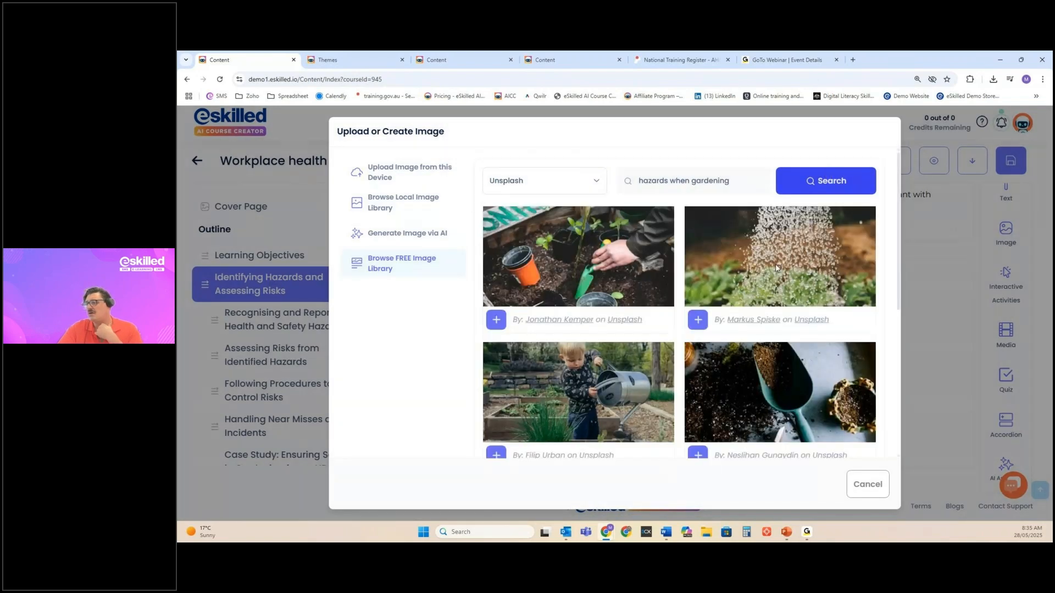
# Look through the second page of Unsplash results for an image suited to the hotspot activity
pyautogui.scroll(-5, 686, 330)
pyautogui.click(661, 418)
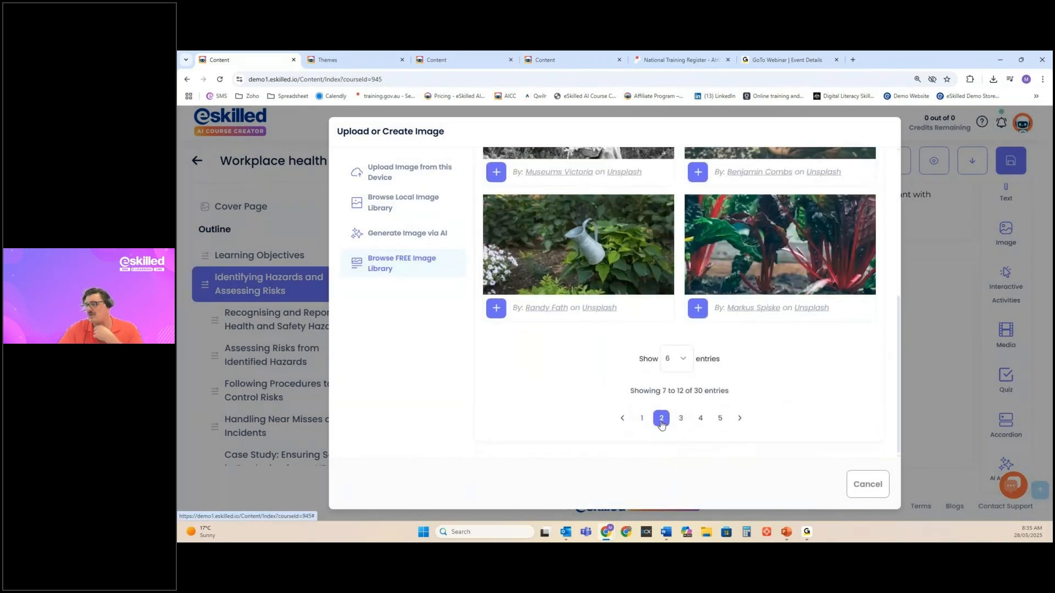
pyautogui.scroll(1, 684, 303)
pyautogui.scroll(3, 684, 303)
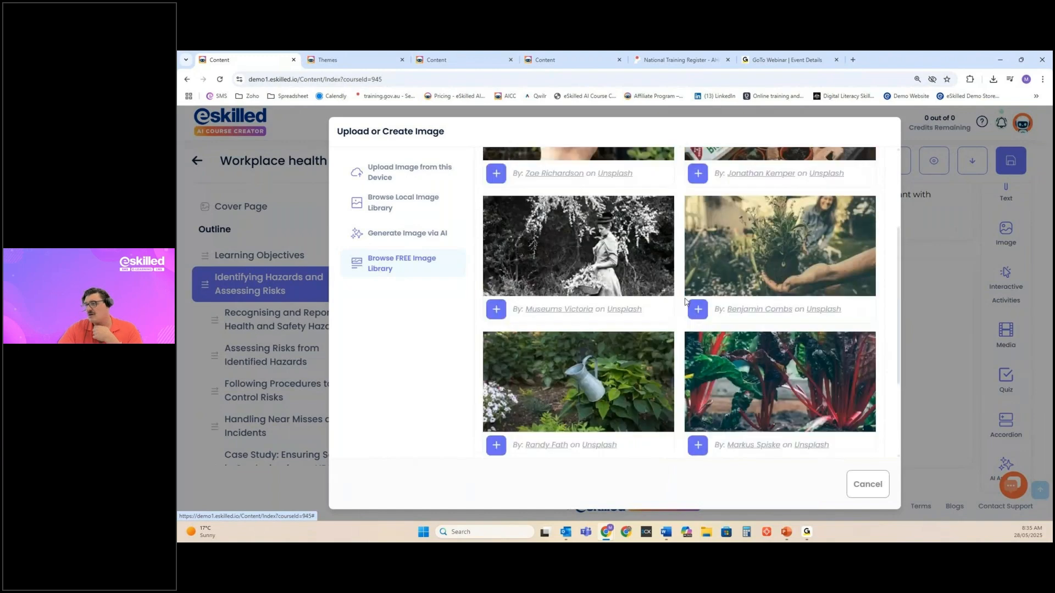
pyautogui.scroll(-2, 540, 381)
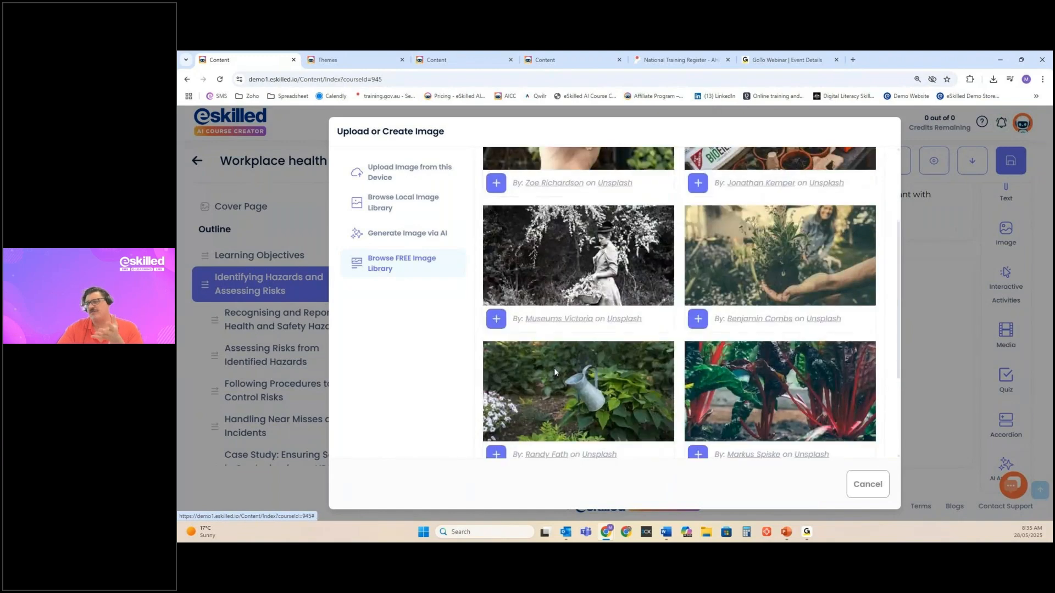
pyautogui.scroll(-1, 553, 367)
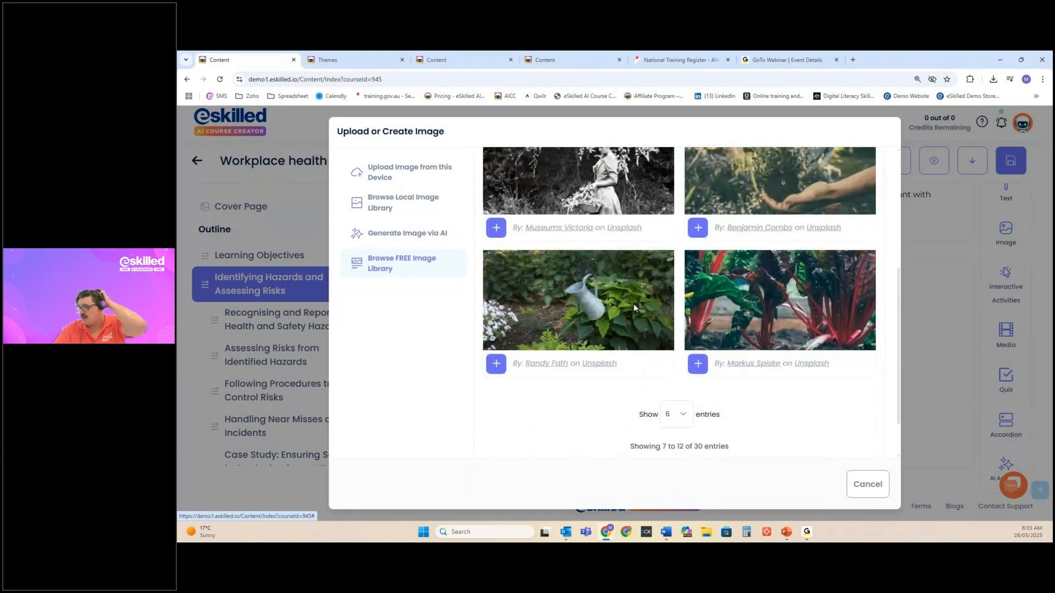
pyautogui.scroll(3, 634, 303)
pyautogui.scroll(-3, 519, 312)
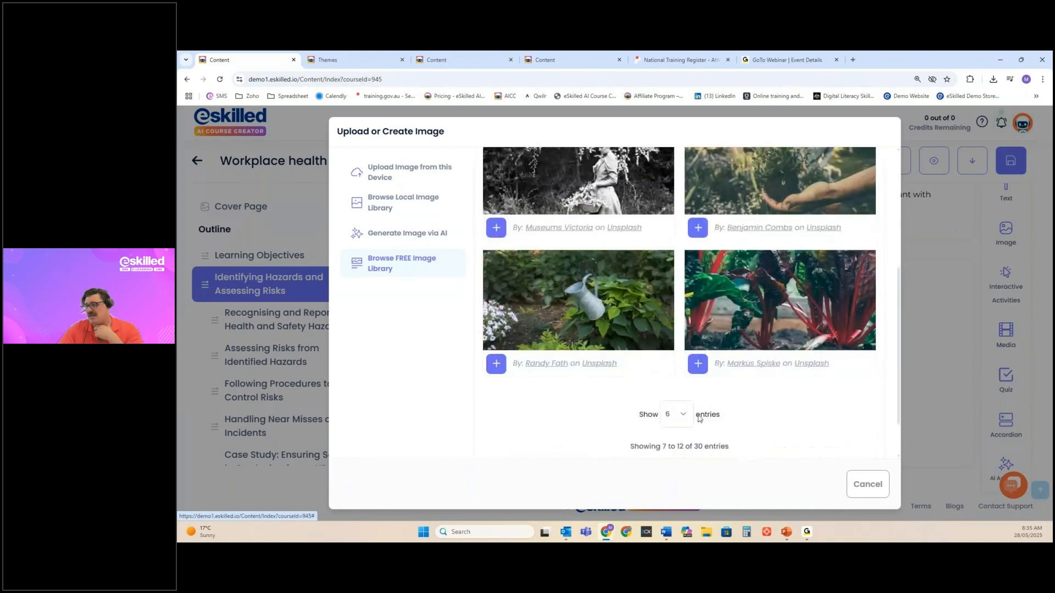
pyautogui.scroll(1, 648, 429)
pyautogui.scroll(-3, 648, 428)
# Return to the first page of results and insert the photo of seedlings in round pots into the Hotspot activity
pyautogui.click(635, 419)
pyautogui.scroll(3, 765, 433)
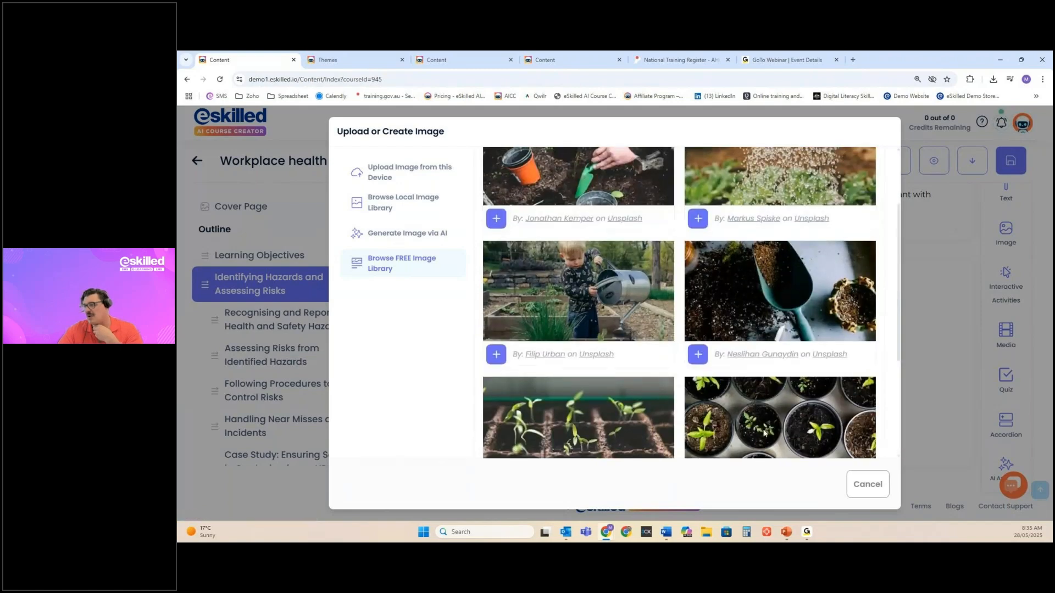
pyautogui.scroll(-2, 765, 433)
pyautogui.click(698, 400)
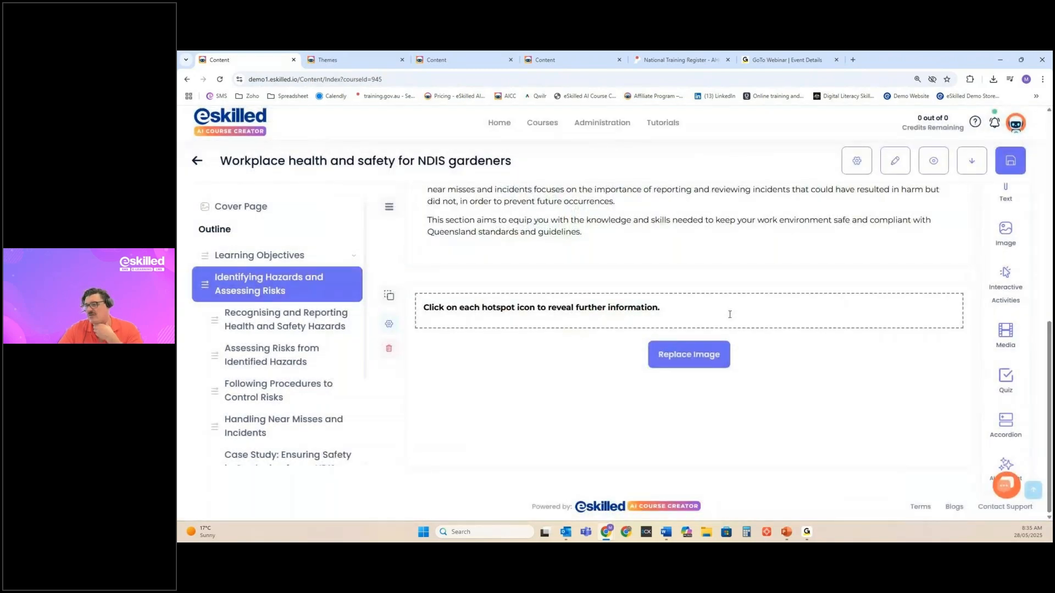
# Check the crop area of the potted seedlings image and accept it without constraining it to a square
pyautogui.scroll(-5, 731, 329)
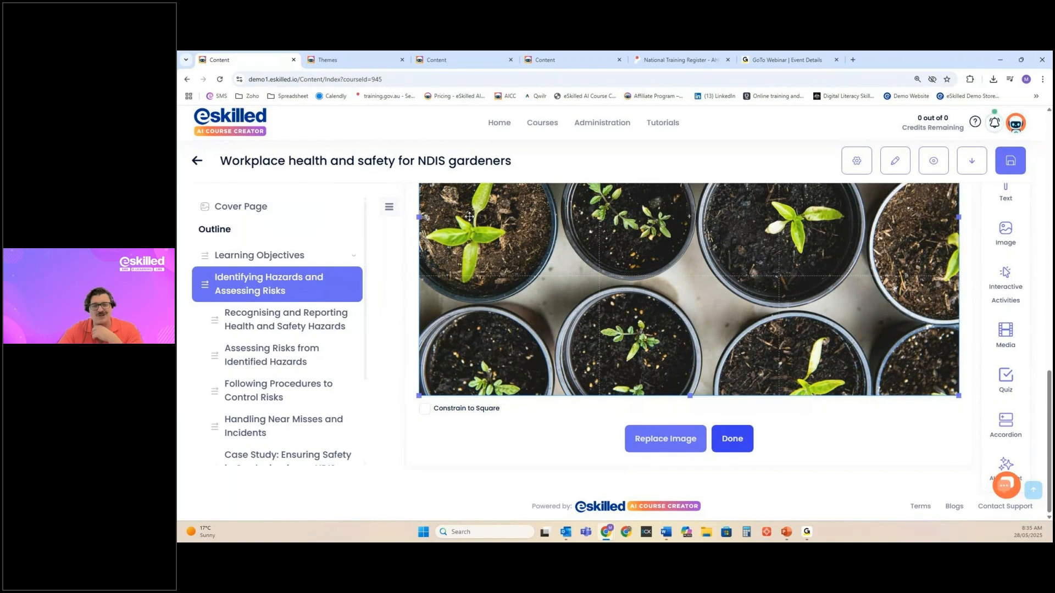
pyautogui.scroll(1, 622, 308)
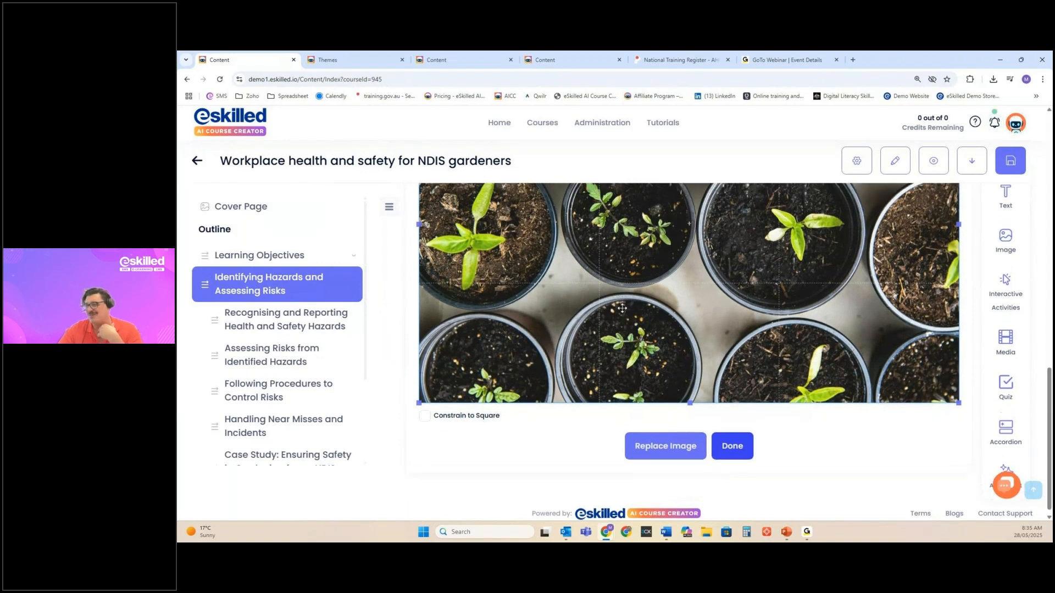
pyautogui.scroll(3, 622, 309)
pyautogui.scroll(-2, 622, 298)
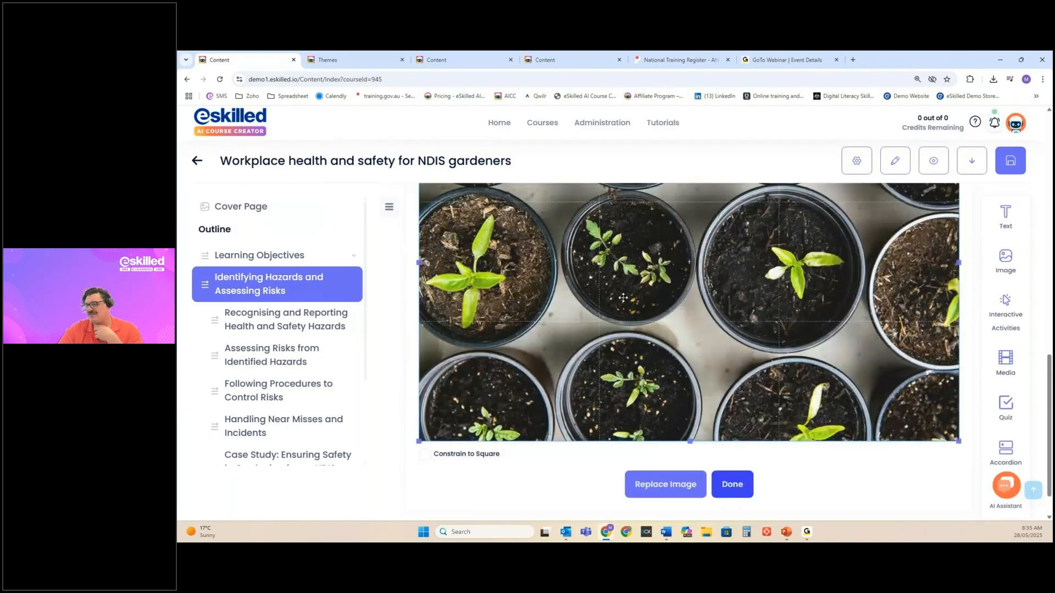
pyautogui.scroll(-2, 623, 298)
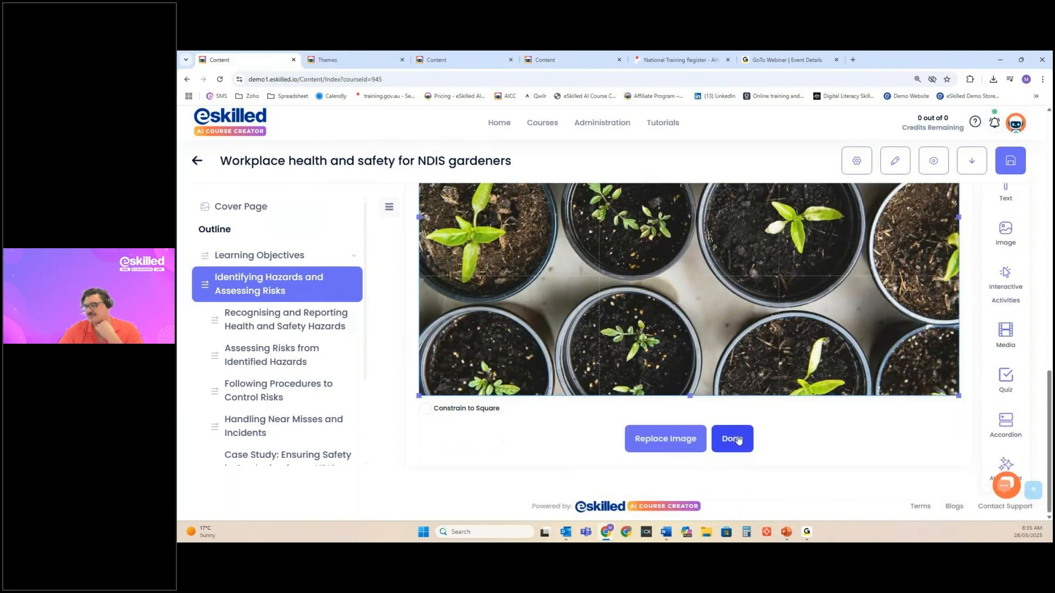
pyautogui.click(739, 440)
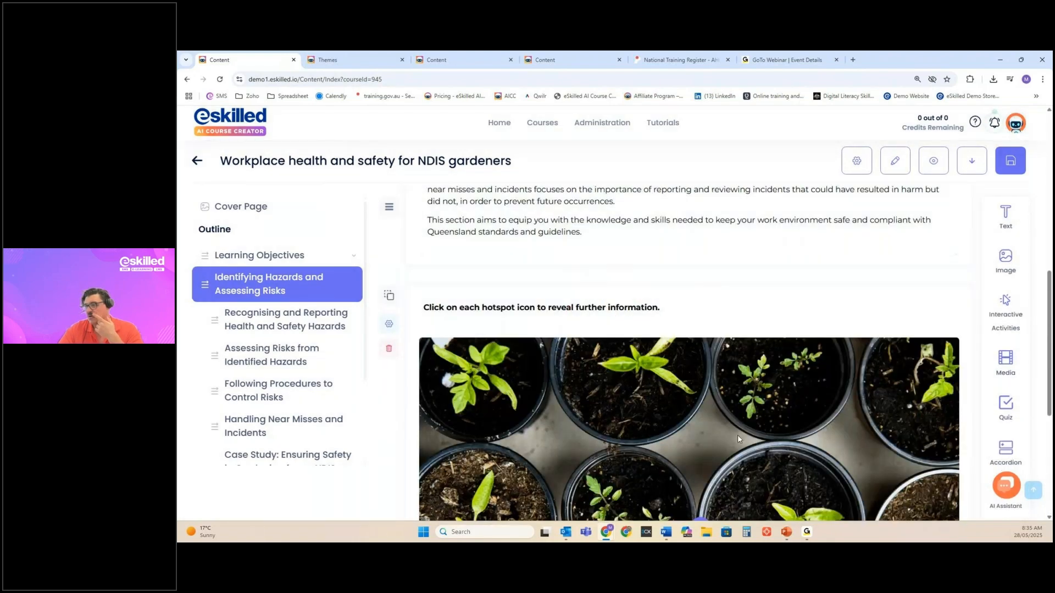
# Move hotspot A onto the seedling in the leftmost pot of the image
pyautogui.scroll(-4, 670, 374)
pyautogui.click(519, 242)
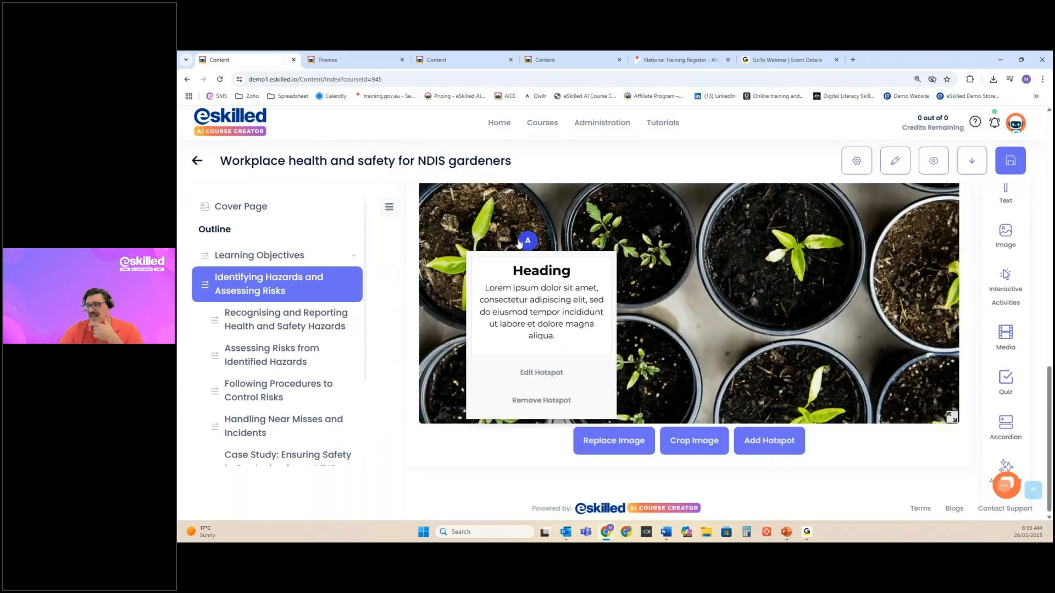
pyautogui.moveTo(519, 243); pyautogui.dragTo(477, 245)
# Edit hotspot A and set its icon to the black pointing hand from the default icons
pyautogui.click(493, 376)
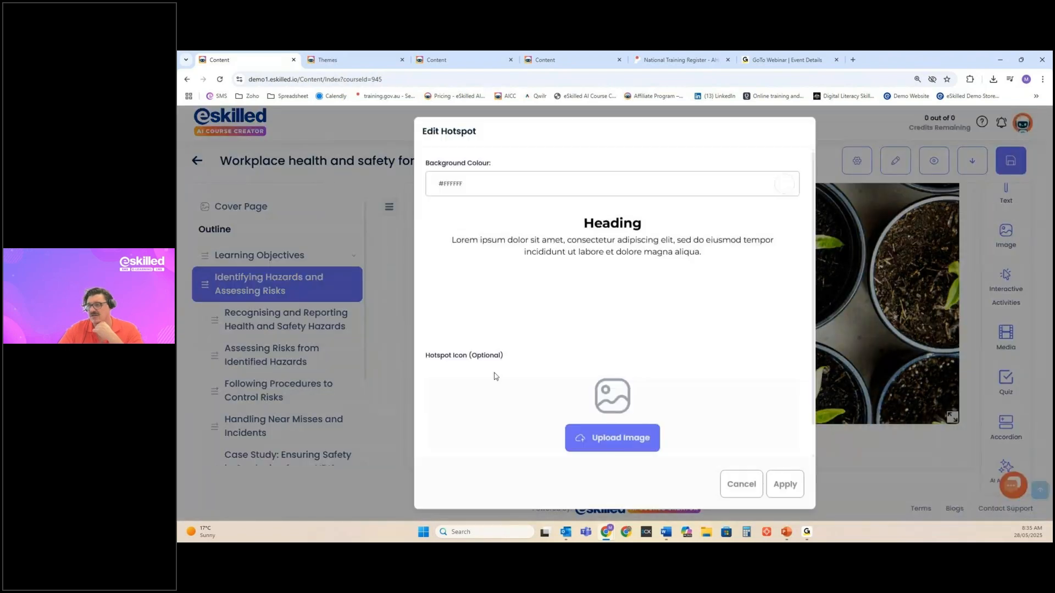
pyautogui.click(596, 435)
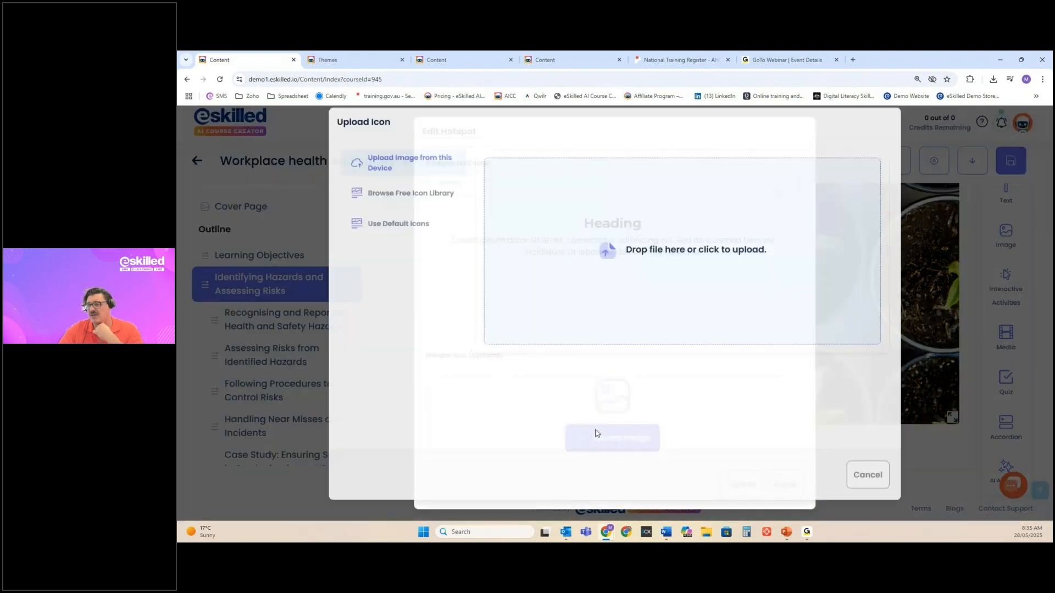
pyautogui.click(398, 234)
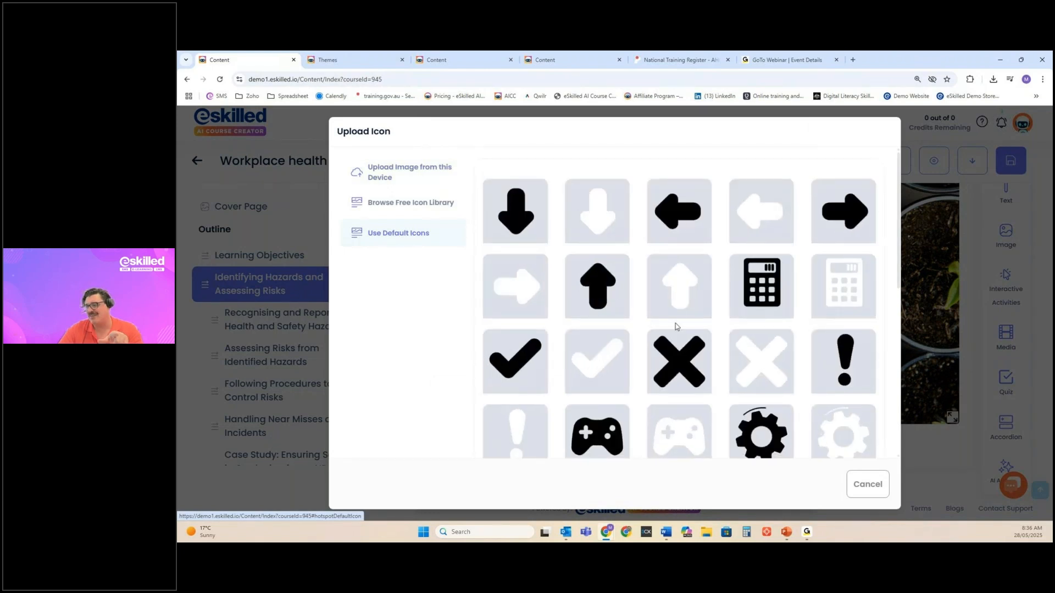
pyautogui.scroll(-3, 679, 335)
pyautogui.click(683, 376)
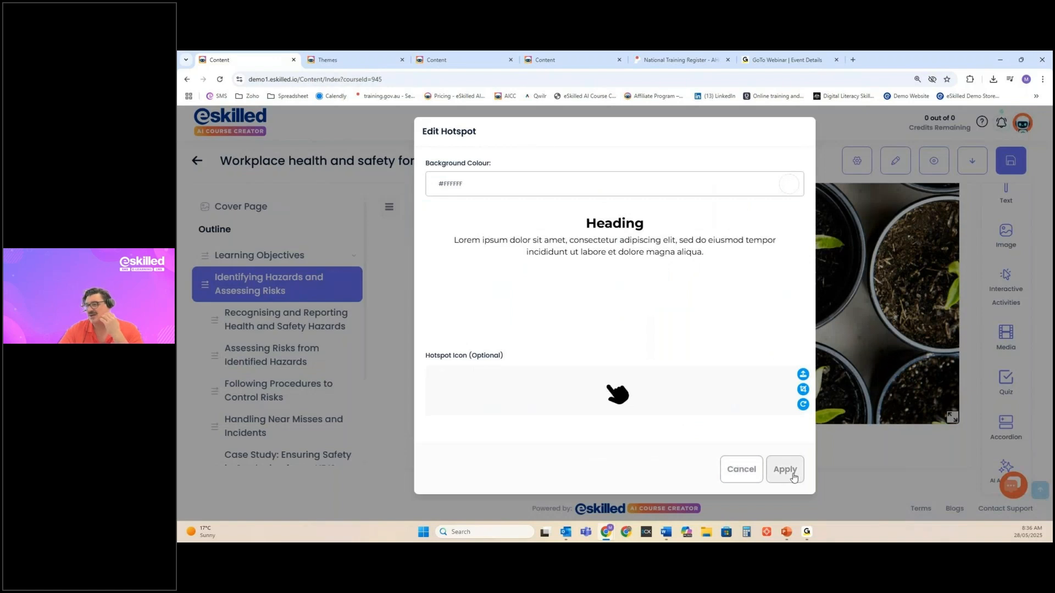
# Select all of hotspot A's placeholder heading and text, and apply the hotspot's edits with the pointing hand icon
pyautogui.click(551, 223)
pyautogui.hotkey('ctrl', 'a')
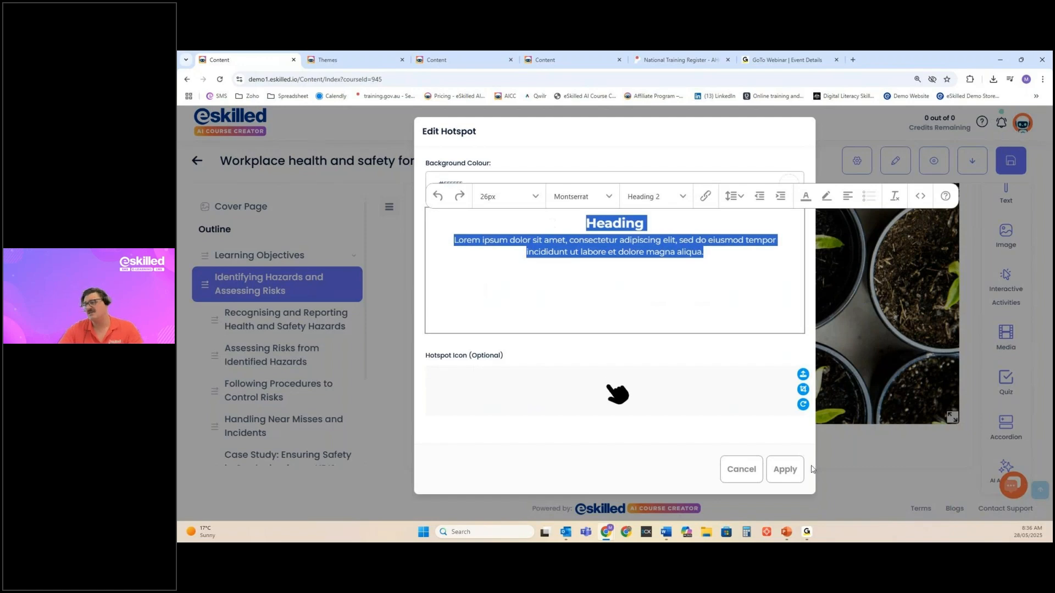
pyautogui.click(785, 470)
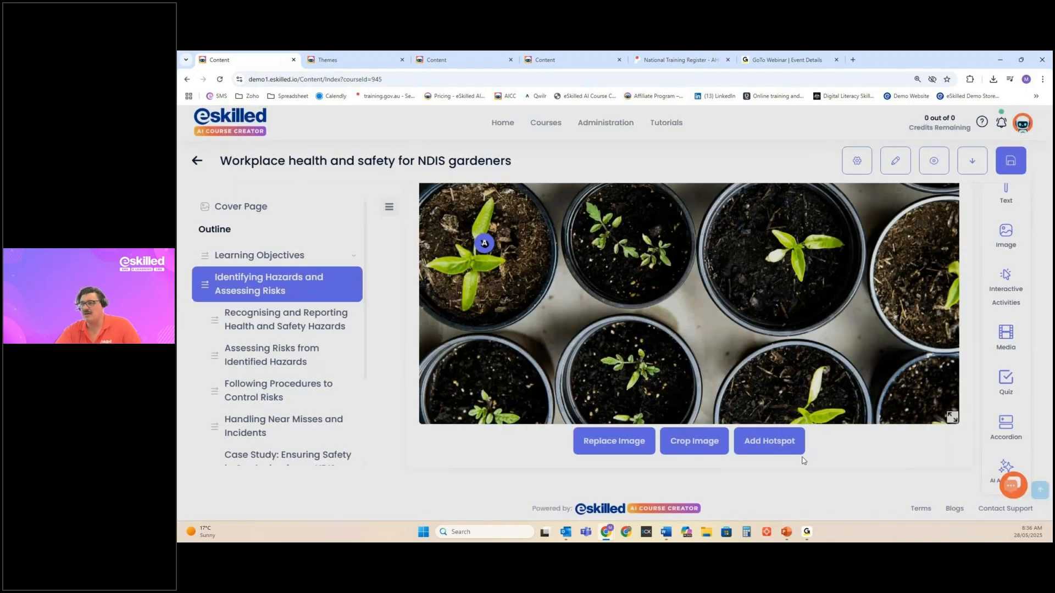
# Reopen hotspot A's settings to check its text and icon, cancel the dialog, and view its pop-up on the image
pyautogui.click(499, 241)
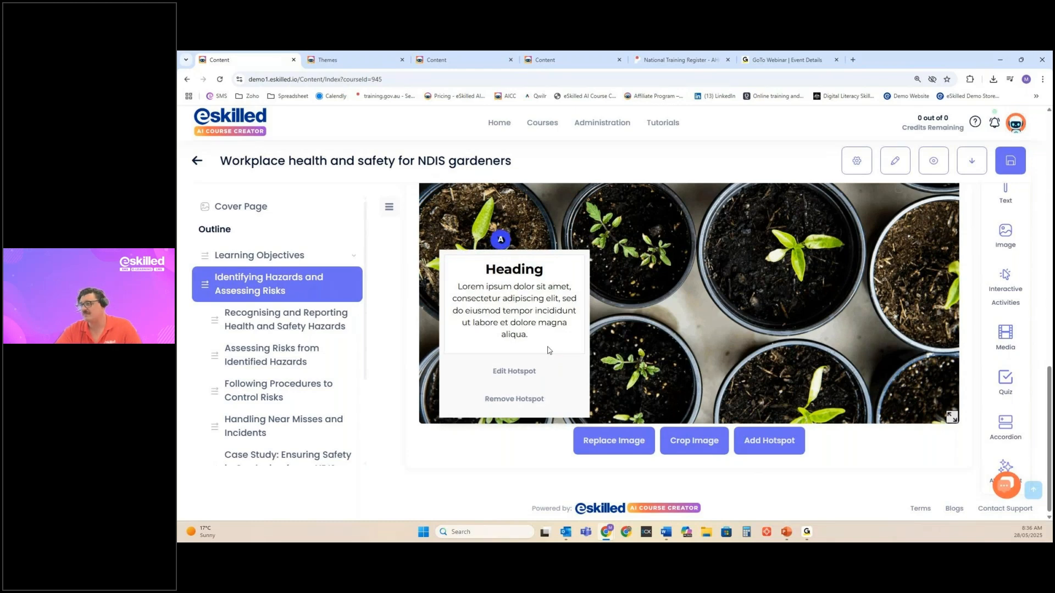
pyautogui.click(514, 373)
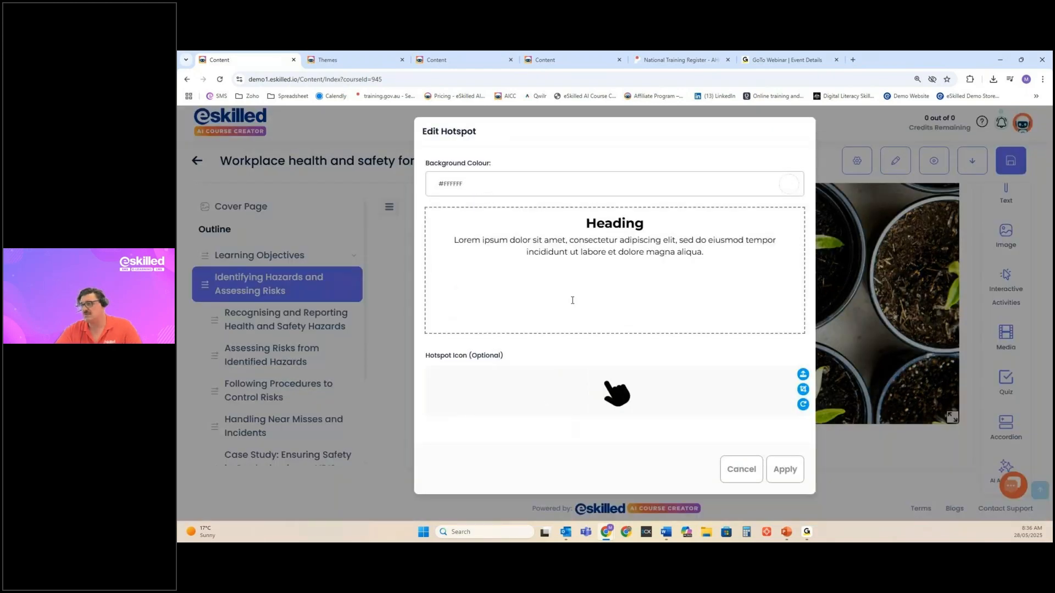
pyautogui.click(741, 469)
pyautogui.click(501, 240)
pyautogui.click(501, 240)
pyautogui.click(500, 240)
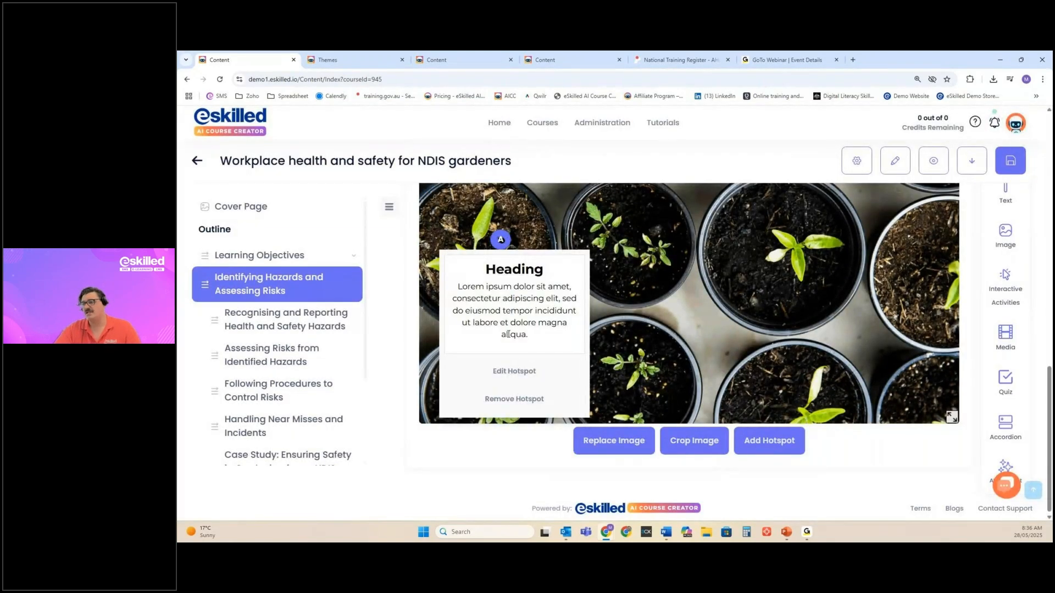
# Add a second hotspot and place it on the seedlings in the pot beside hotspot A's
pyautogui.click(783, 441)
pyautogui.moveTo(700, 254); pyautogui.dragTo(614, 228)
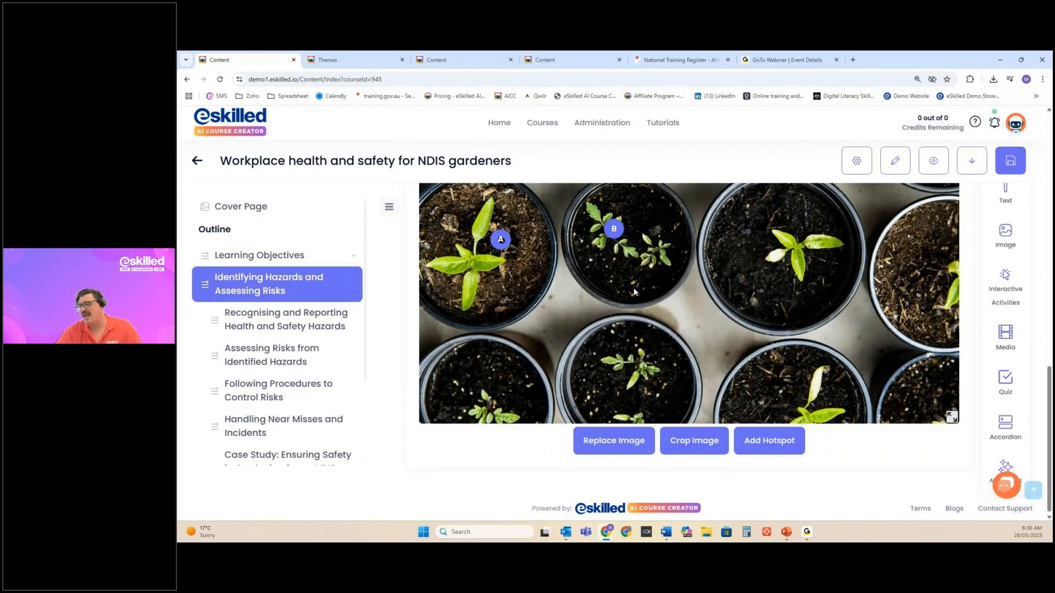
pyautogui.scroll(1, 839, 322)
pyautogui.scroll(4, 736, 295)
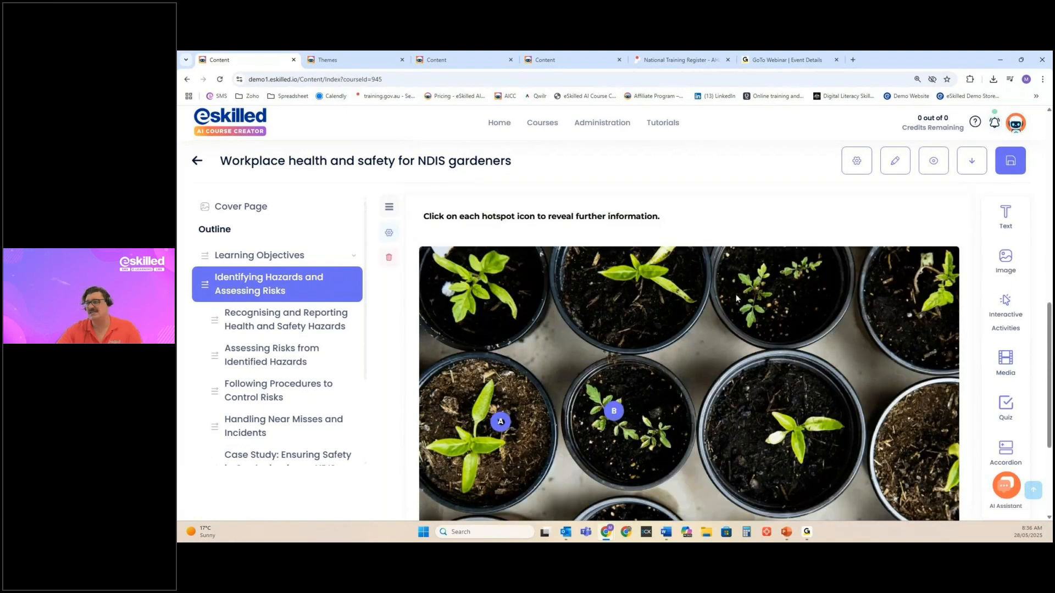
pyautogui.scroll(-4, 596, 271)
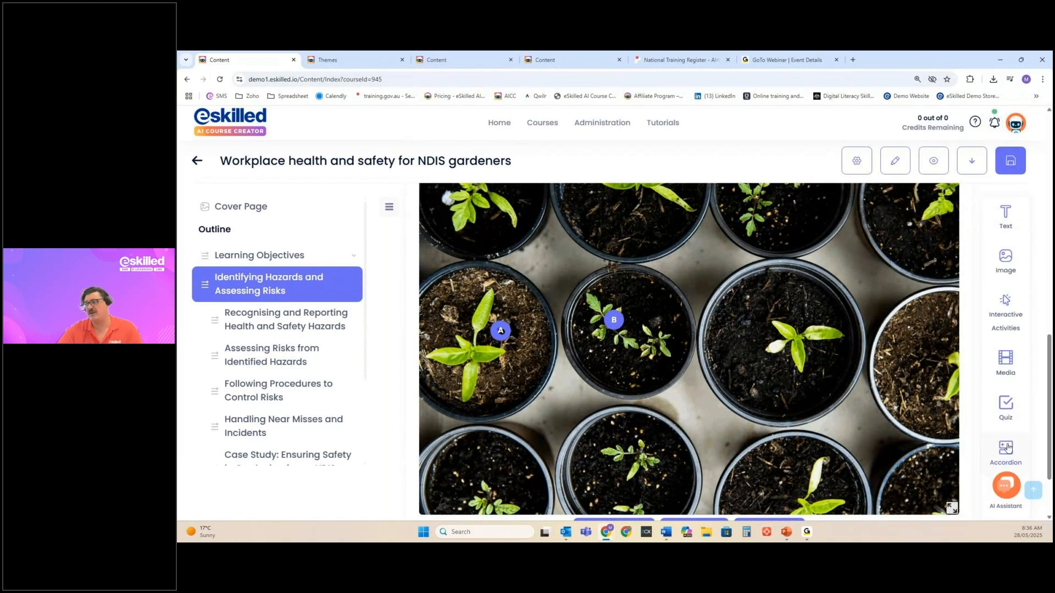
# Switch to the existing NDIS gardeners course with the Understanding Health and Safety Fundamentals chapter, preview it and start the course
pyautogui.click(379, 60)
pyautogui.click(467, 60)
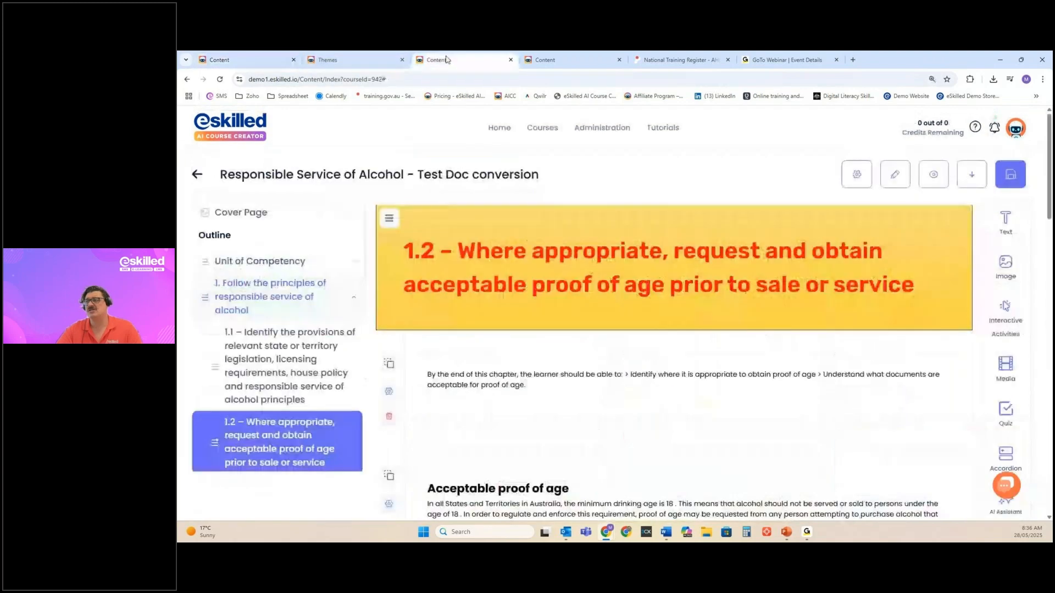
pyautogui.click(553, 60)
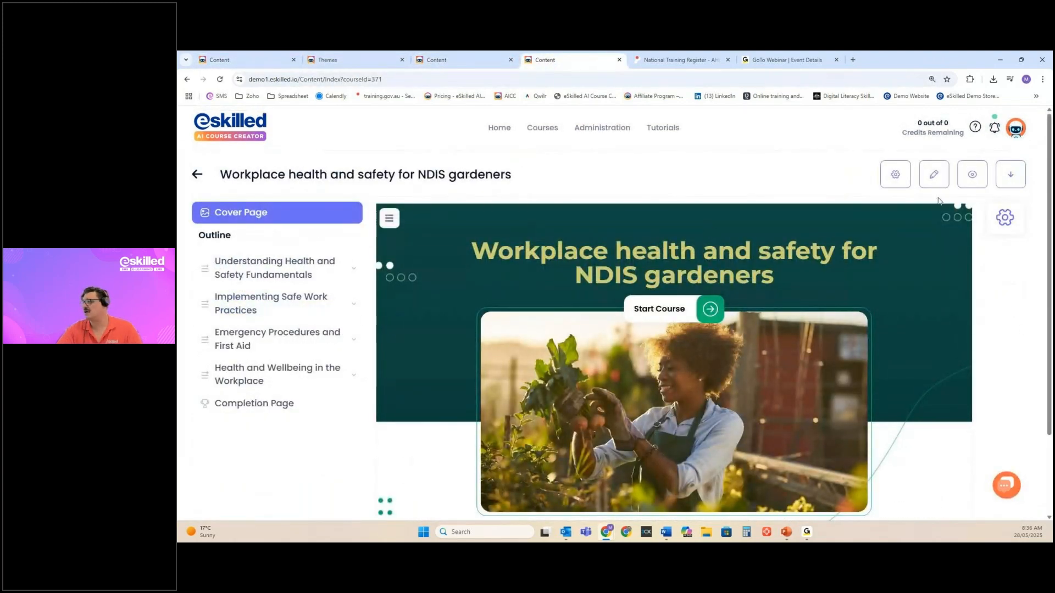
pyautogui.click(972, 175)
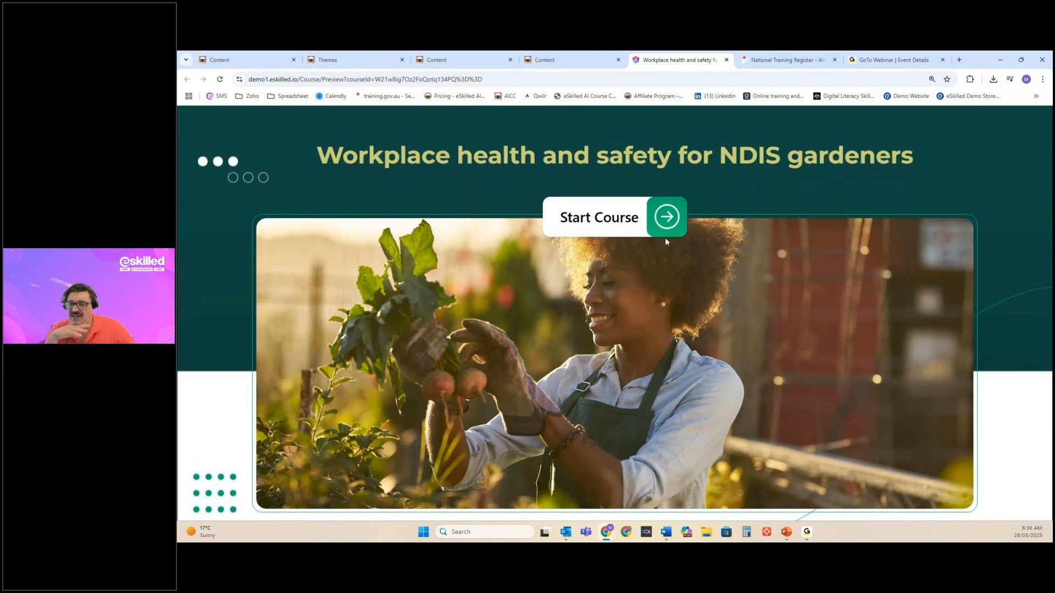
pyautogui.click(656, 209)
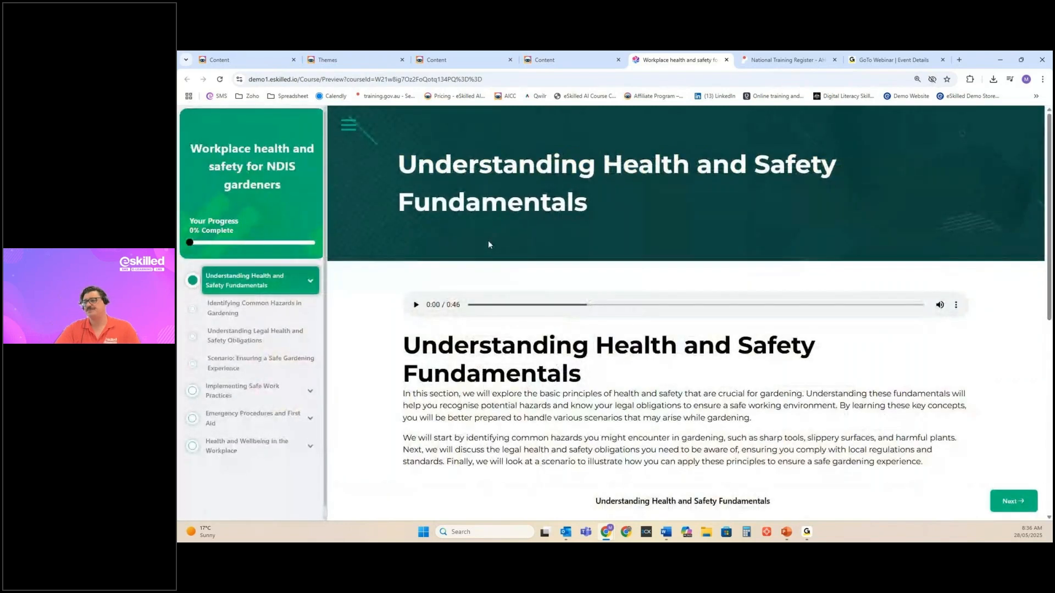
# View the Identifying Common Hazards in Gardening page and open hotspots A and C on its seedlings image
pyautogui.click(270, 301)
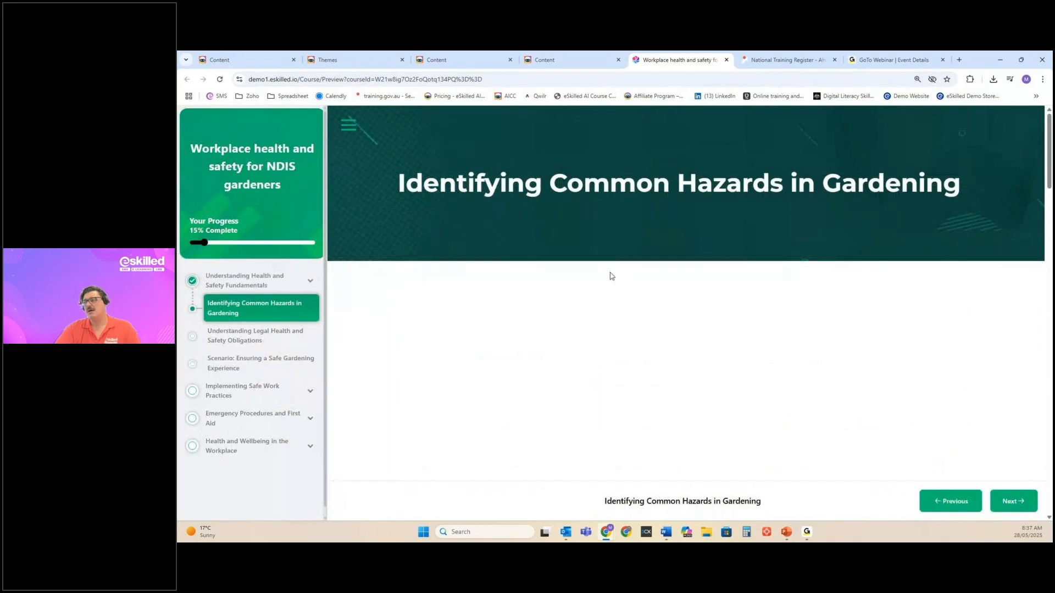
pyautogui.scroll(-3, 607, 263)
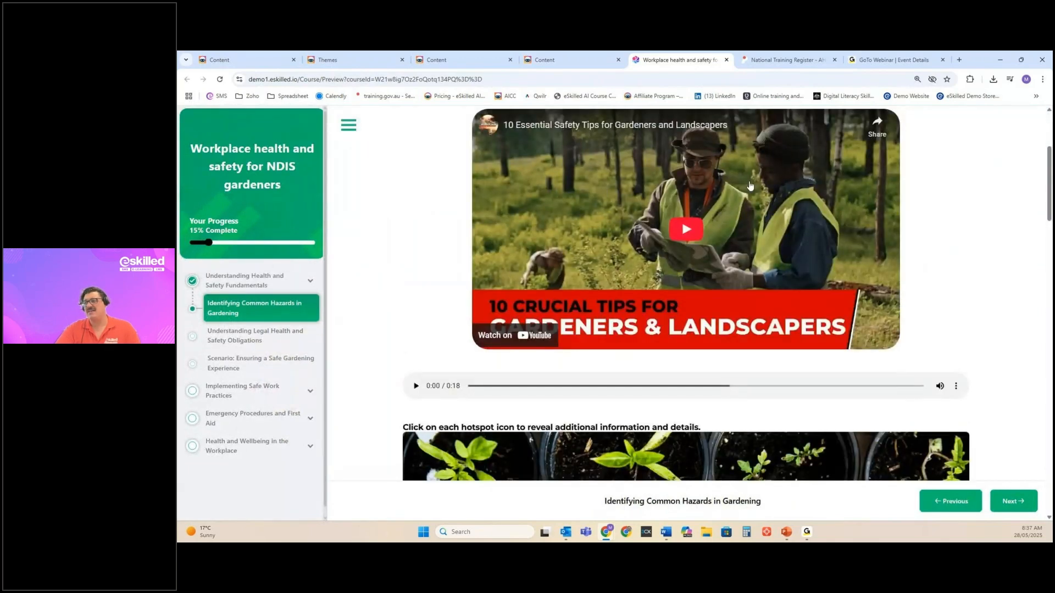
pyautogui.scroll(-3, 532, 337)
pyautogui.click(466, 379)
pyautogui.scroll(-2, 741, 258)
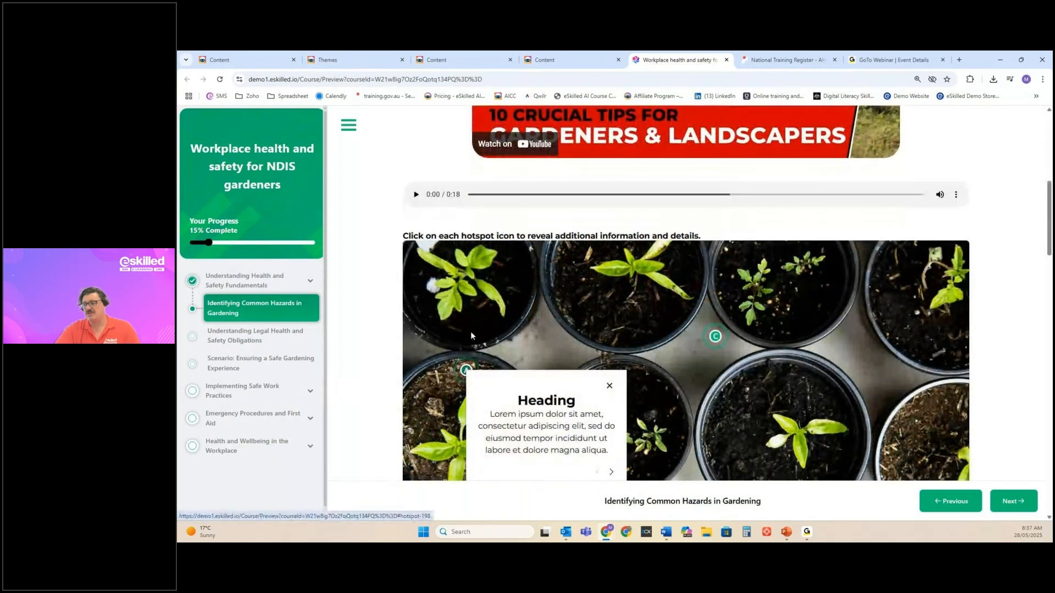
pyautogui.click(715, 209)
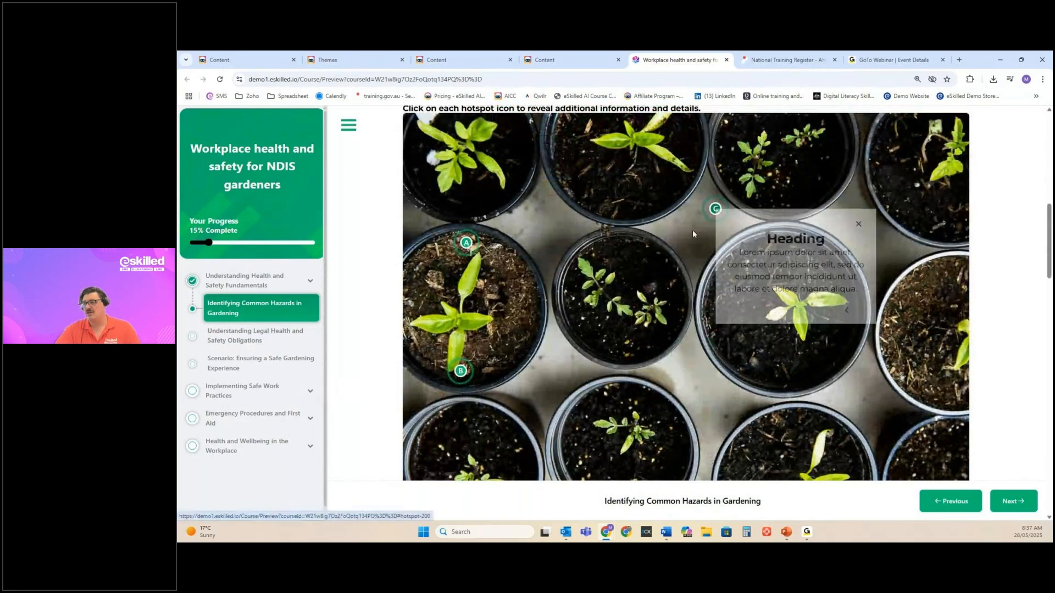
# Expand the Sharp Tools accordion item and look through the rest of the hazards page down to its quiz
pyautogui.scroll(-3, 487, 346)
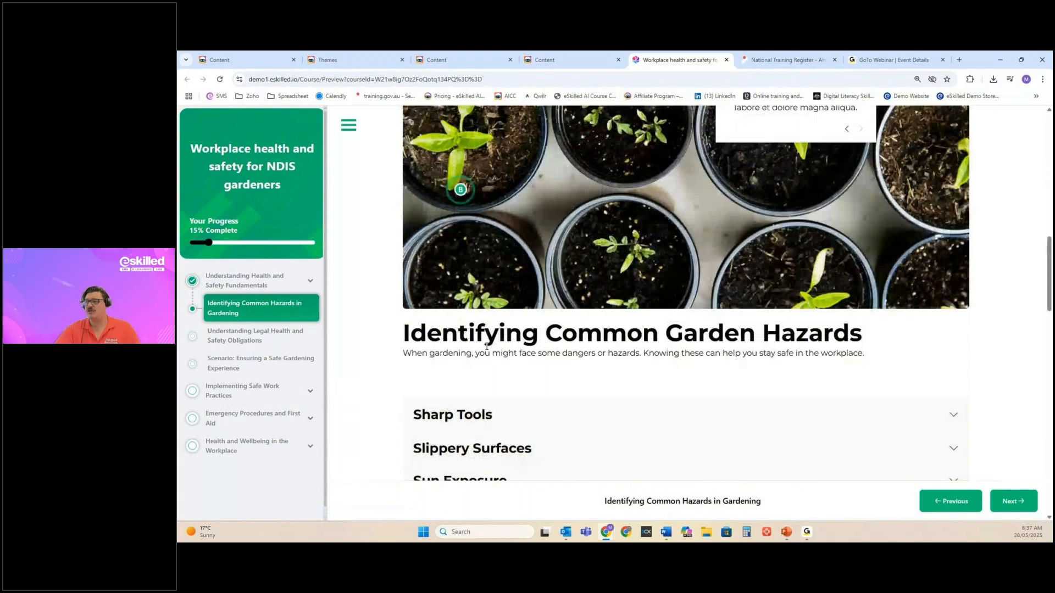
pyautogui.scroll(-5, 488, 308)
pyautogui.click(507, 142)
pyautogui.scroll(-10, 508, 144)
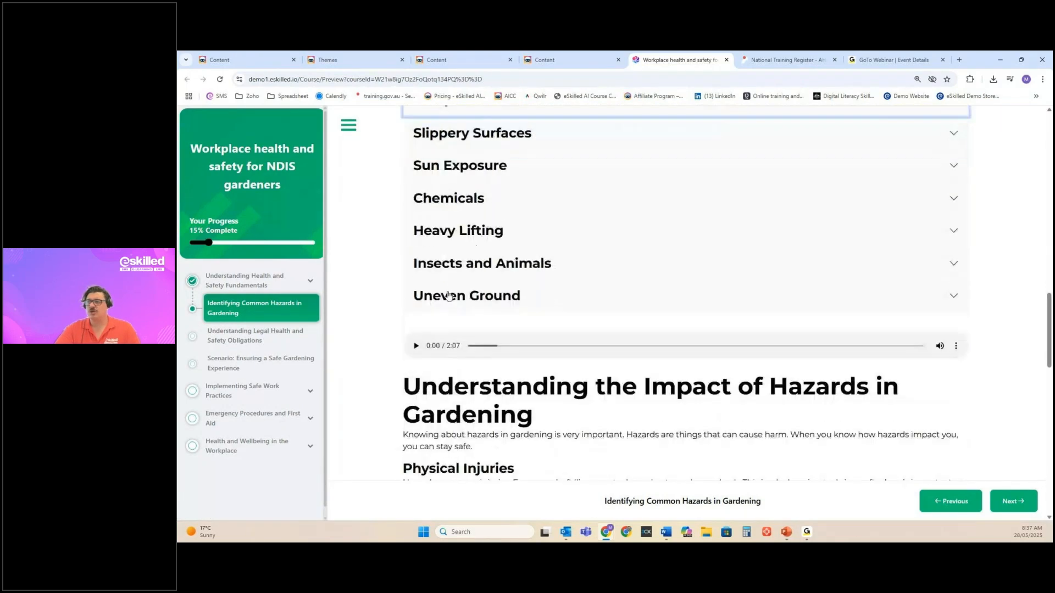
pyautogui.scroll(-6, 470, 309)
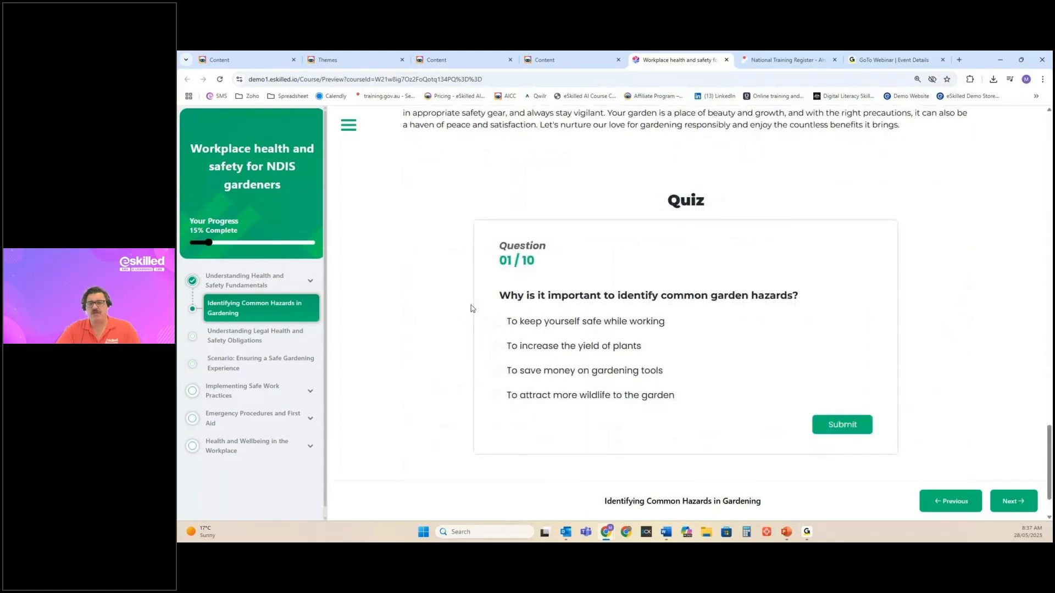
# Review the Understanding Legal Health and Safety Obligations page, flipping the Use Tools Safely card and checking the quiz below
pyautogui.click(222, 342)
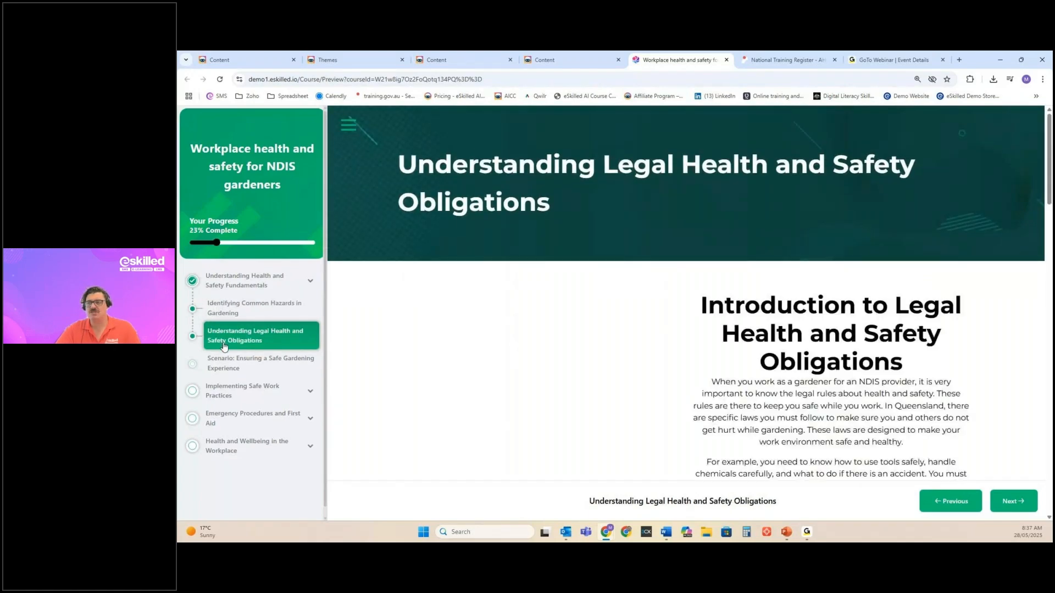
pyautogui.scroll(-12, 689, 270)
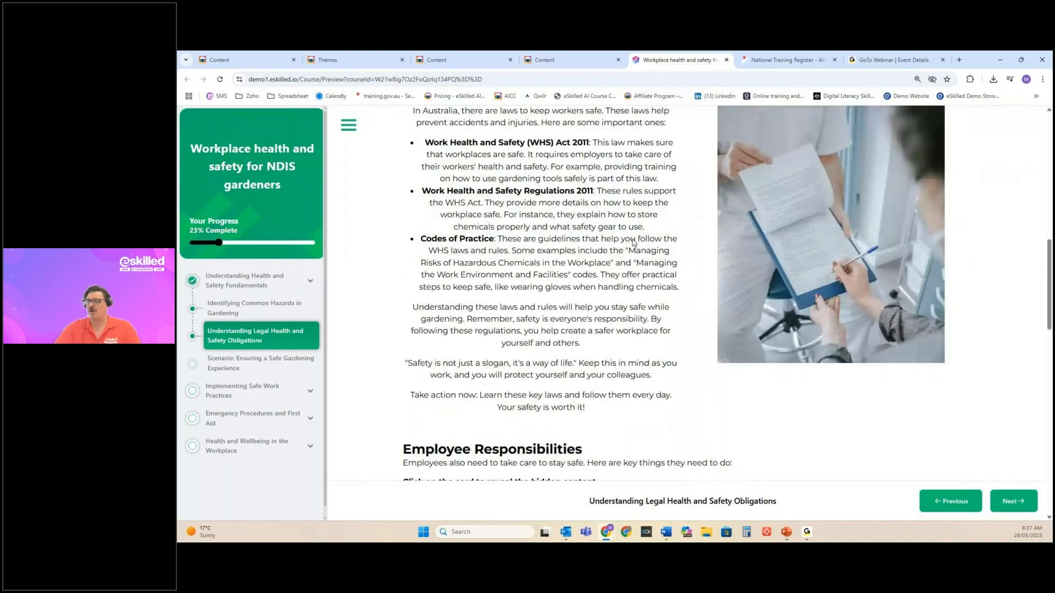
pyautogui.scroll(-9, 639, 243)
pyautogui.scroll(4, 577, 280)
pyautogui.click(558, 285)
pyautogui.click(558, 285)
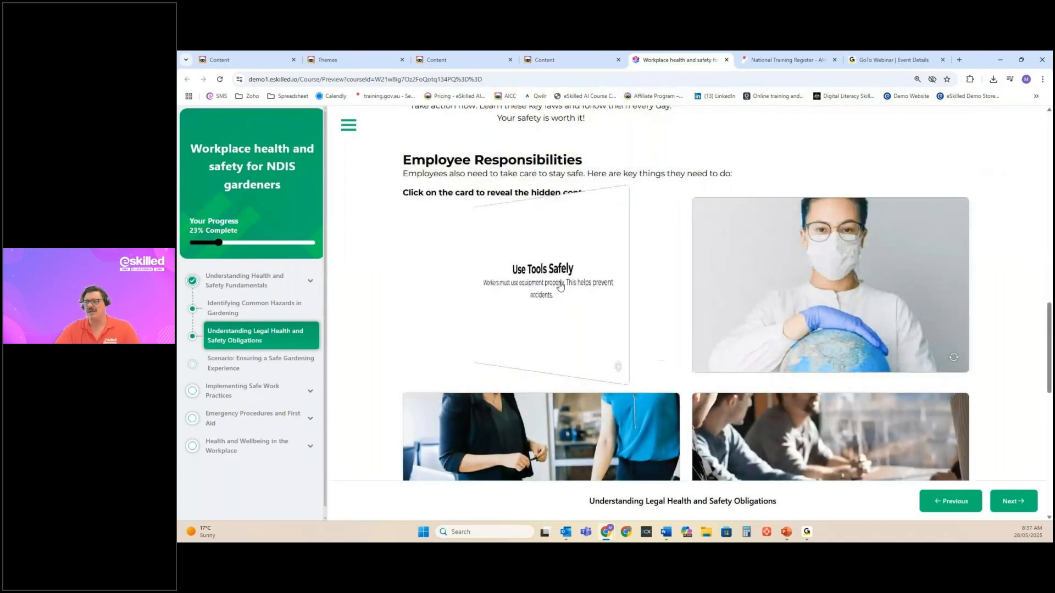
pyautogui.scroll(-6, 807, 278)
pyautogui.scroll(-5, 808, 277)
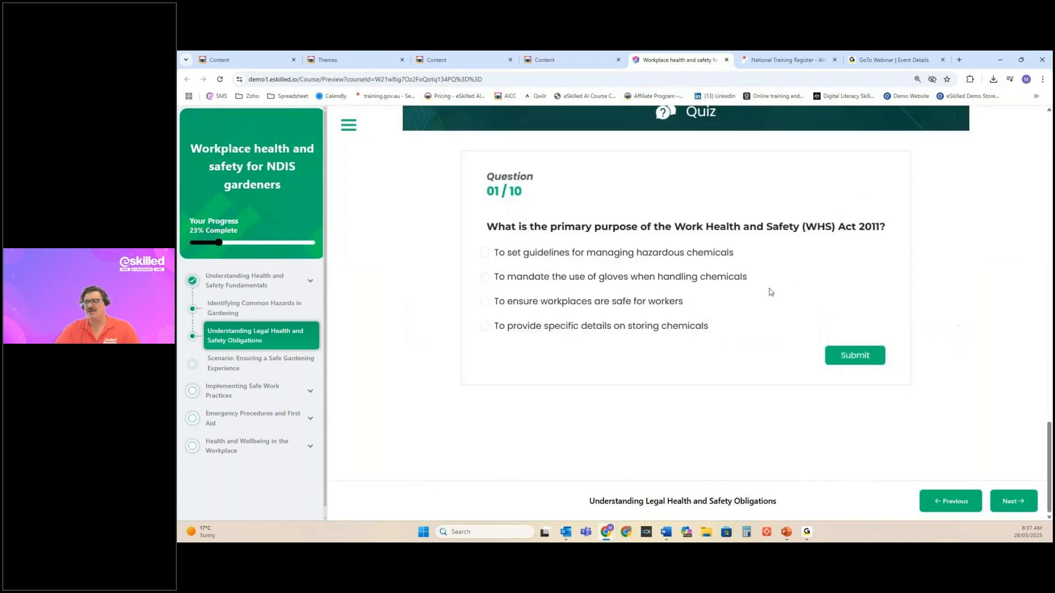
# Look through the Ensuring a Safe Gardening Experience scenario and the Implementing Safe Work Practices page with its hotspot image
pyautogui.click(259, 363)
pyautogui.scroll(-15, 506, 266)
pyautogui.scroll(-5, 506, 267)
pyautogui.scroll(-5, 661, 236)
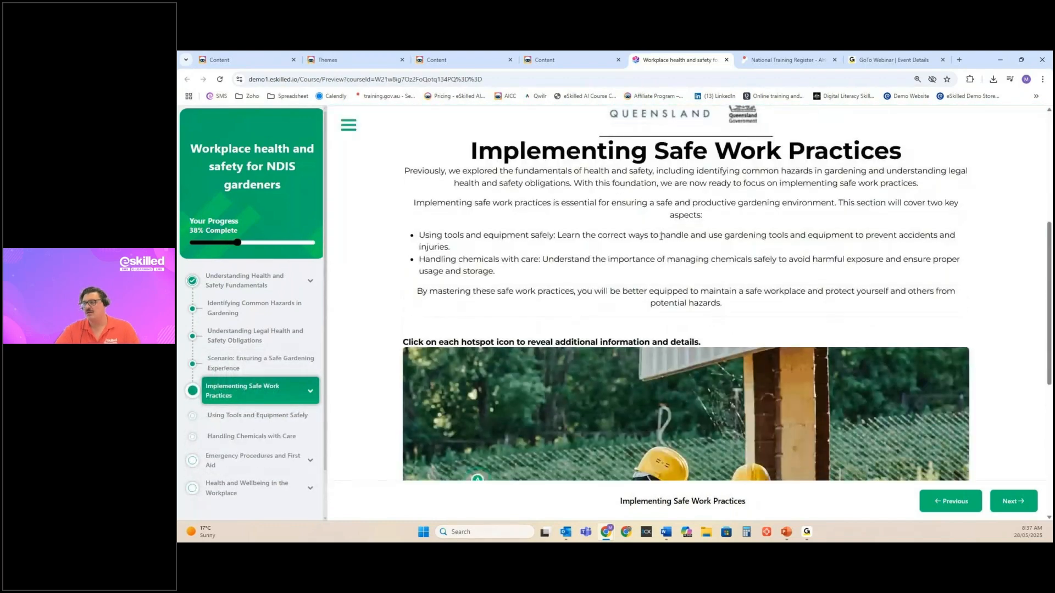
pyautogui.scroll(-5, 661, 236)
pyautogui.scroll(-1, 584, 254)
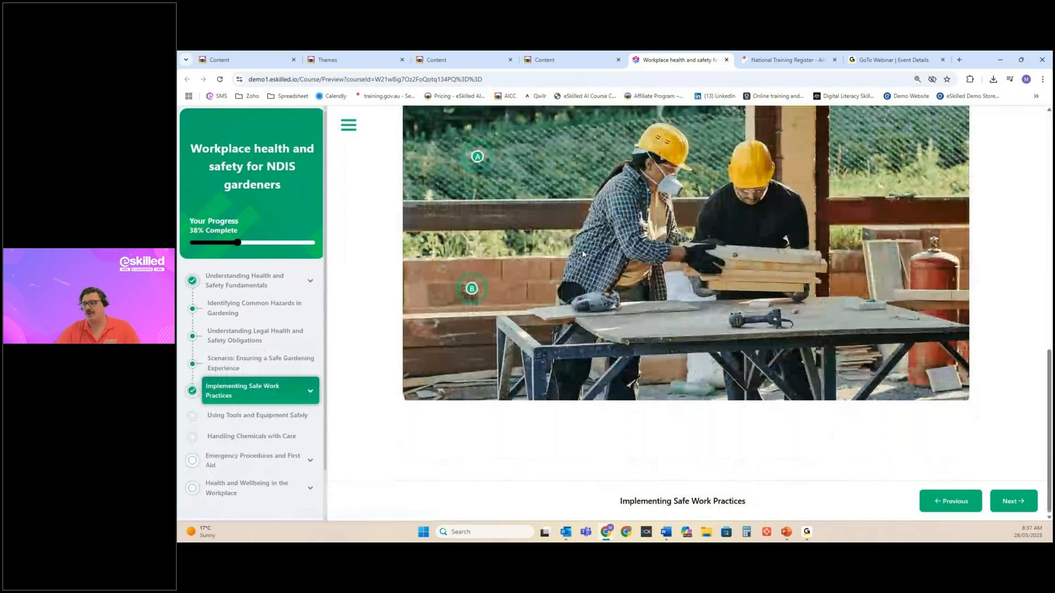
# Open the Using Tools and Equipment Safely page, answer True to quiz question 1, submit it and continue to question 2
pyautogui.click(242, 416)
pyautogui.scroll(-5, 697, 203)
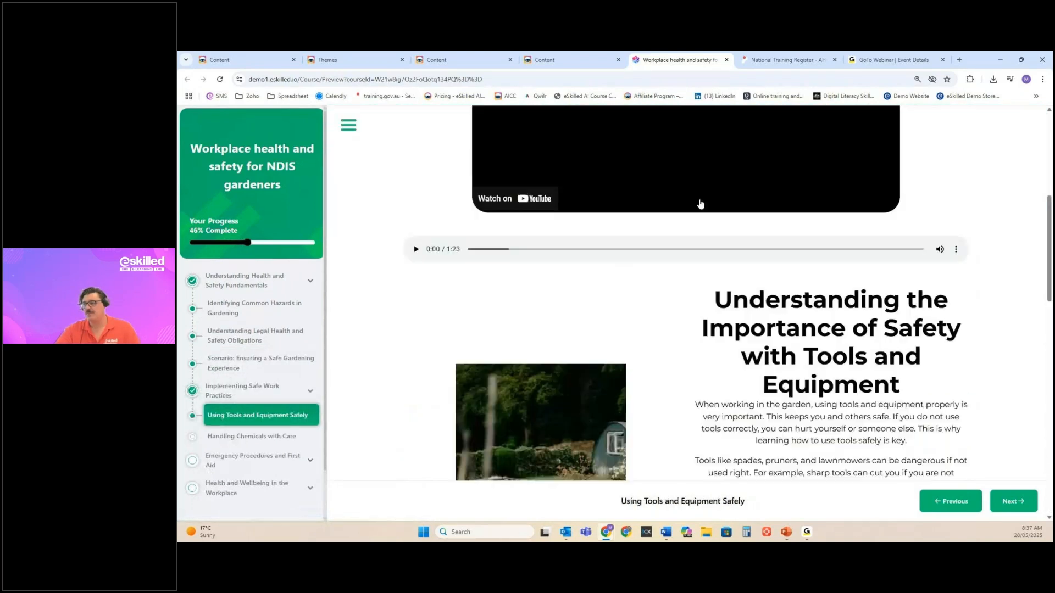
pyautogui.scroll(-15, 700, 204)
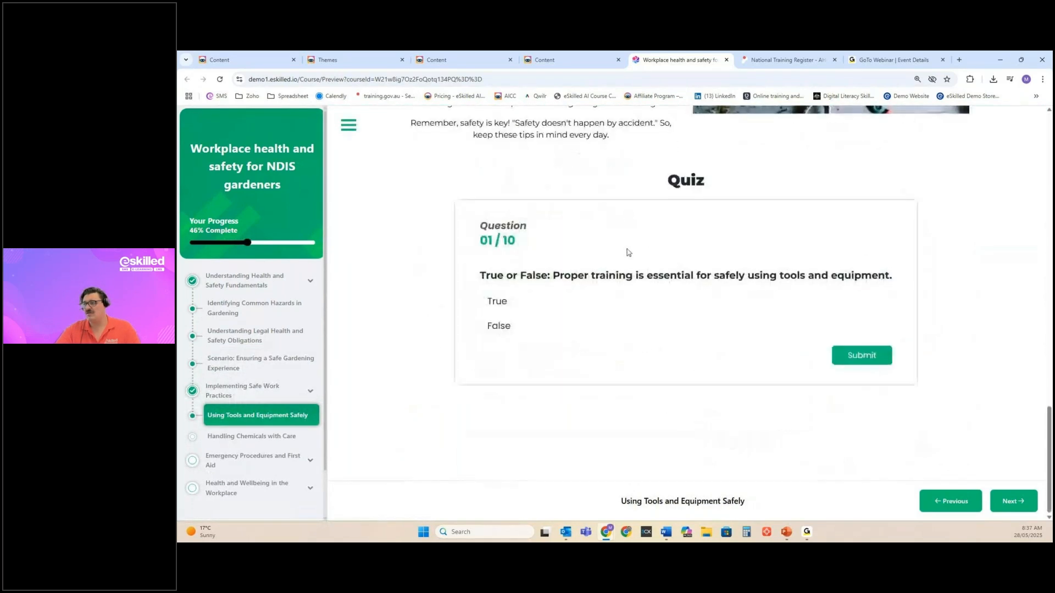
pyautogui.click(862, 355)
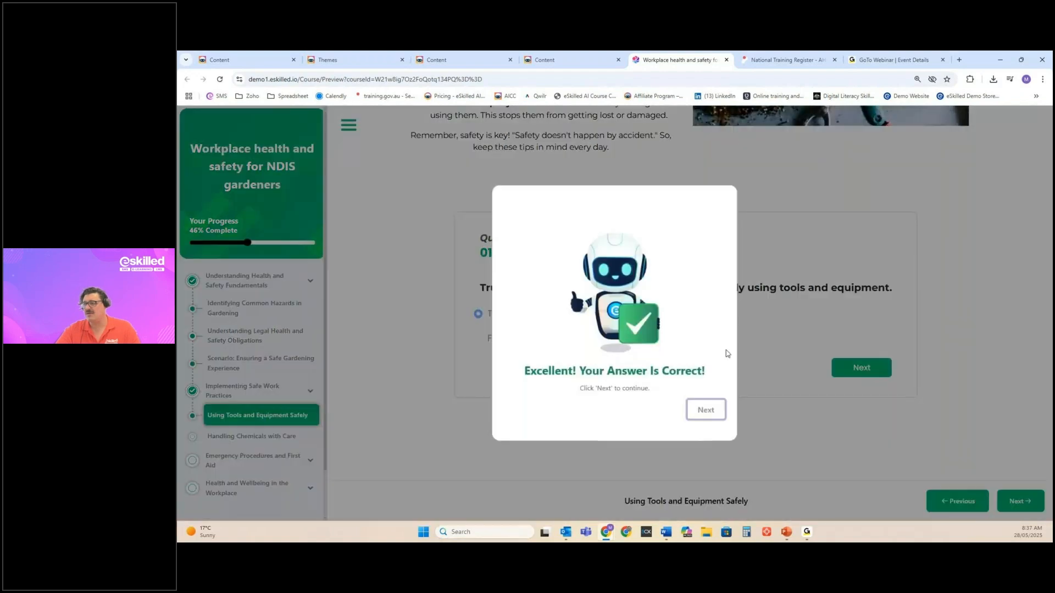
pyautogui.click(708, 415)
# Submit "Only following safety rules when supervisors are present" for question 2, dismiss the feedback for a retry, and review the page content above
pyautogui.click(518, 317)
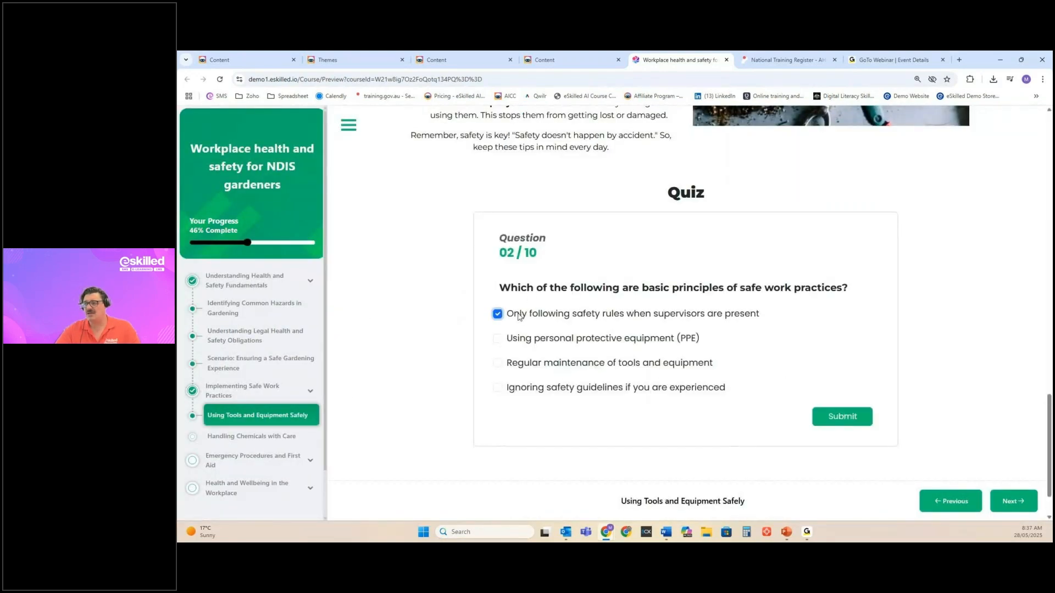
pyautogui.click(842, 416)
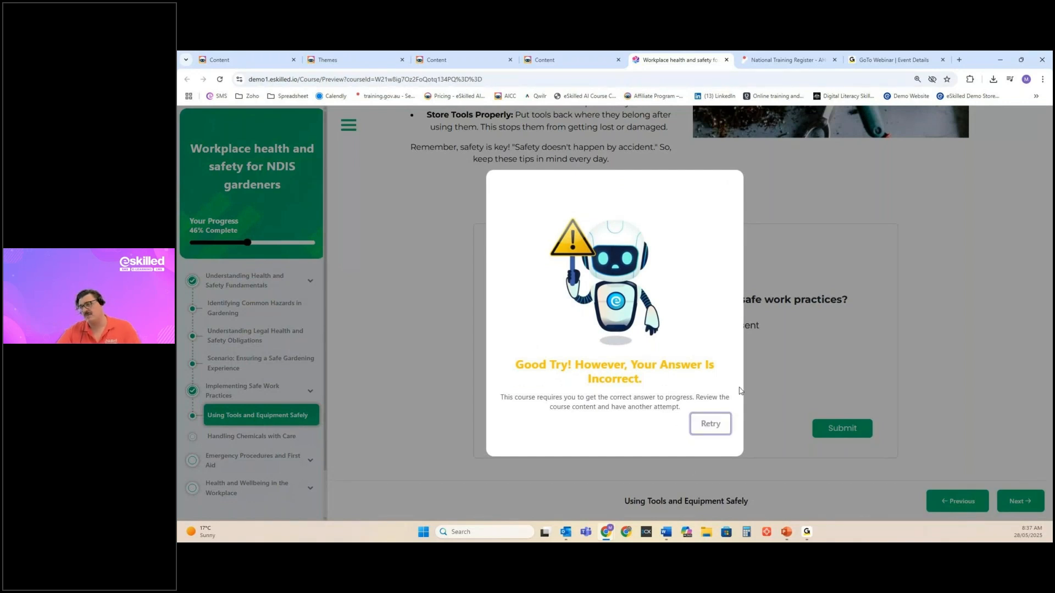
pyautogui.click(713, 428)
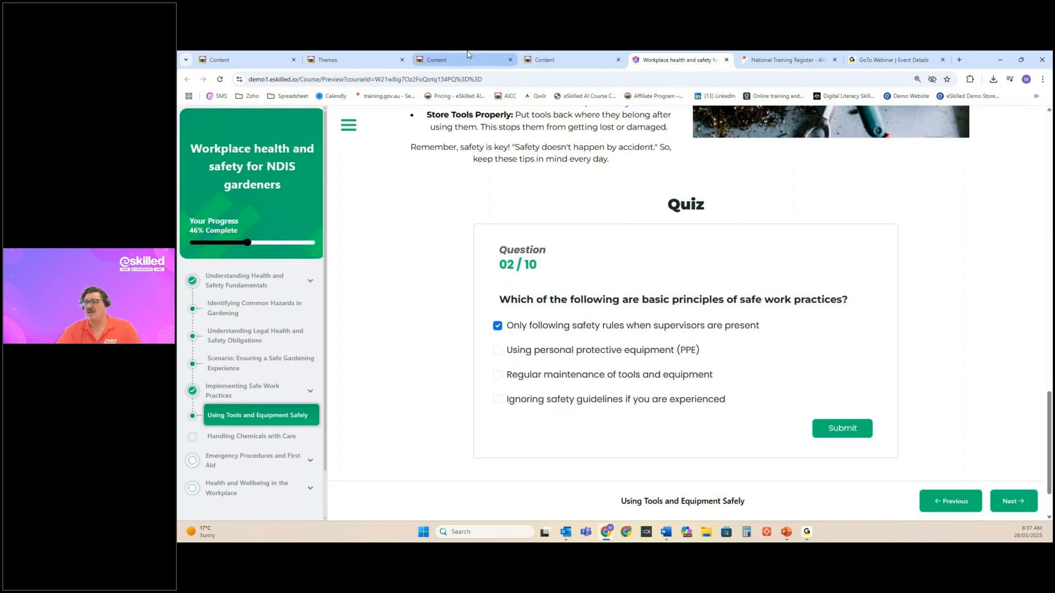
pyautogui.scroll(7, 566, 236)
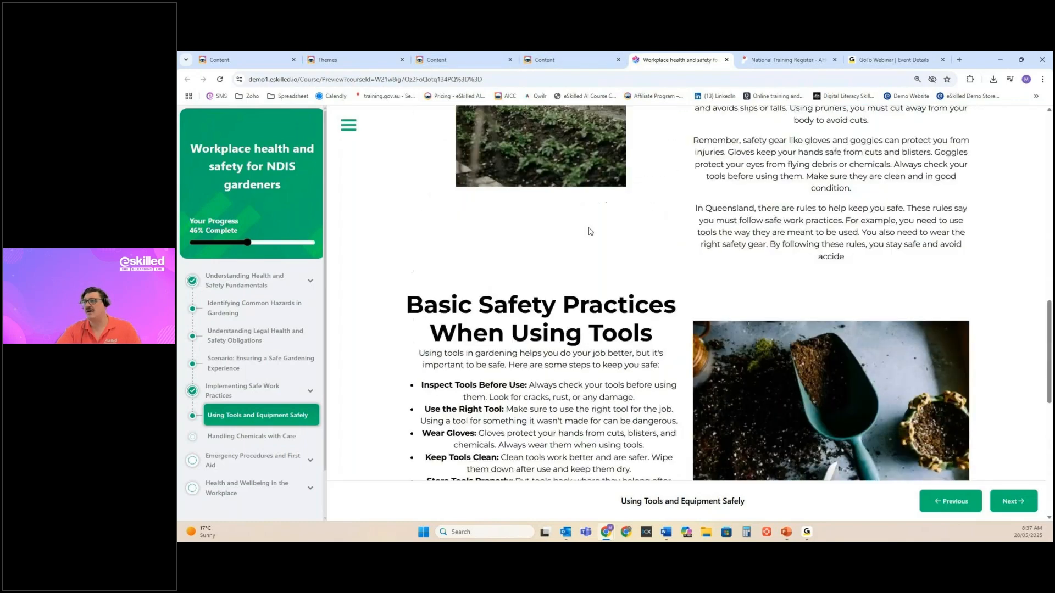
pyautogui.scroll(3, 589, 232)
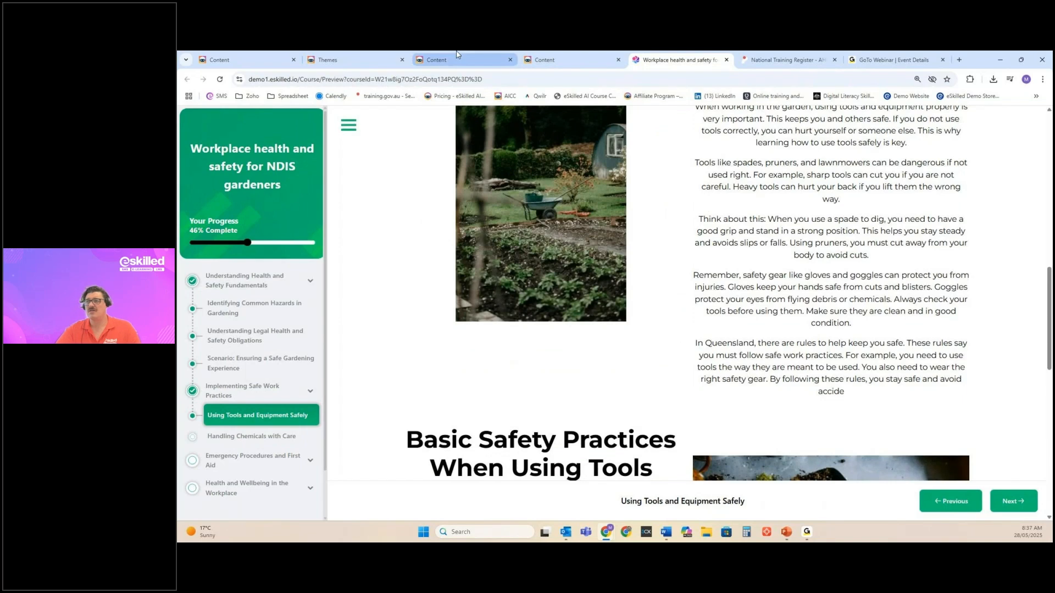
# Return to the editor of the course being built and open the Recognising and Reporting Health and Safety Hazards page
pyautogui.click(247, 59)
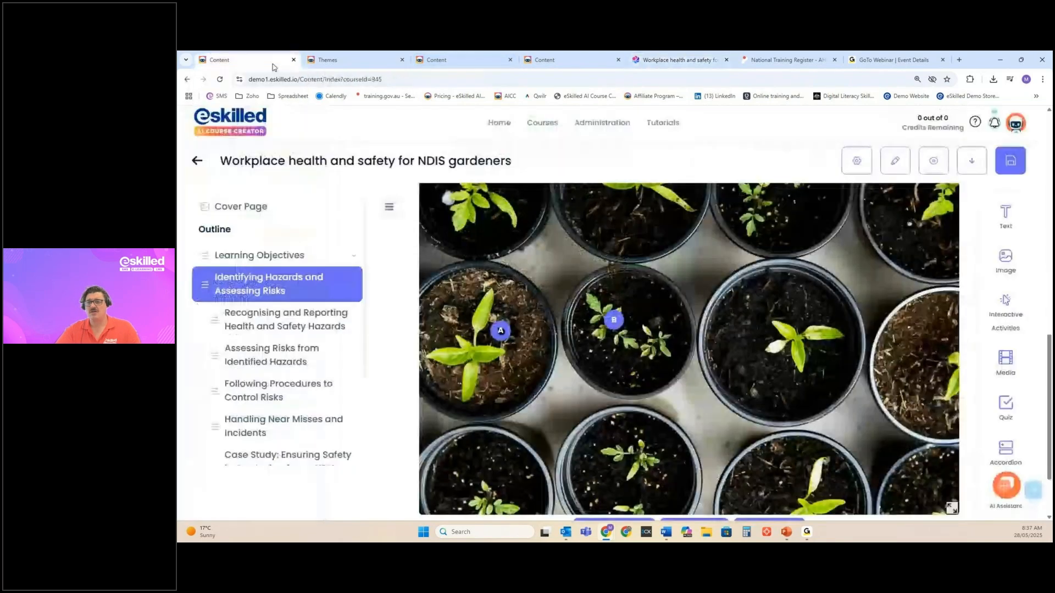
pyautogui.click(283, 324)
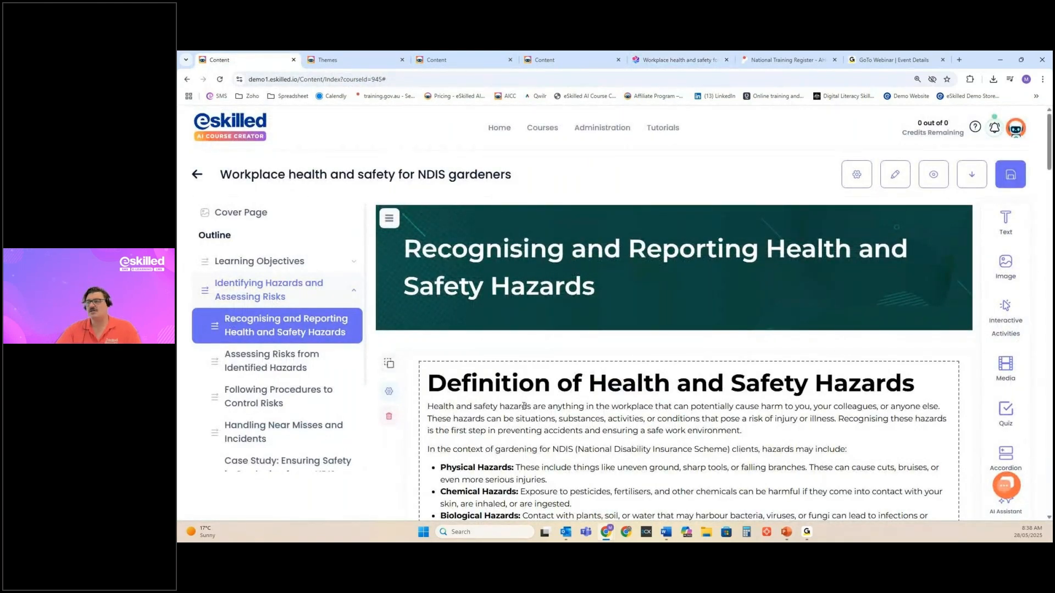
pyautogui.moveTo(1006, 228)
pyautogui.moveTo(961, 229)
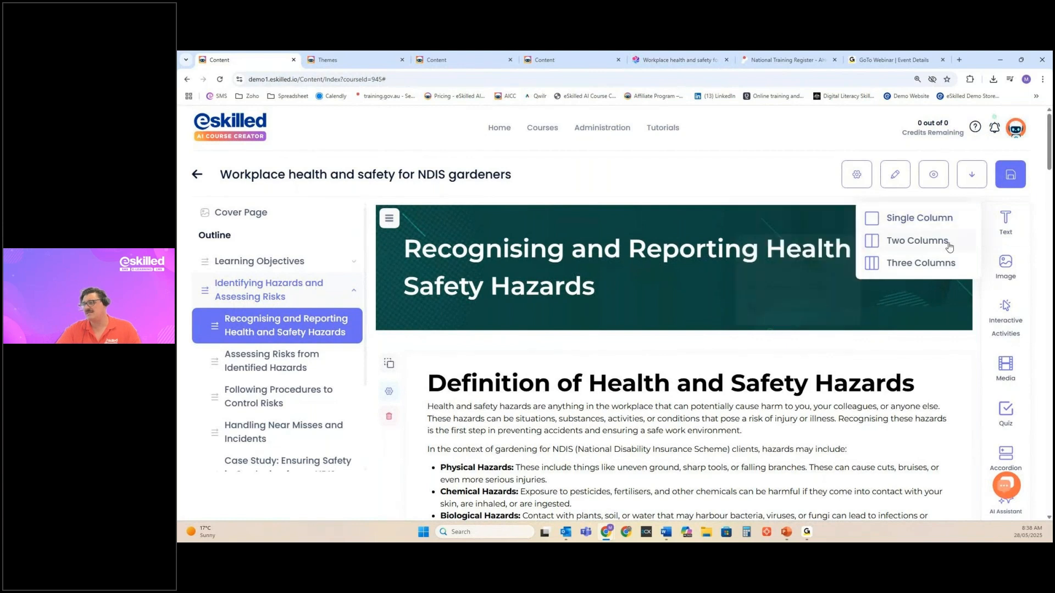
pyautogui.moveTo(1006, 265)
pyautogui.moveTo(952, 269)
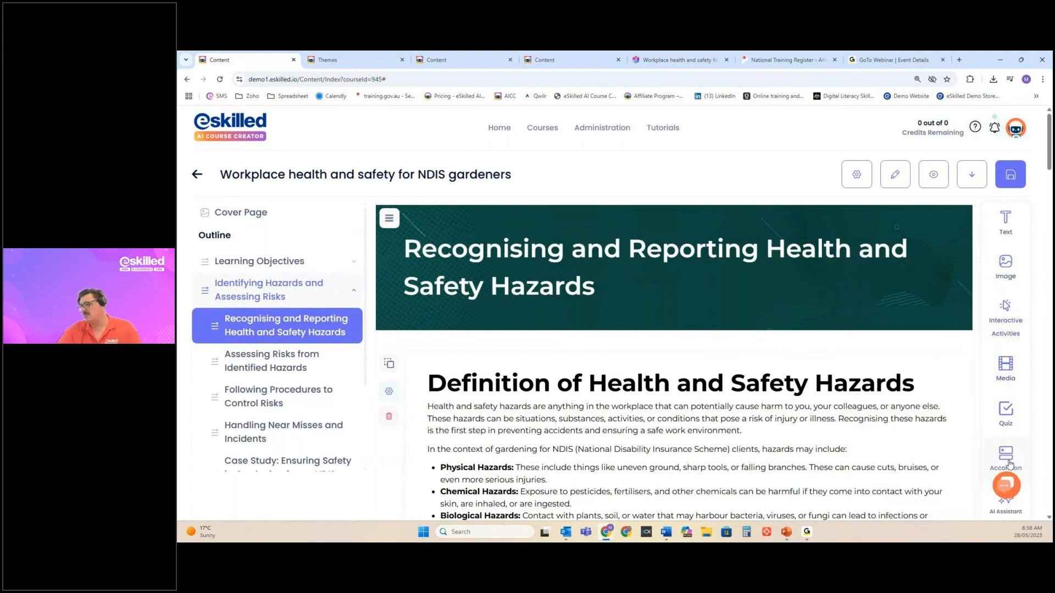
# Delete every content block from the Recognising and Reporting Health and Safety Hazards page, including the quiz heading and its questions
pyautogui.scroll(-1, 471, 263)
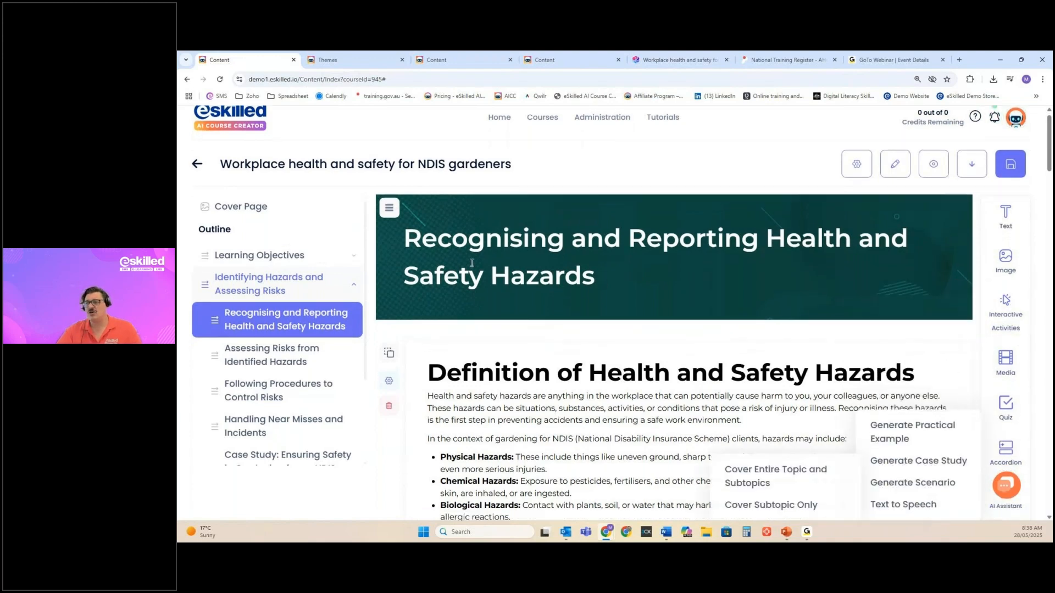
pyautogui.scroll(-2, 471, 264)
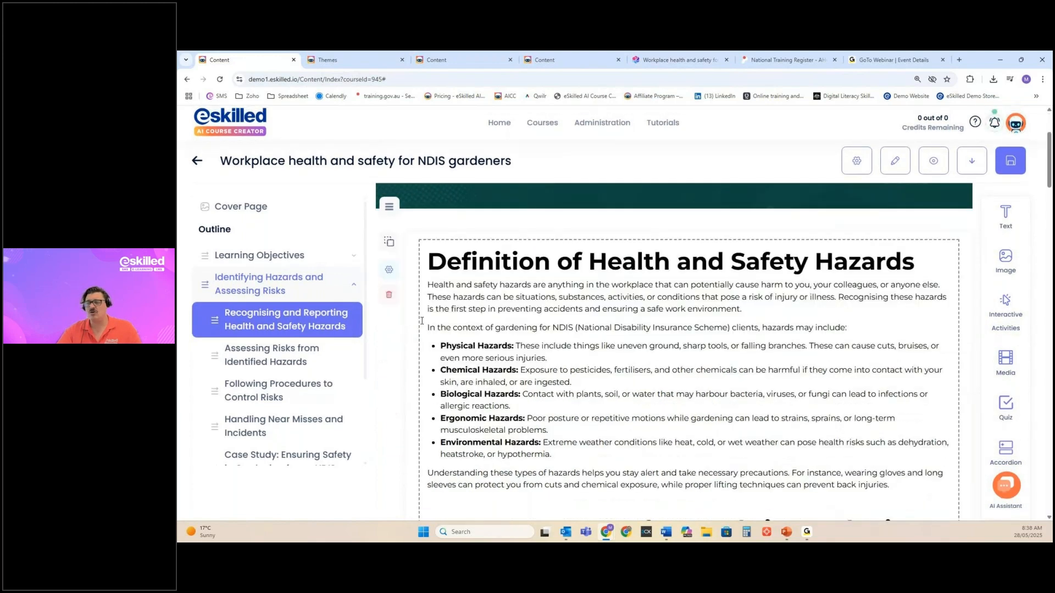
pyautogui.click(389, 298)
pyautogui.click(389, 297)
pyautogui.click(390, 297)
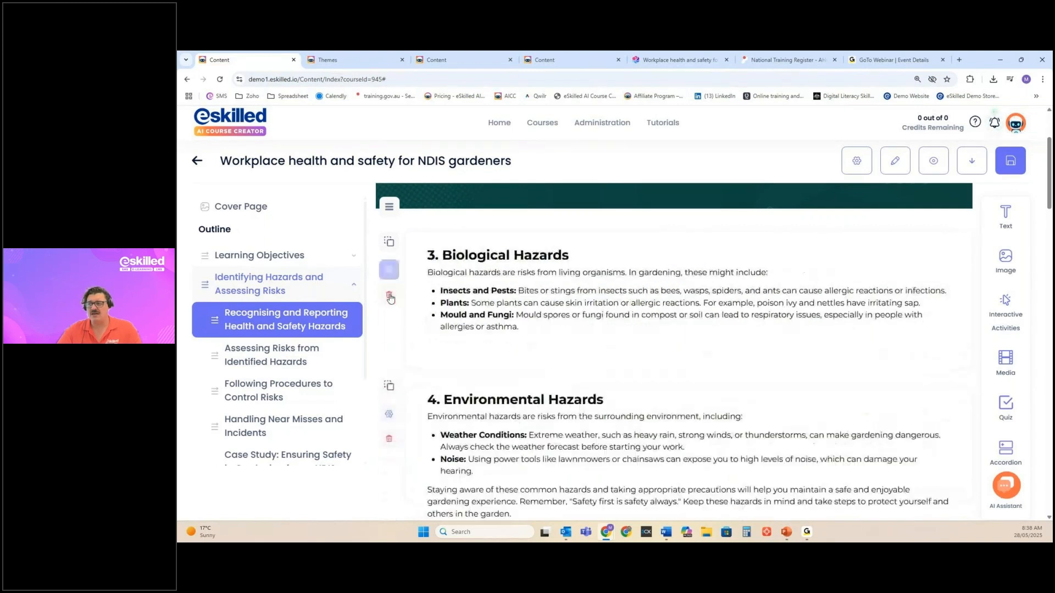
pyautogui.click(390, 298)
pyautogui.click(389, 298)
pyautogui.click(389, 297)
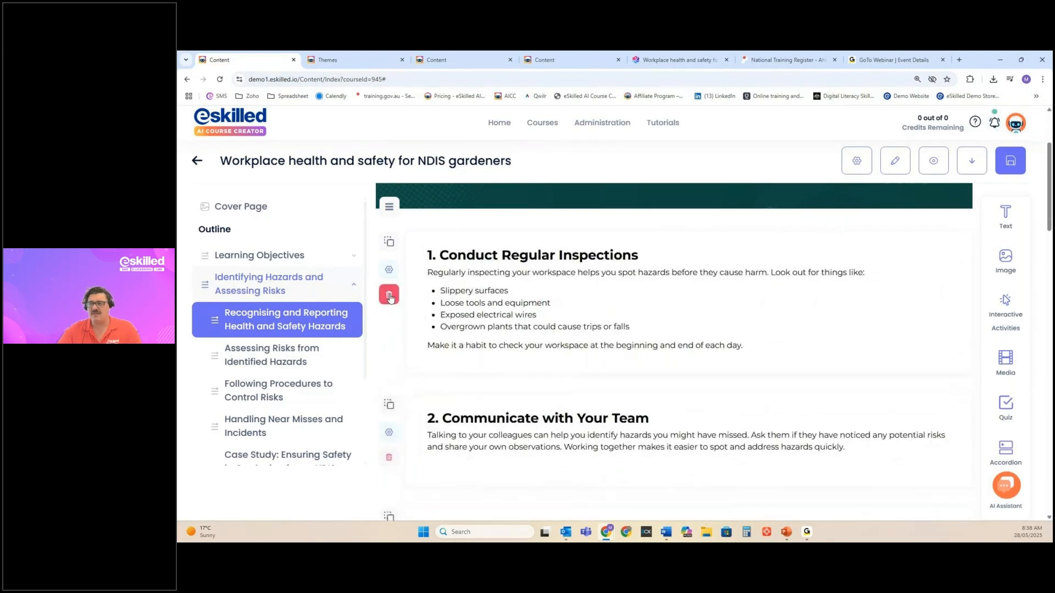
pyautogui.click(389, 298)
pyautogui.click(390, 298)
pyautogui.click(390, 297)
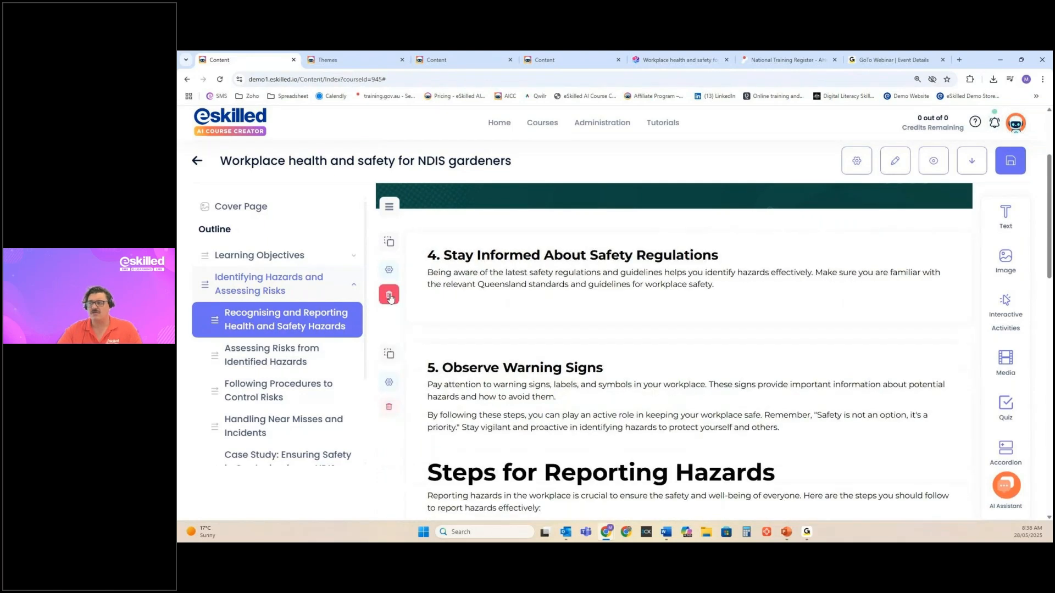
pyautogui.click(390, 297)
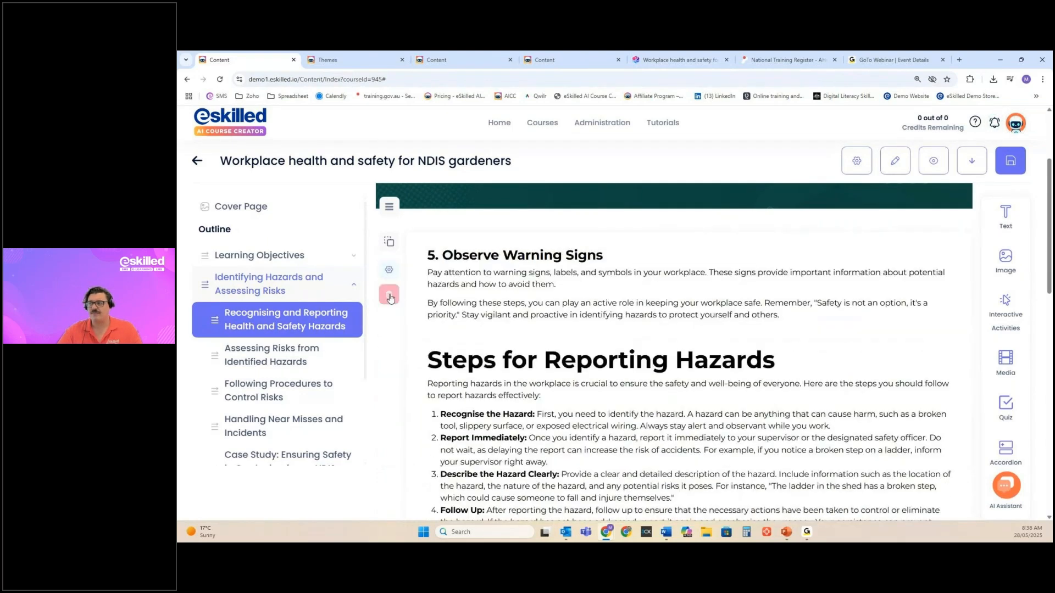
pyautogui.click(390, 298)
pyautogui.click(389, 291)
pyautogui.press('Escape')
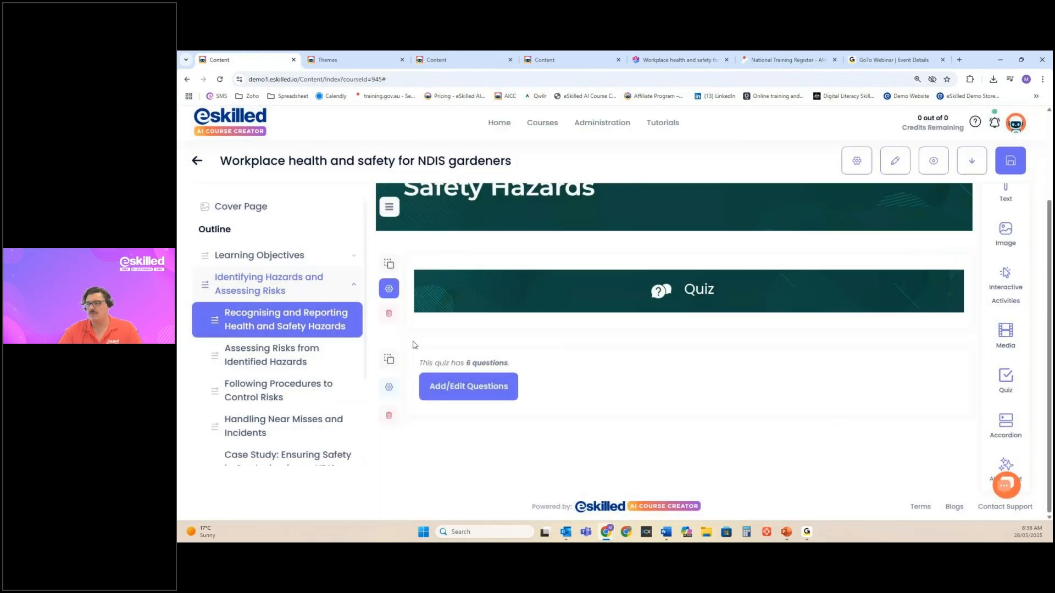
pyautogui.click(390, 322)
pyautogui.click(390, 322)
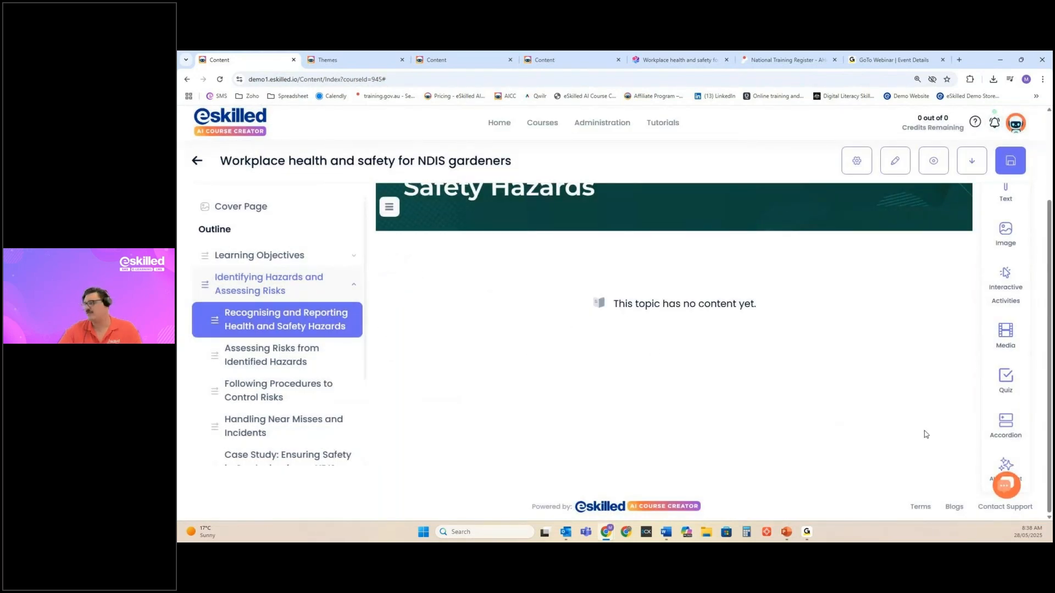
# Generate new AI content for the emptied Recognising and Reporting Health and Safety Hazards topic and close the completion message
pyautogui.moveTo(1026, 461)
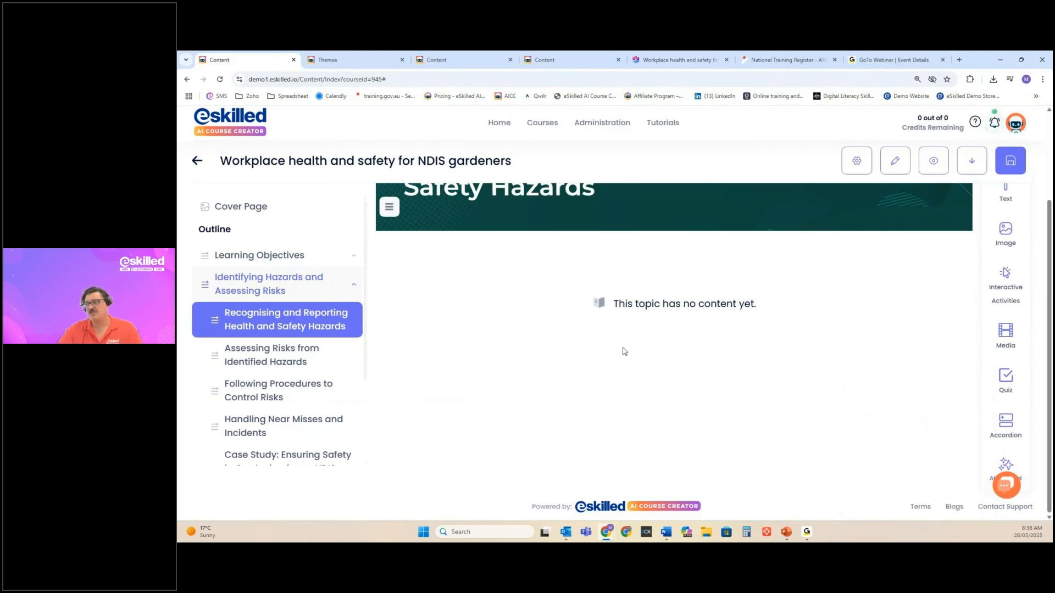
pyautogui.moveTo(755, 309); pyautogui.dragTo(597, 306)
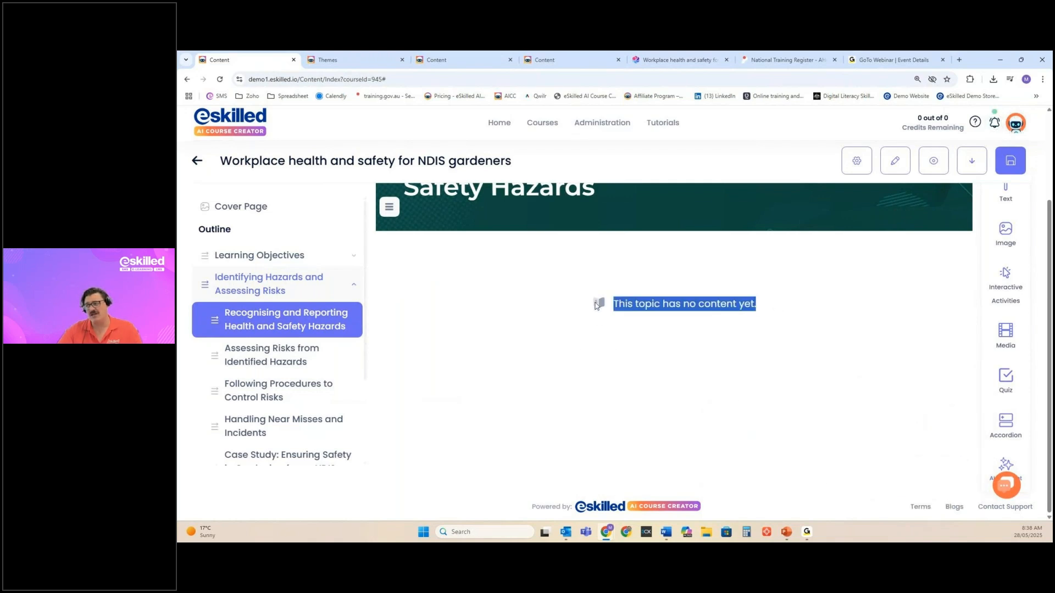
pyautogui.moveTo(1004, 463)
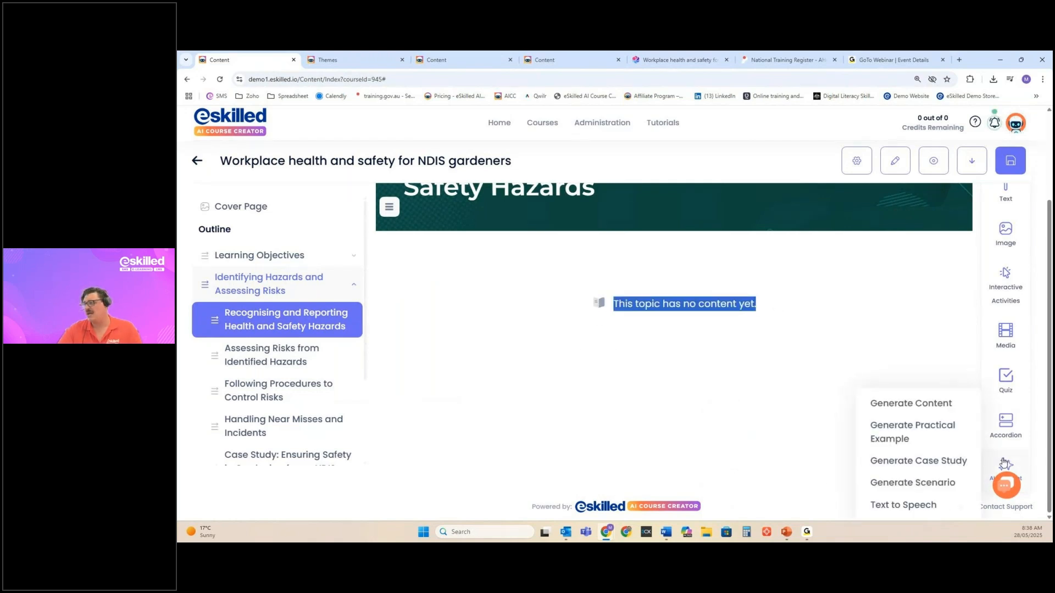
pyautogui.click(894, 405)
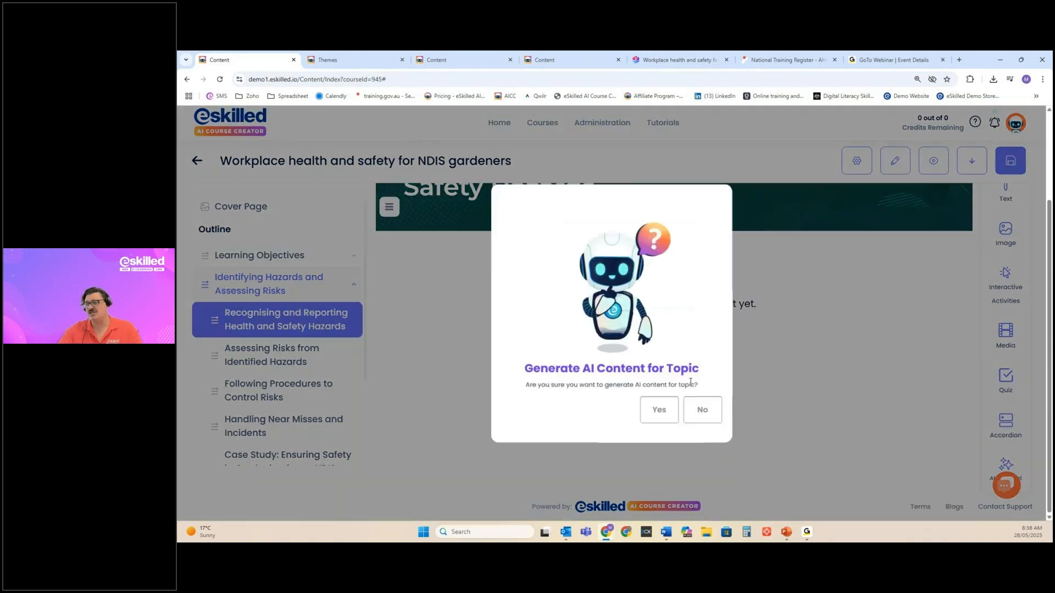
pyautogui.click(648, 418)
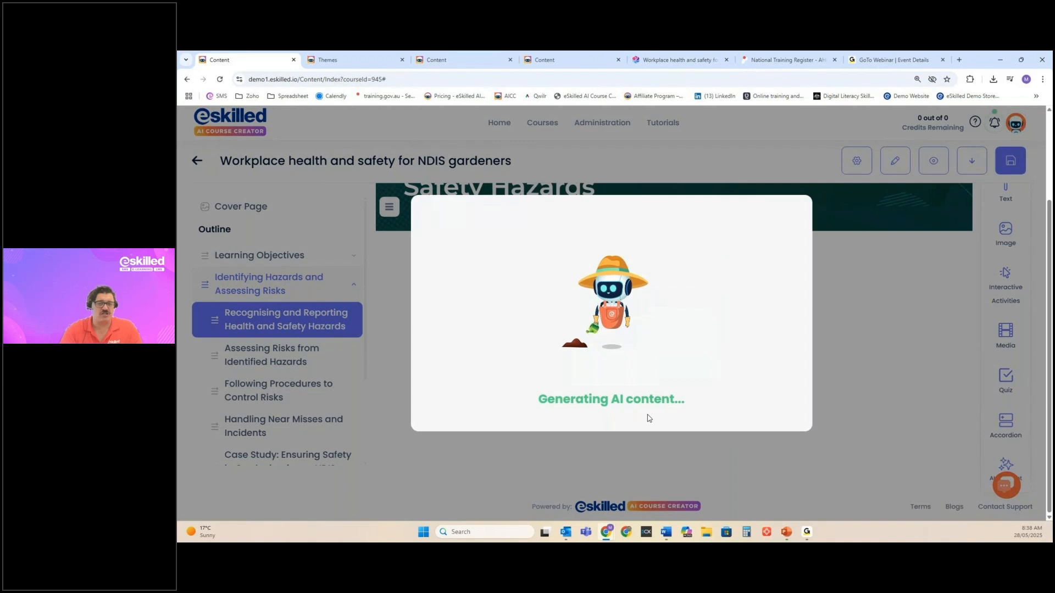
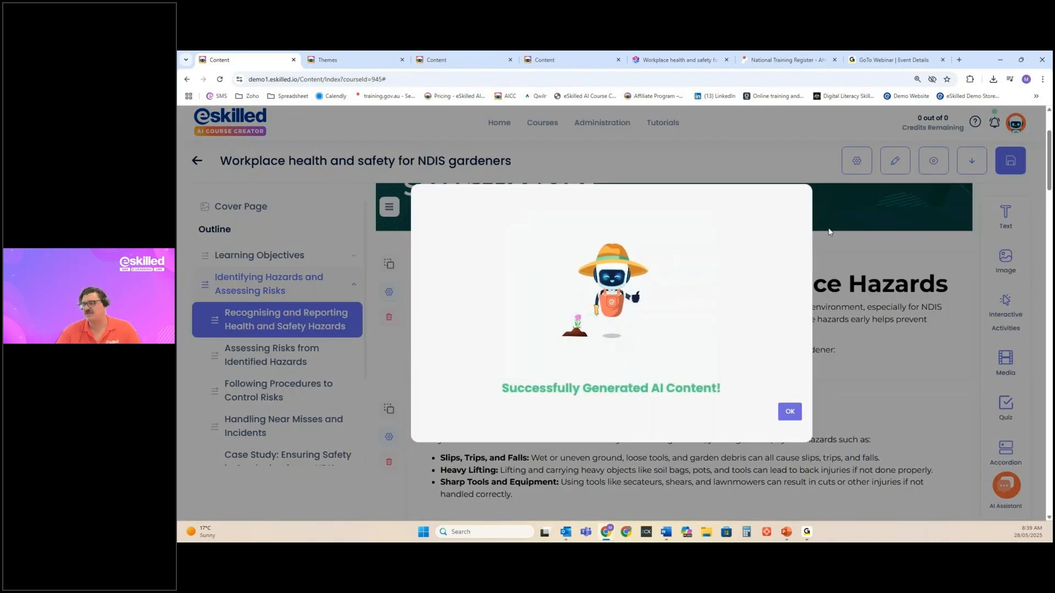
pyautogui.click(789, 412)
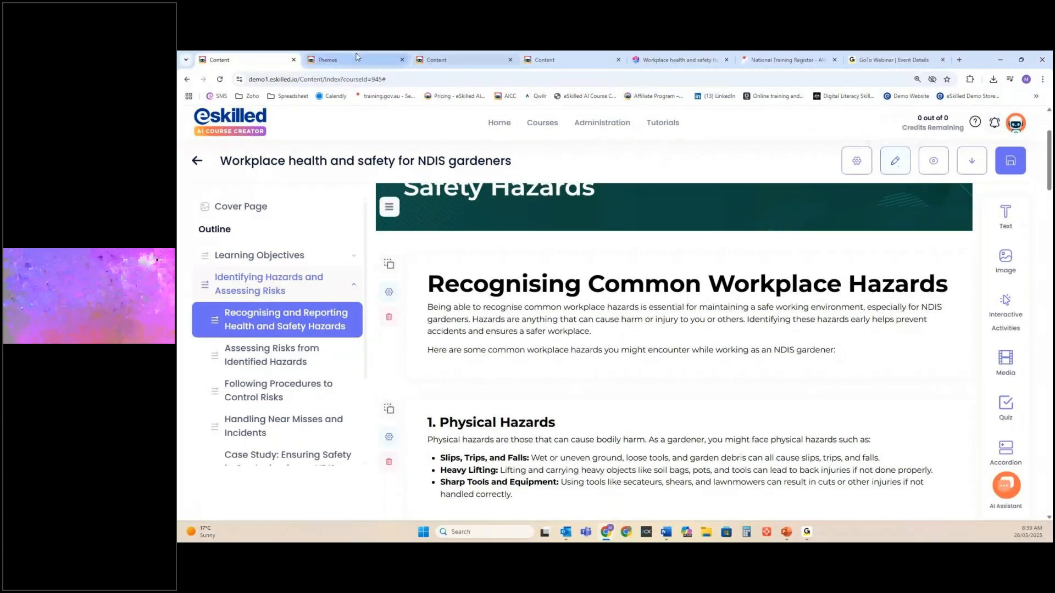
# Switch to the Responsible Service of Alcohol - Test Doc conversion course, open topic 1 and look through the course outline
pyautogui.click(454, 62)
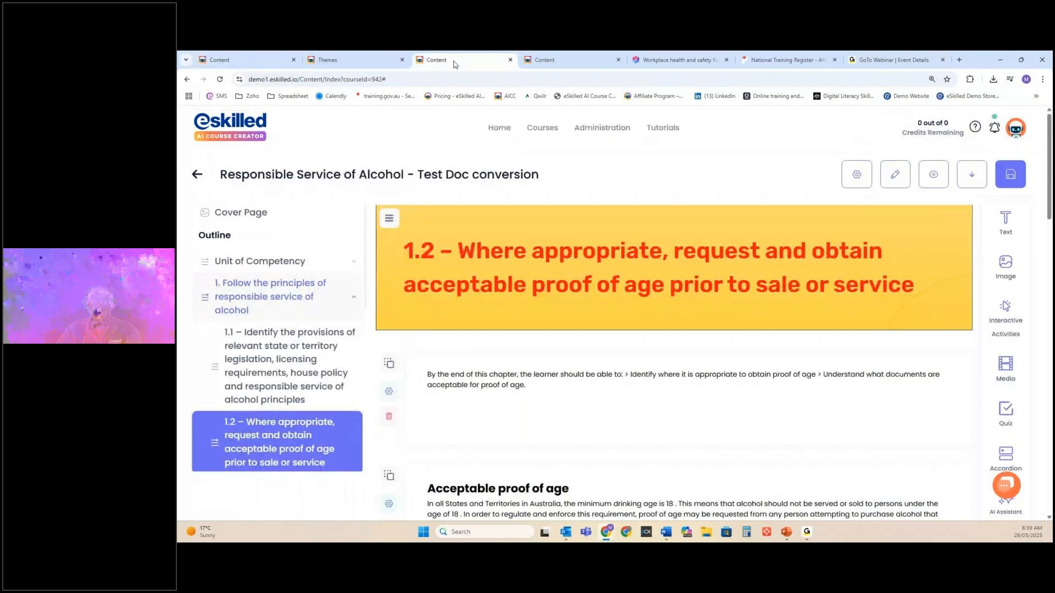
pyautogui.click(235, 308)
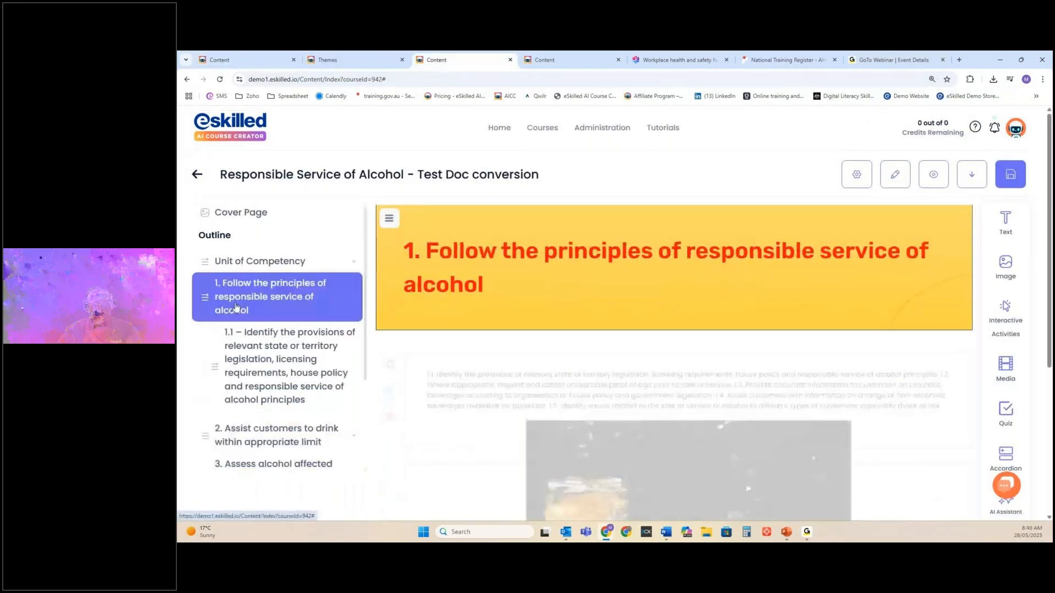
pyautogui.scroll(-1, 282, 369)
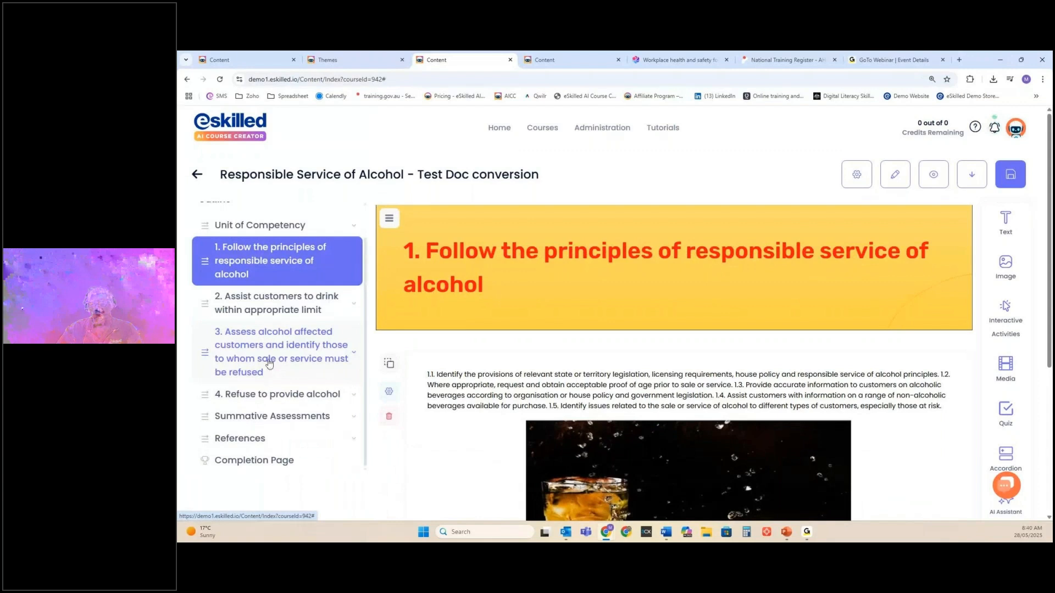
pyautogui.scroll(1, 282, 370)
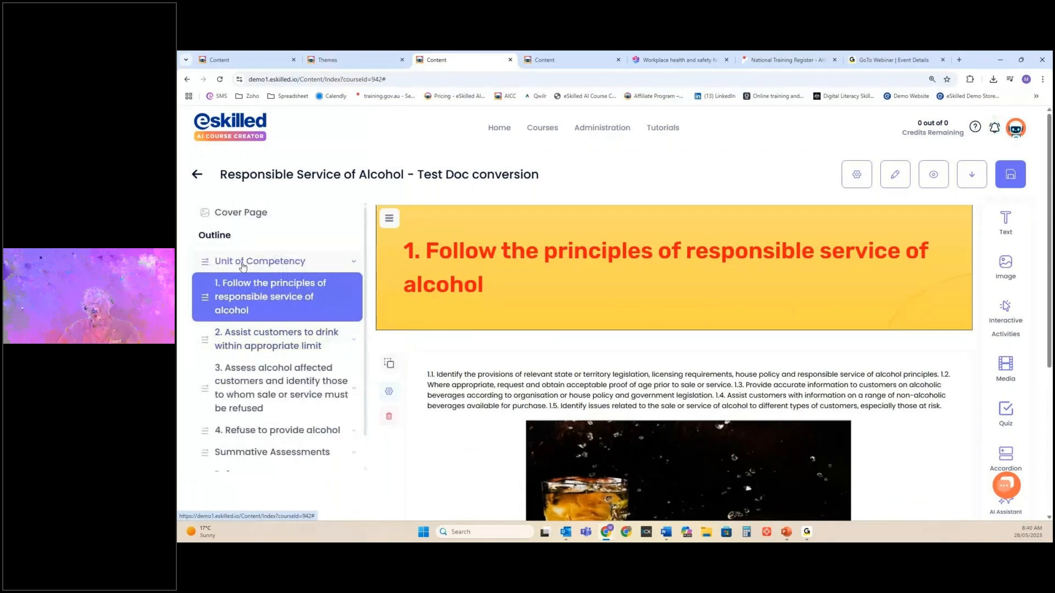
pyautogui.scroll(-1, 253, 261)
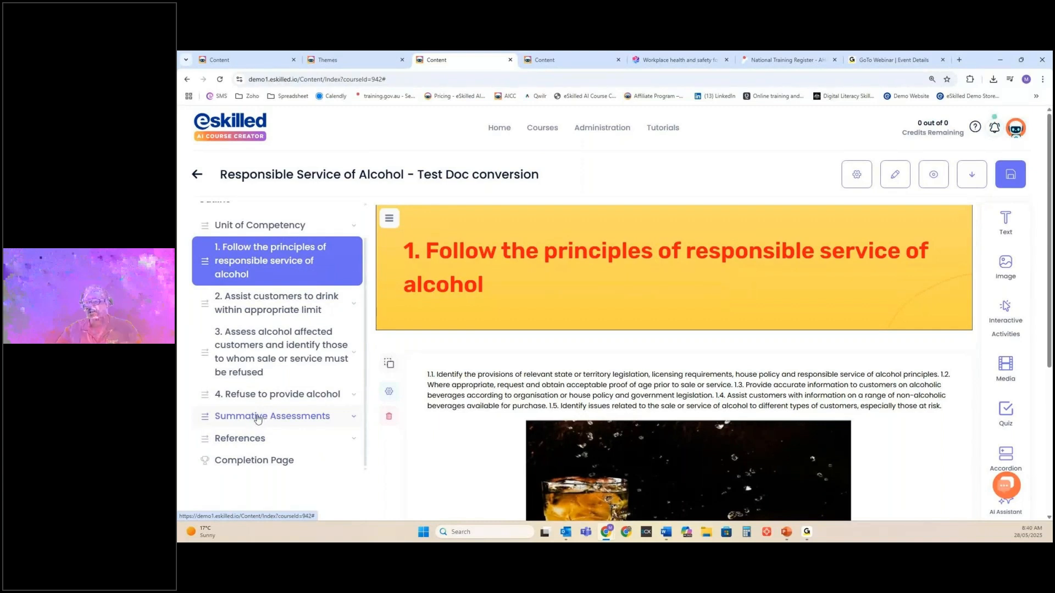
pyautogui.scroll(1, 269, 404)
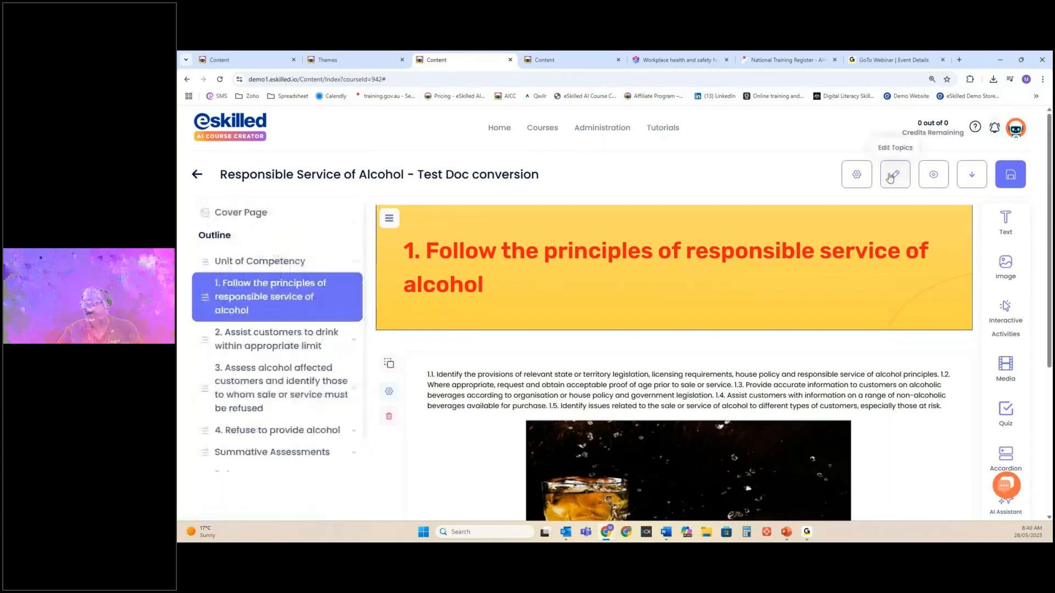
# Edit the course topics and delete the Unit of Competency and Summative Assessments topics from the outline
pyautogui.click(891, 177)
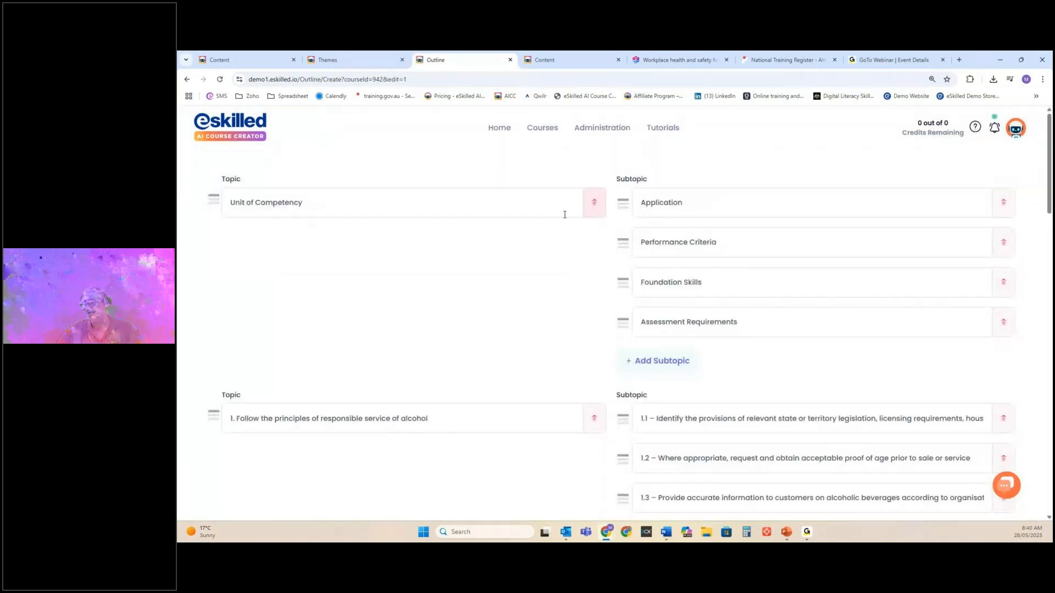
pyautogui.click(594, 202)
pyautogui.click(661, 421)
pyautogui.scroll(-15, 450, 301)
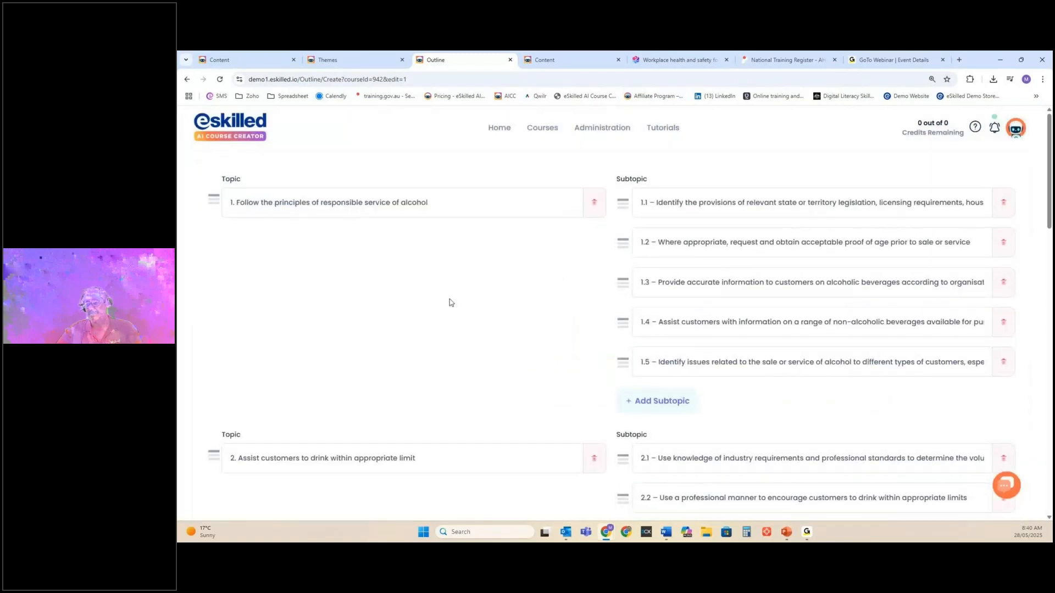
pyautogui.click(594, 198)
pyautogui.click(661, 421)
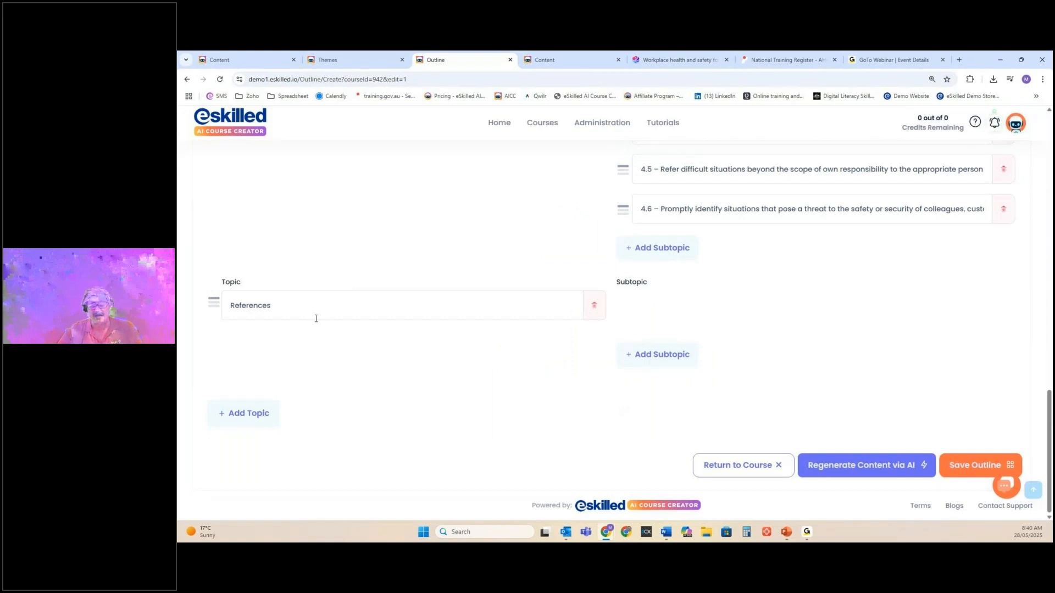
# Save the outline, approve the topic deletion by entering CONFIRM, and return to the course
pyautogui.click(982, 466)
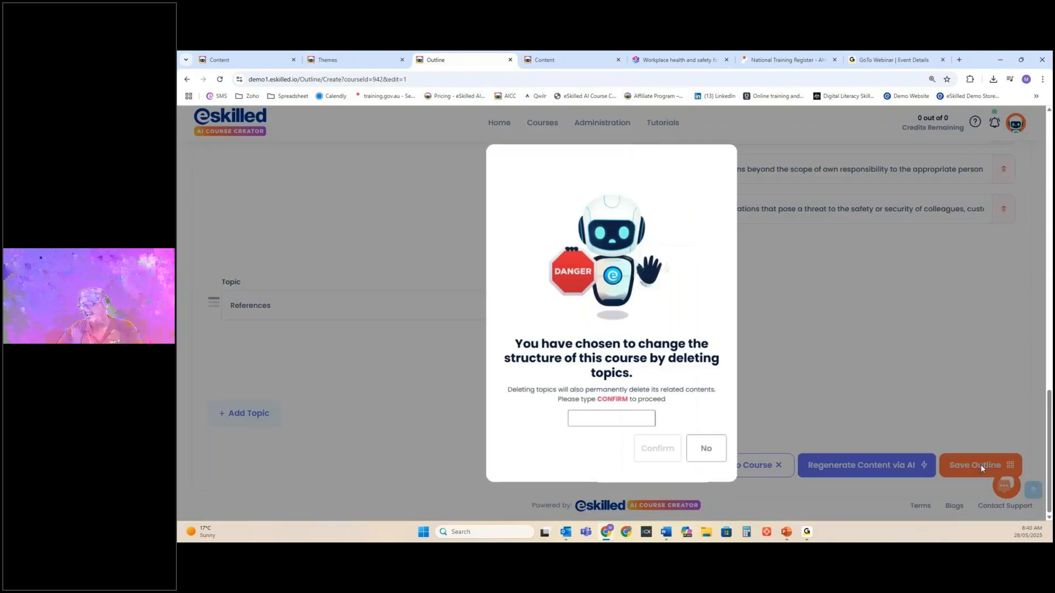
pyautogui.write('CO')
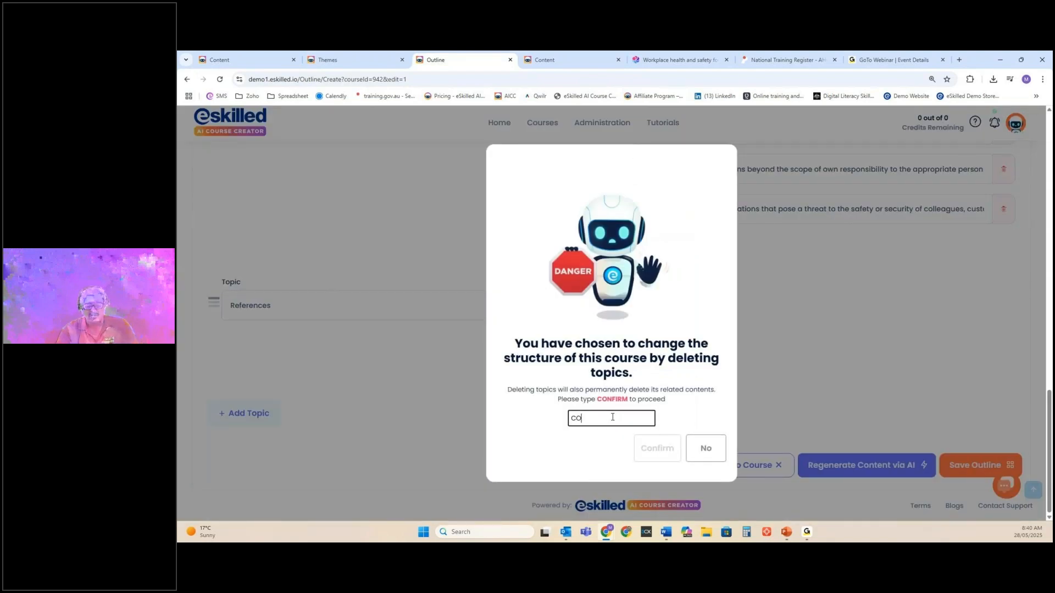
pyautogui.write('NFIRM')
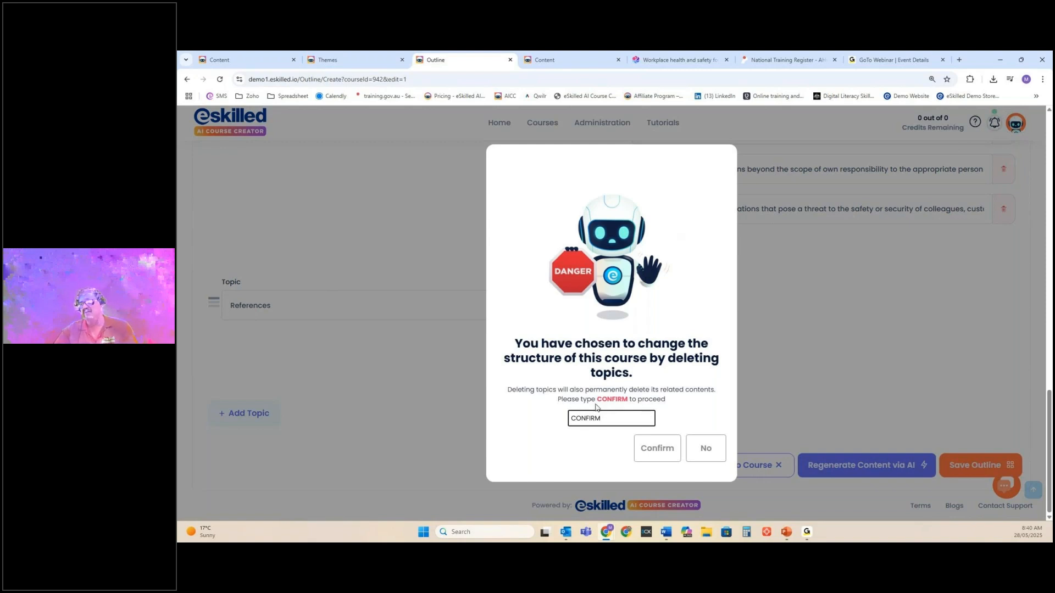
pyautogui.moveTo(597, 399); pyautogui.dragTo(626, 402)
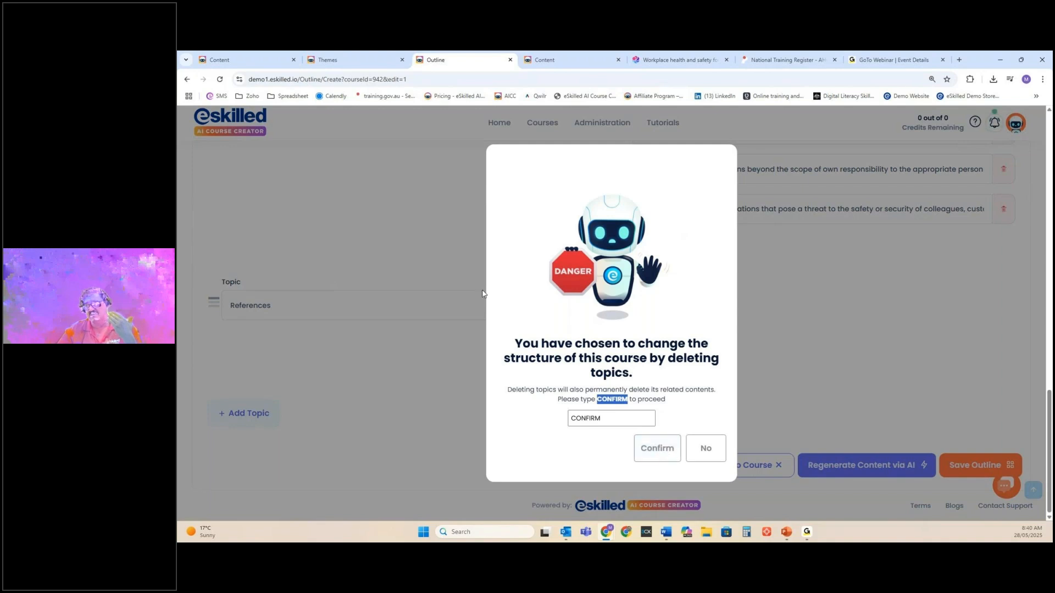
pyautogui.click(662, 452)
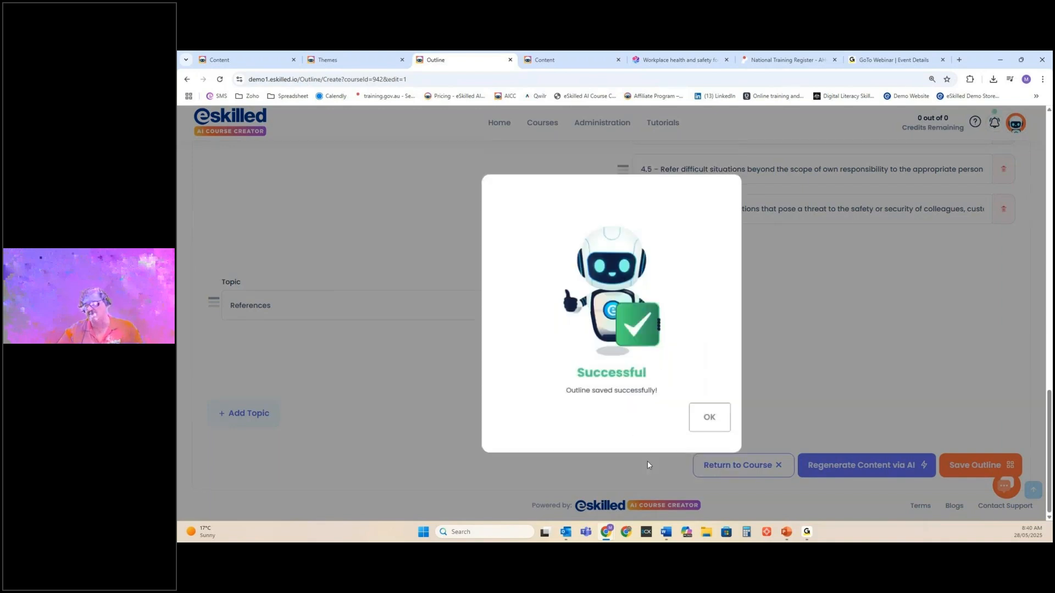
pyautogui.click(704, 413)
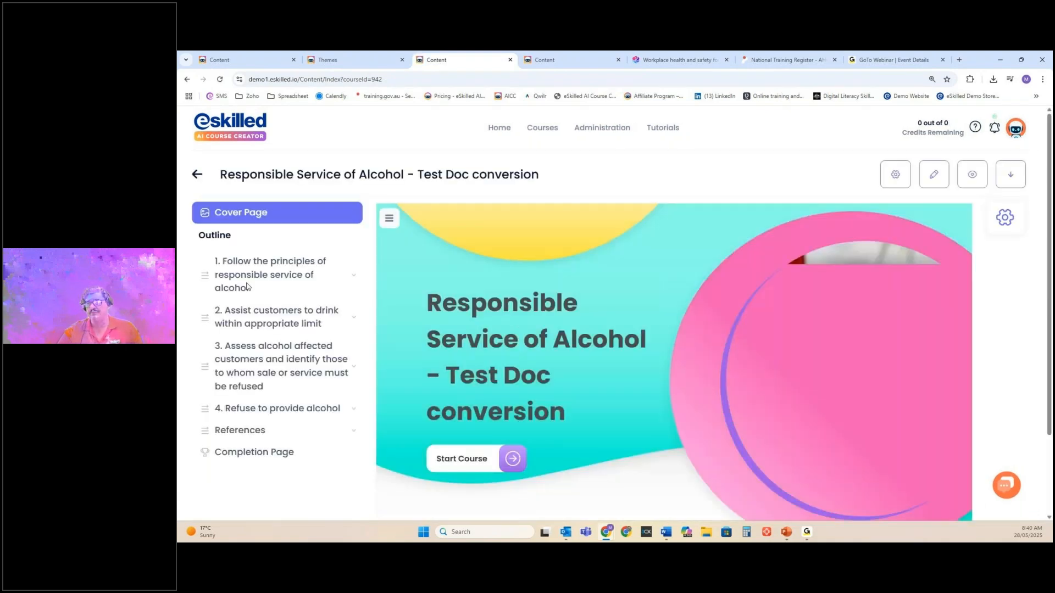
# Open topic 1 and its subtopics 1.1 and 1.3, and view the interactive video in subtopic 1.3
pyautogui.click(254, 268)
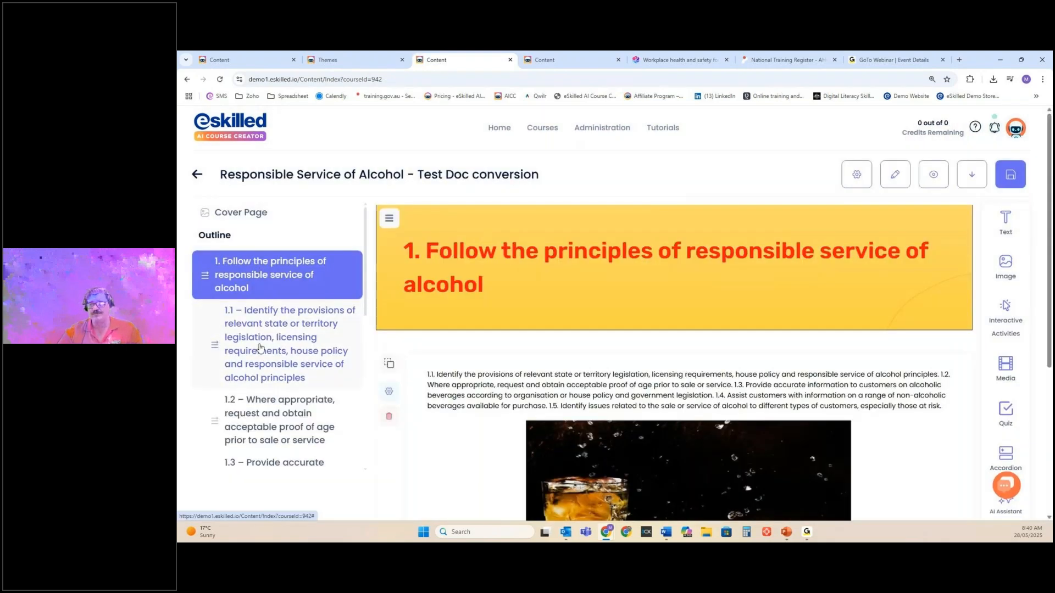
pyautogui.click(261, 347)
pyautogui.scroll(-4, 264, 330)
pyautogui.click(269, 304)
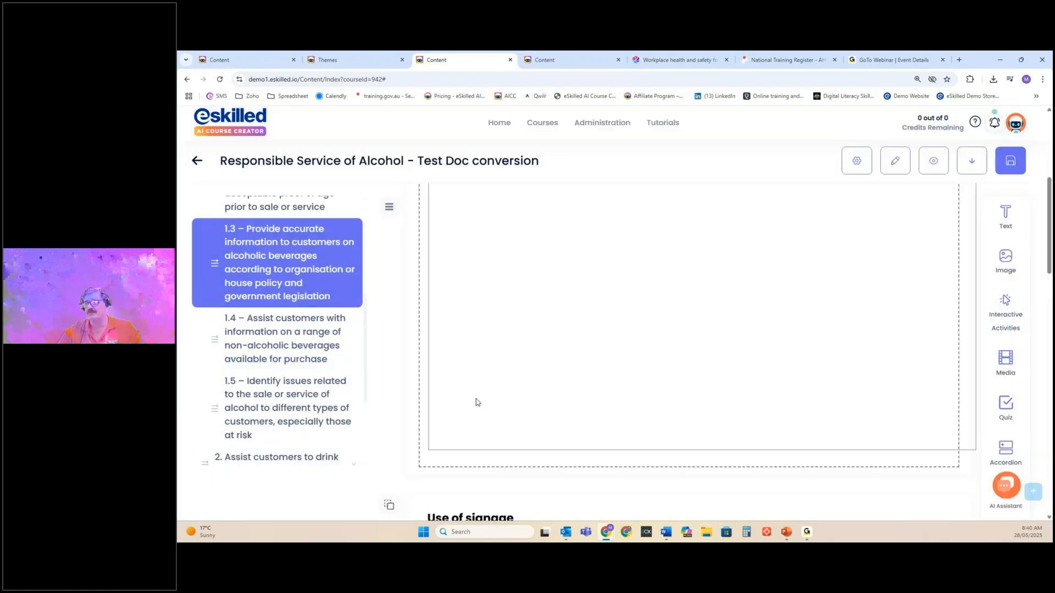
pyautogui.scroll(3, 495, 380)
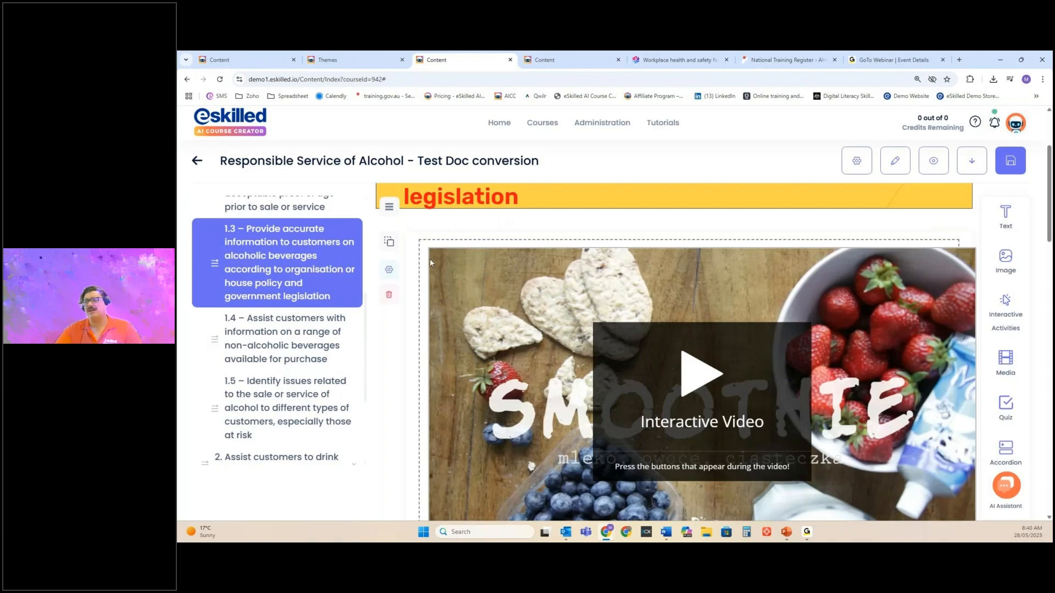
# Read through the content of subtopic 1.3, from the interactive video to the block on what house policy may outline
pyautogui.scroll(-6, 446, 250)
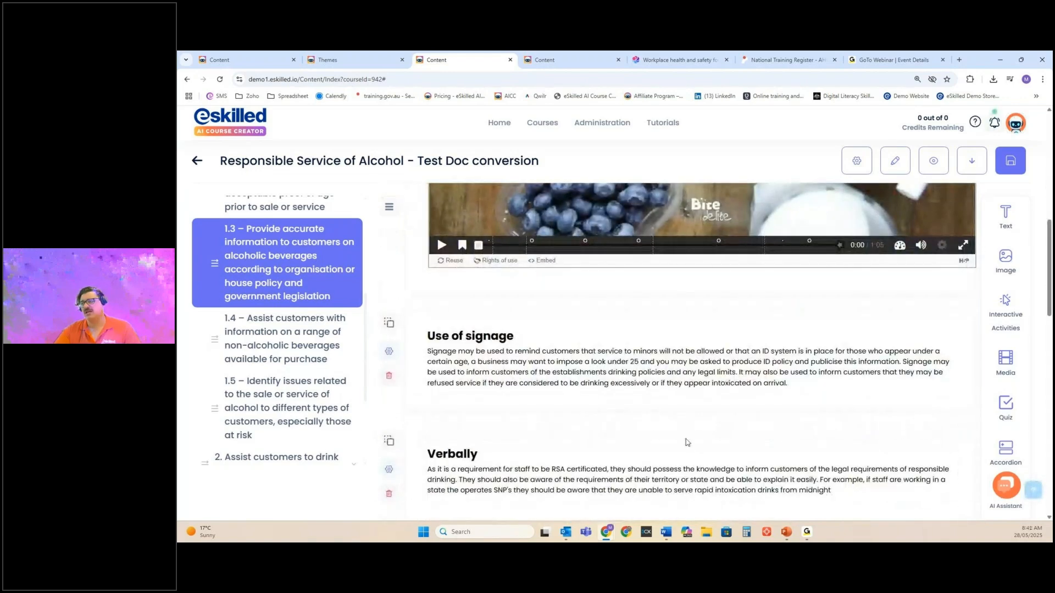
pyautogui.scroll(-7, 558, 377)
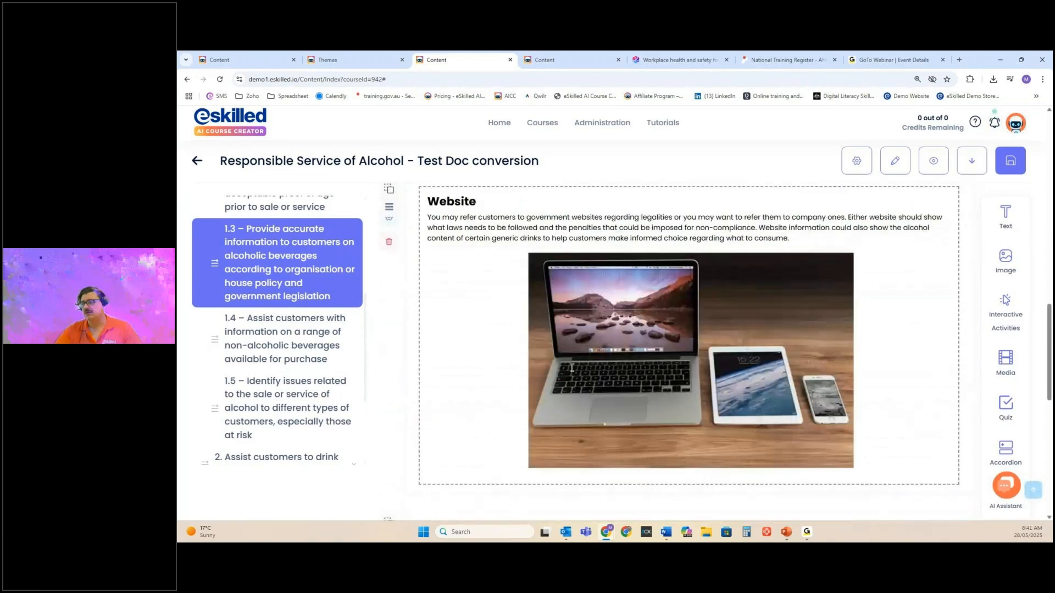
pyautogui.scroll(-8, 466, 383)
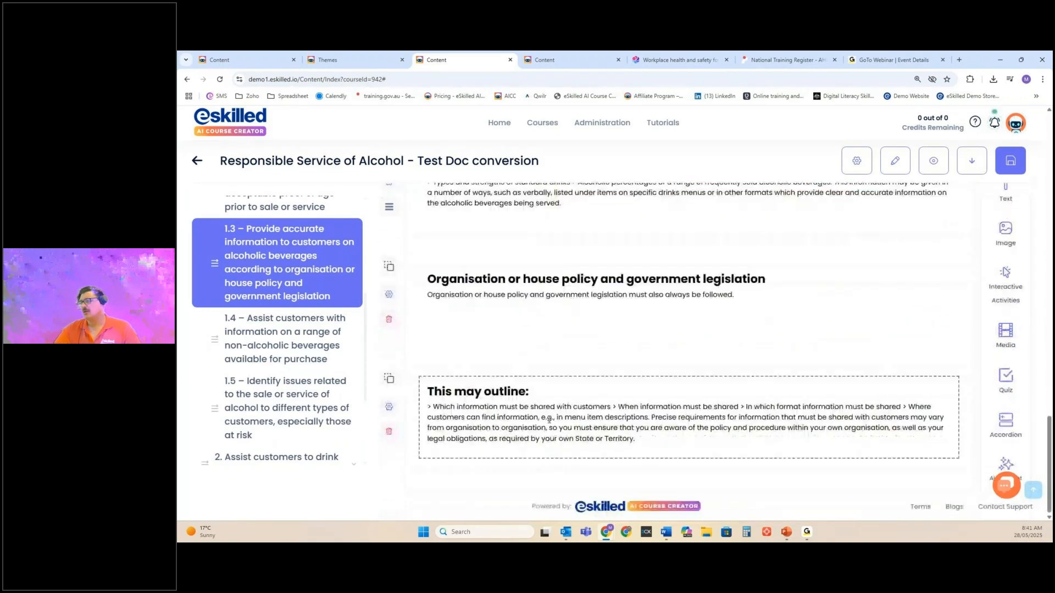
pyautogui.scroll(10, 549, 420)
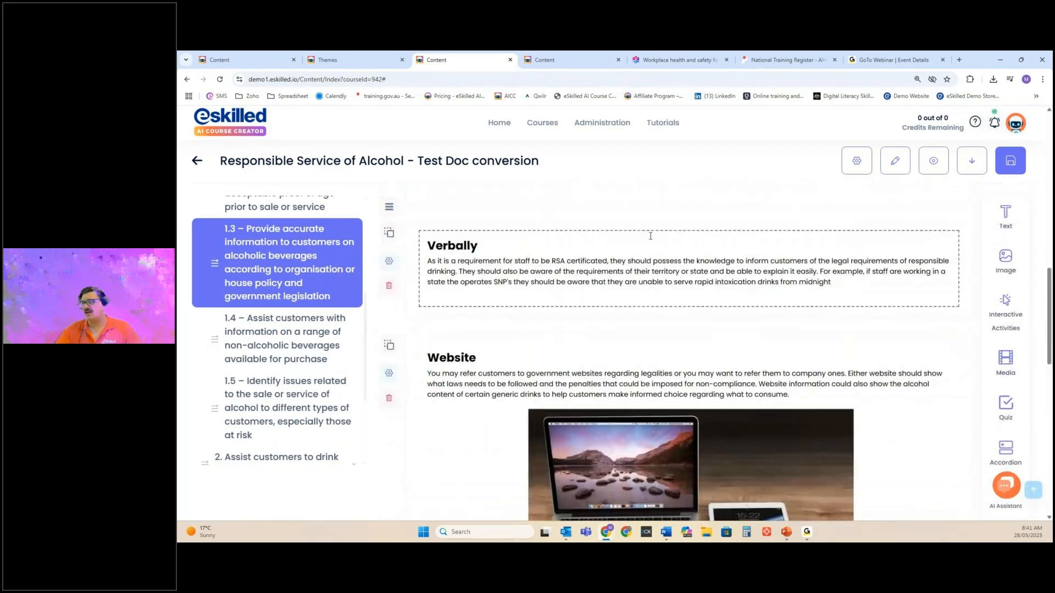
# Open the Use of signage text block for editing, view its extra formatting options, and view the available interactive activity types
pyautogui.scroll(3, 650, 235)
pyautogui.click(568, 299)
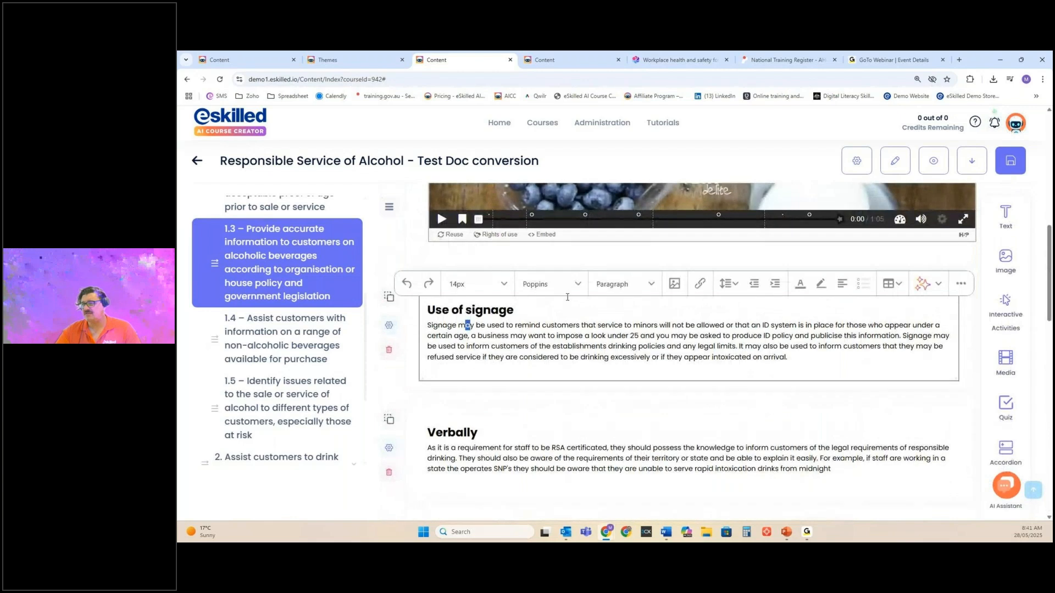
pyautogui.click(960, 284)
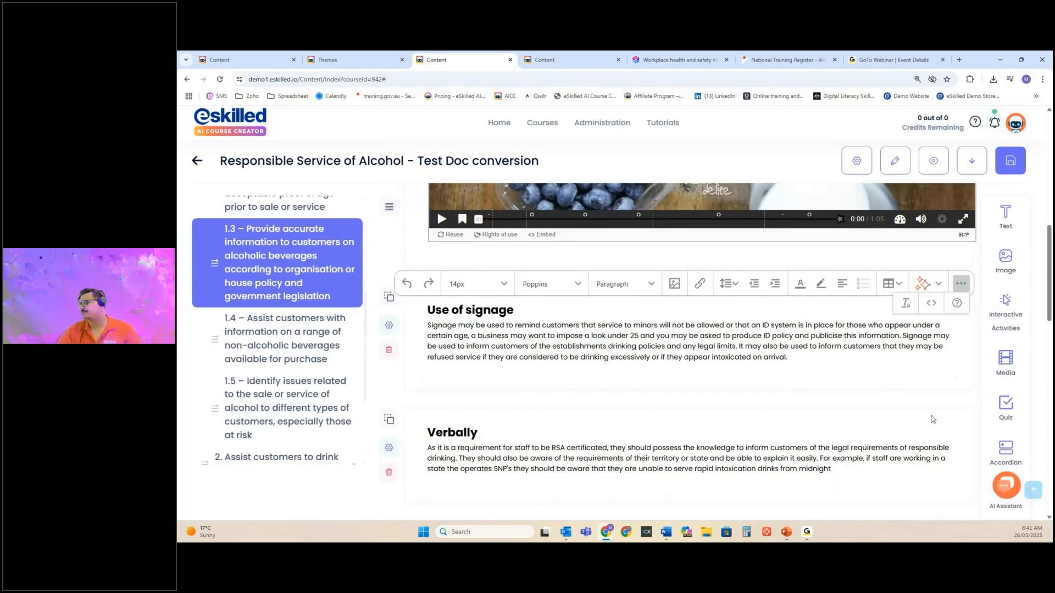
pyautogui.click(321, 247)
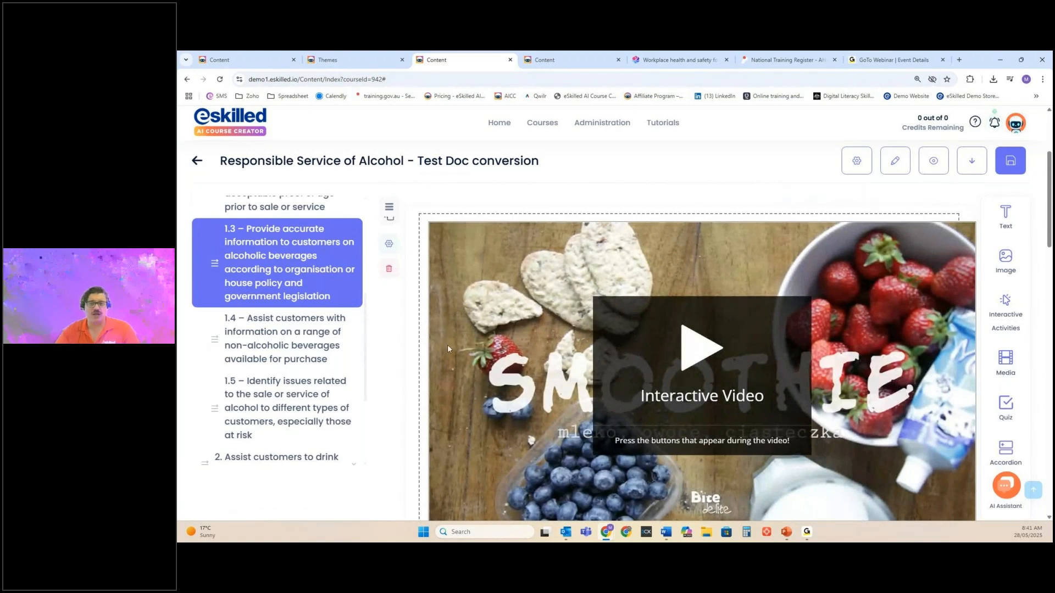
pyautogui.moveTo(1004, 300)
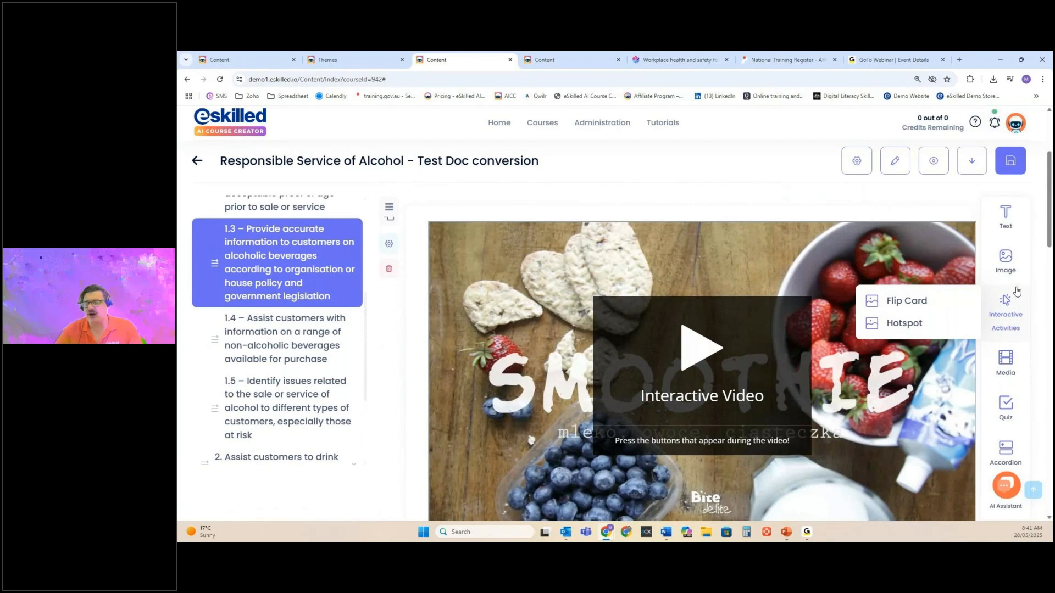
pyautogui.moveTo(1027, 267)
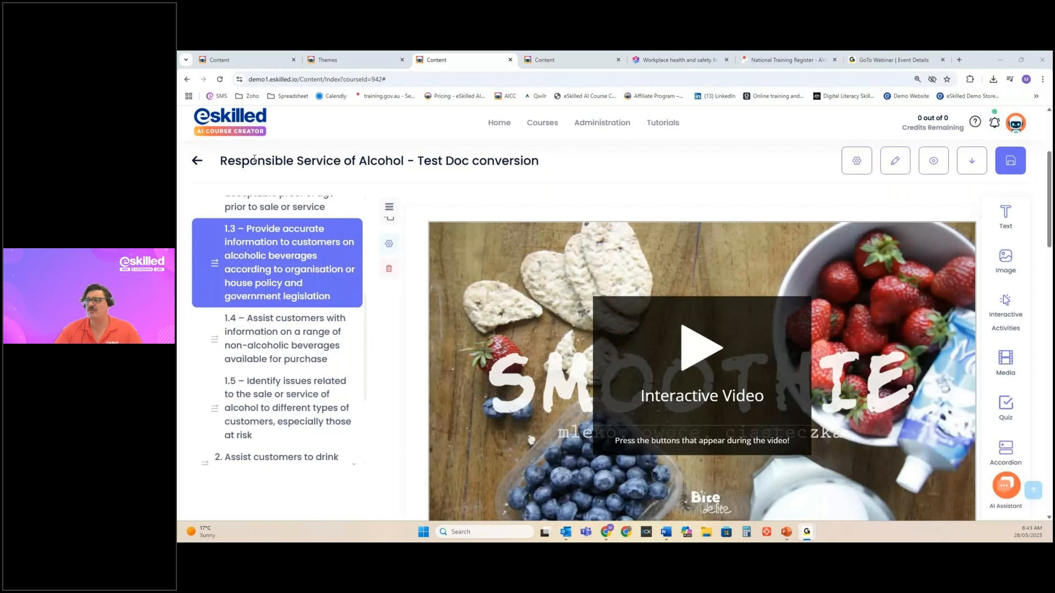
# Go to the course list and view the SIS30812 Certificate III in Sports Trainer course's options and SCORM download versions without downloading
pyautogui.moveTo(542, 124)
pyautogui.click(545, 149)
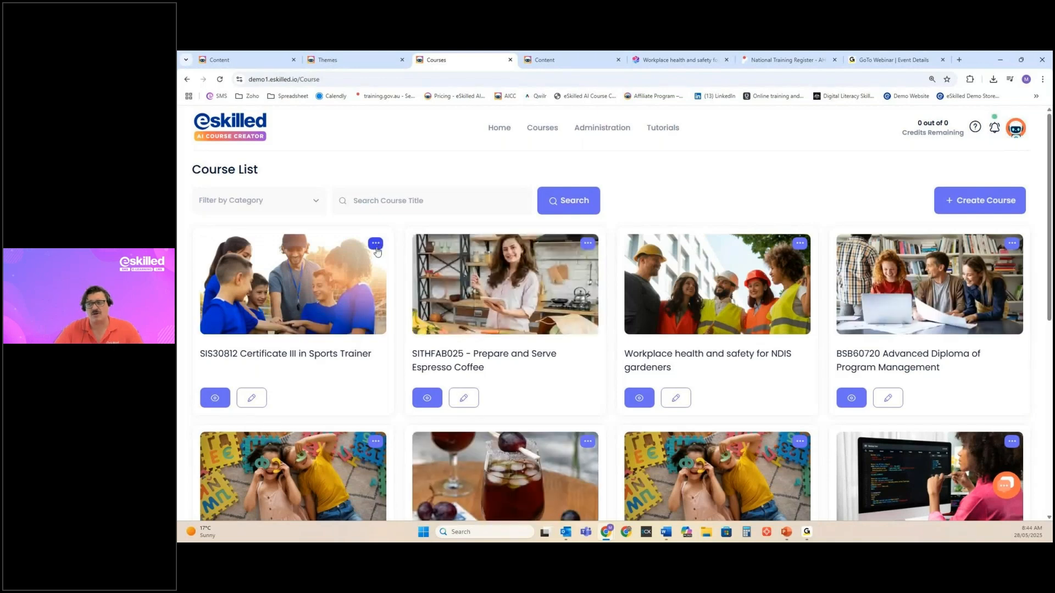
pyautogui.click(376, 245)
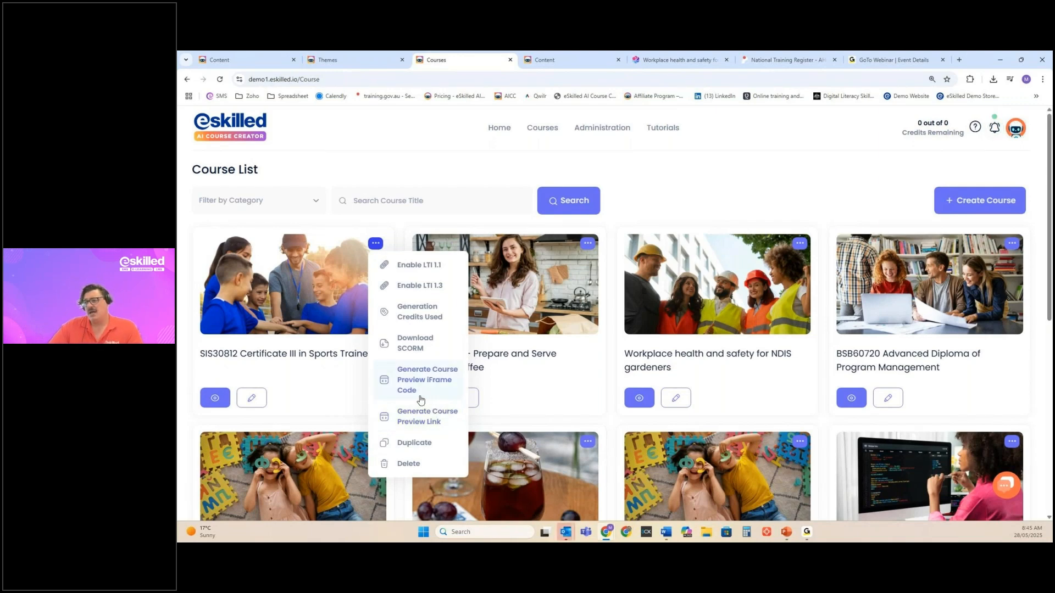
pyautogui.click(405, 343)
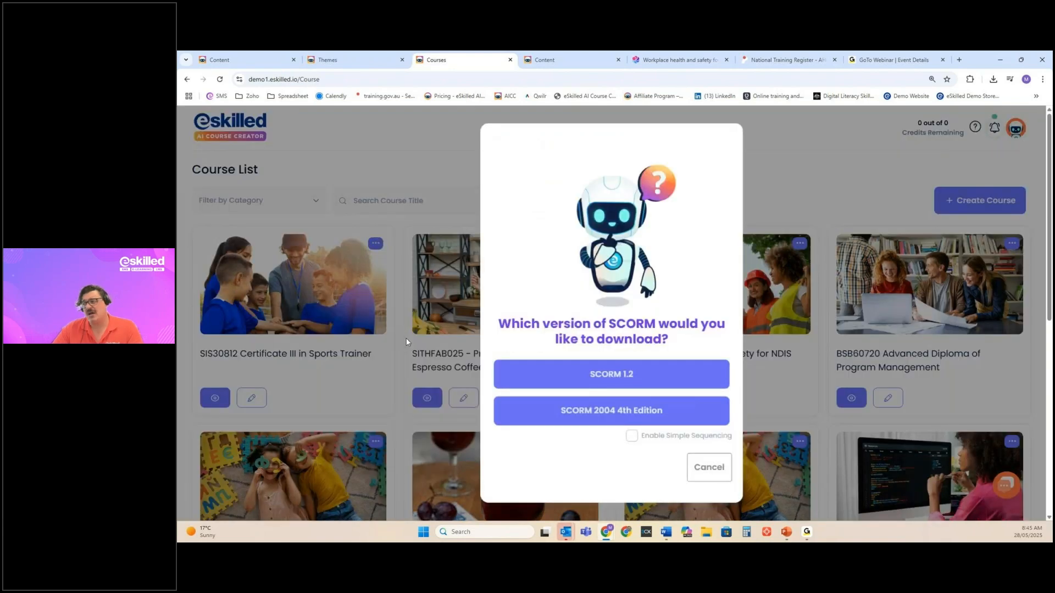
pyautogui.click(704, 461)
pyautogui.click(375, 243)
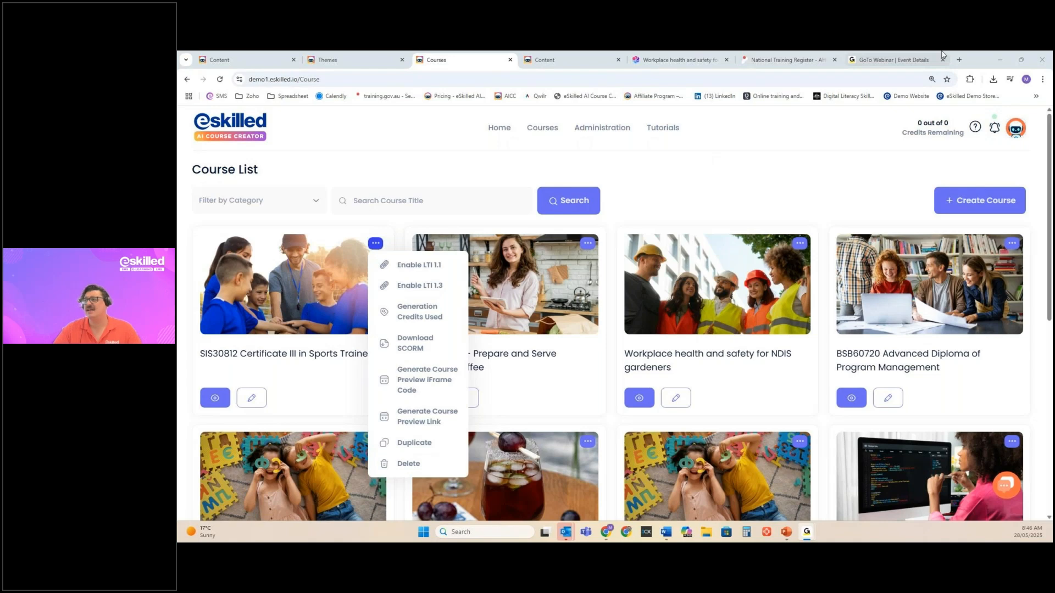
# Open the student management system in a new browser tab, enter its LMS, and open the BSBPMG430 - Undertake Project Work course
pyautogui.click(959, 59)
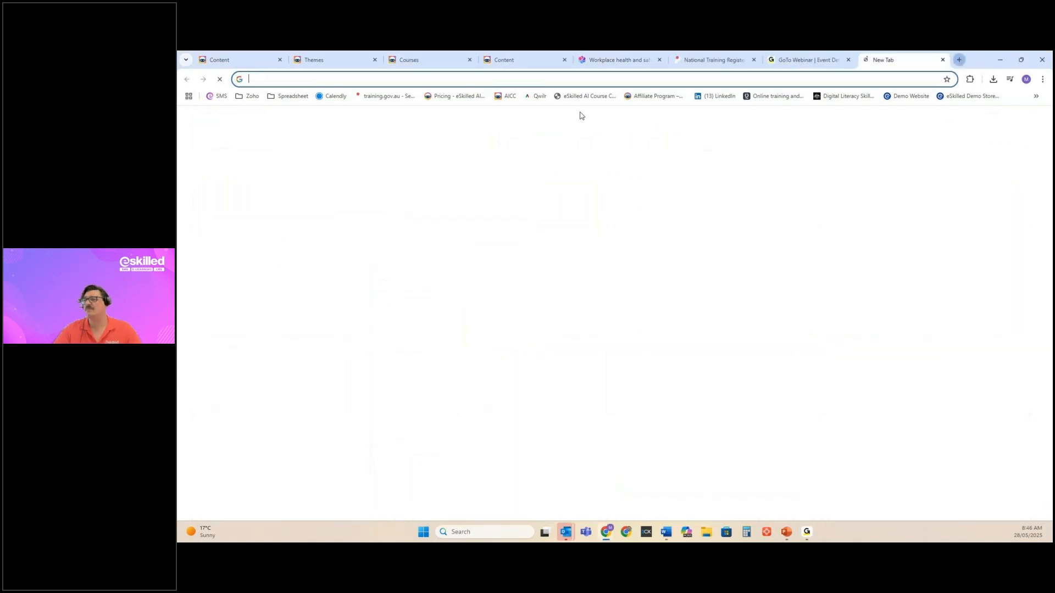
pyautogui.click(218, 96)
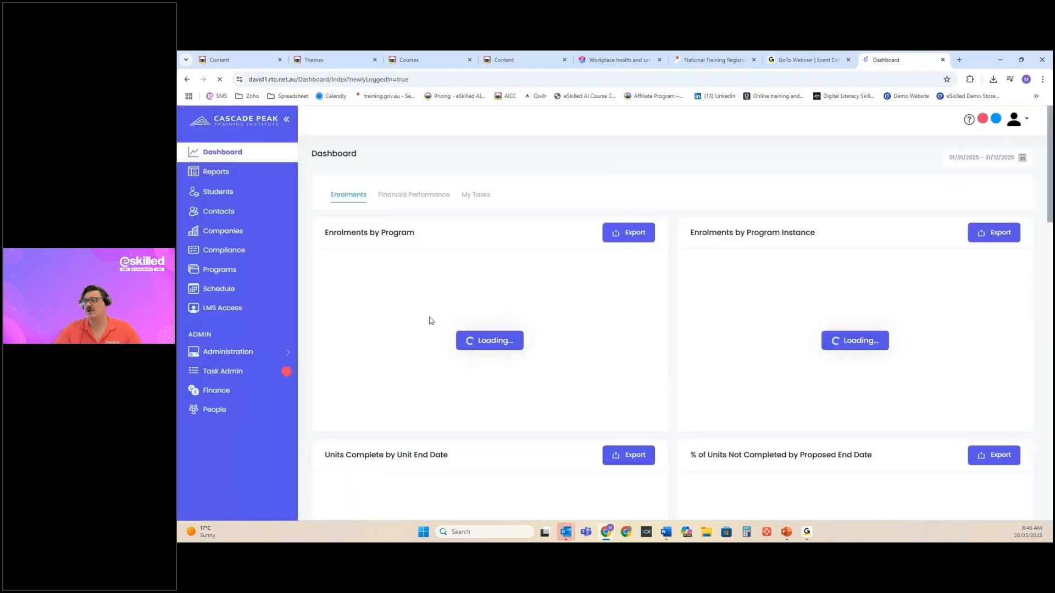
pyautogui.click(215, 311)
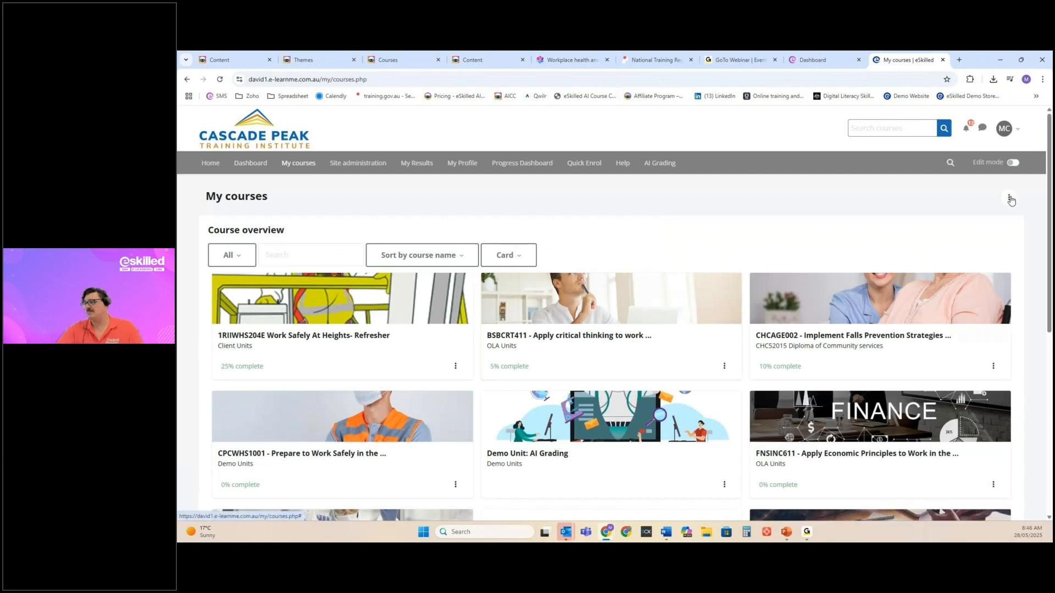
pyautogui.scroll(-5, 632, 324)
pyautogui.click(768, 301)
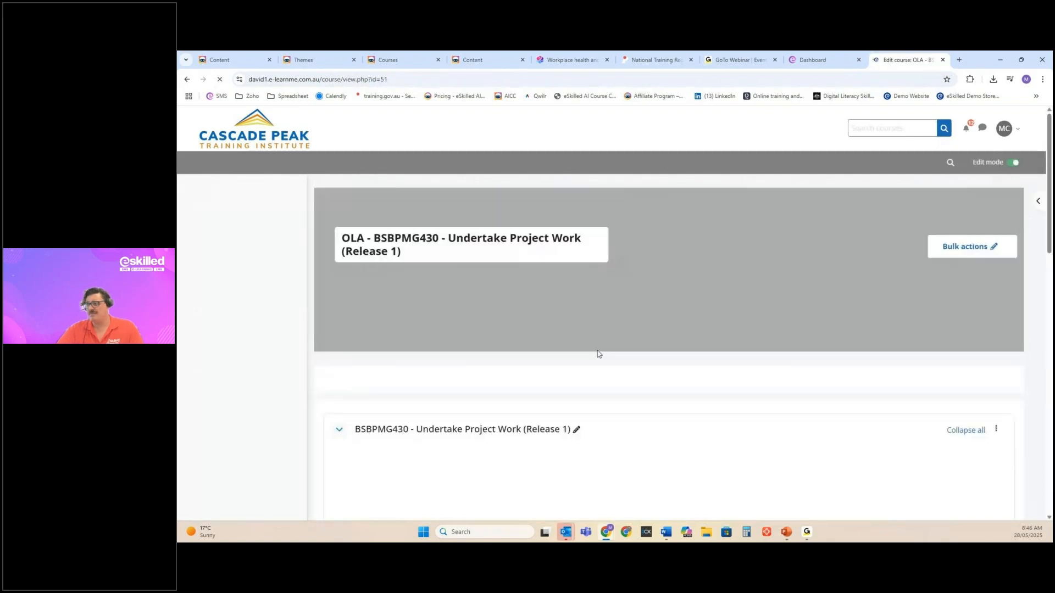
# Look through the activities and resources that can be added before Chapter 1, including SCORM package, and close the list without adding any
pyautogui.scroll(-20, 600, 358)
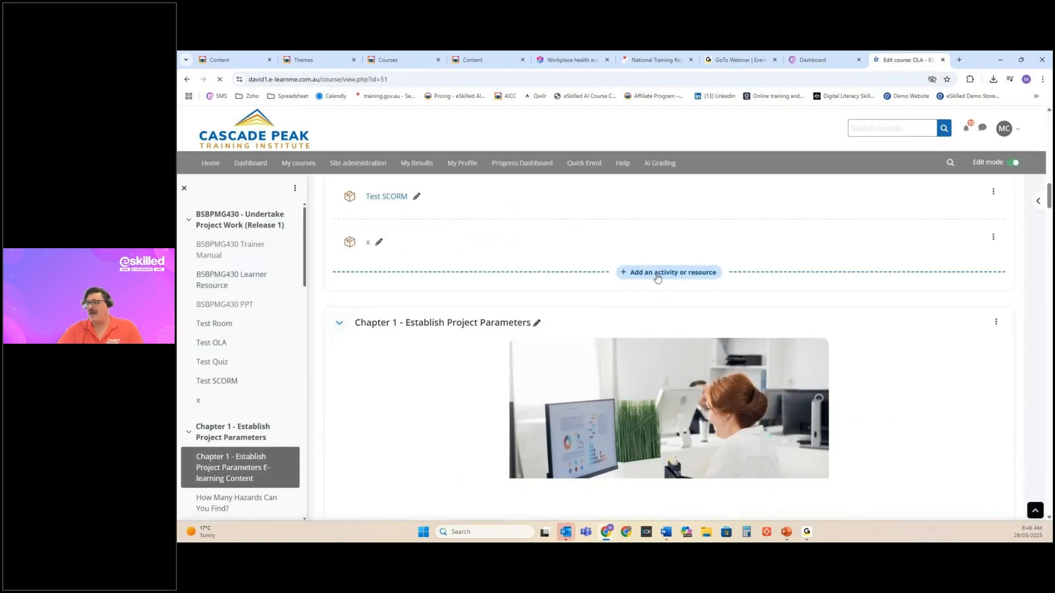
pyautogui.click(660, 273)
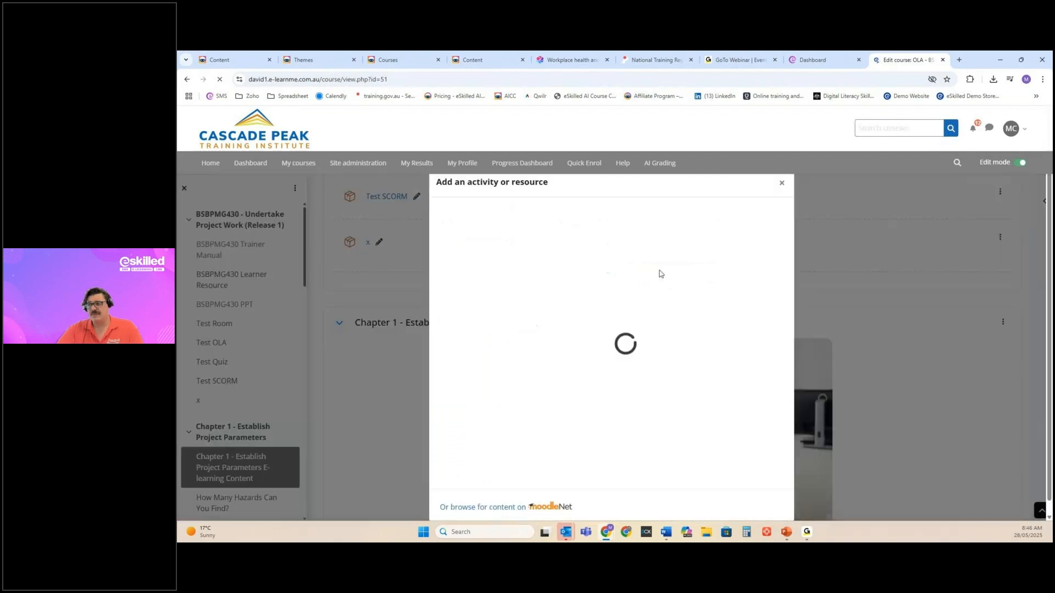
pyautogui.scroll(-2, 505, 441)
pyautogui.scroll(-2, 504, 441)
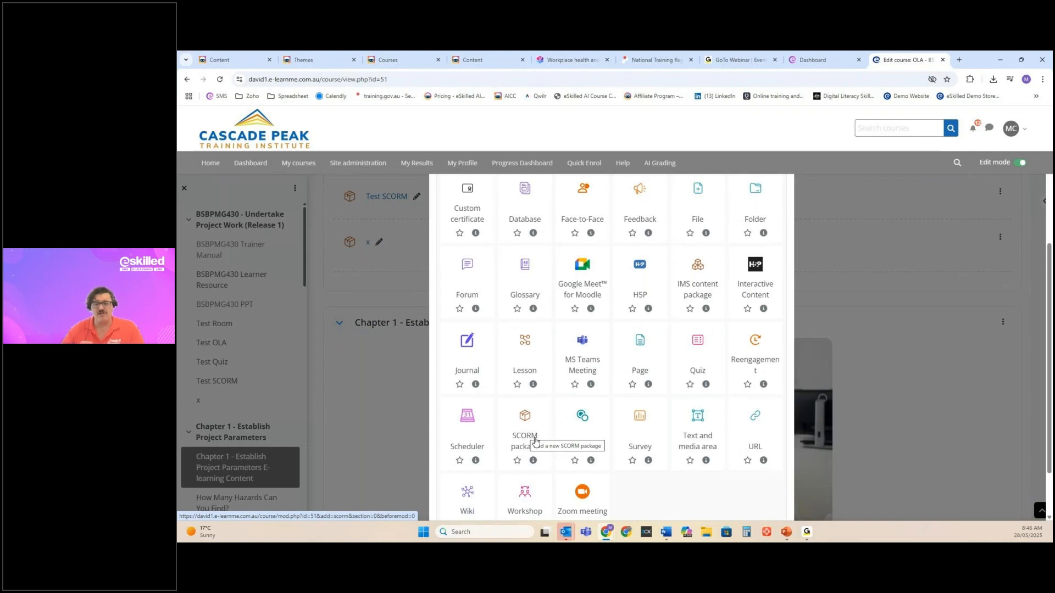
pyautogui.scroll(5, 535, 429)
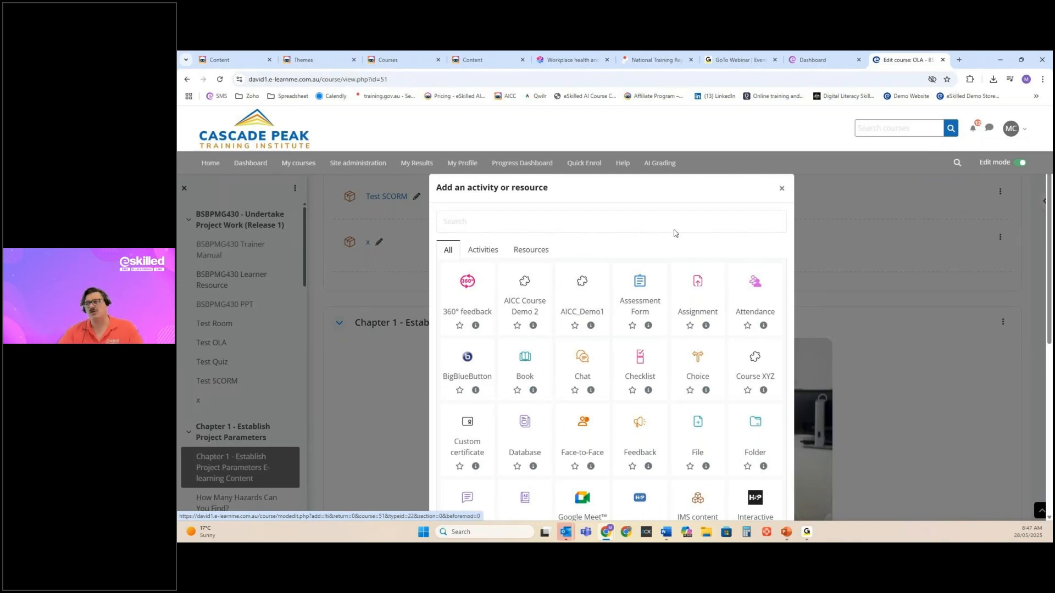
pyautogui.click(782, 189)
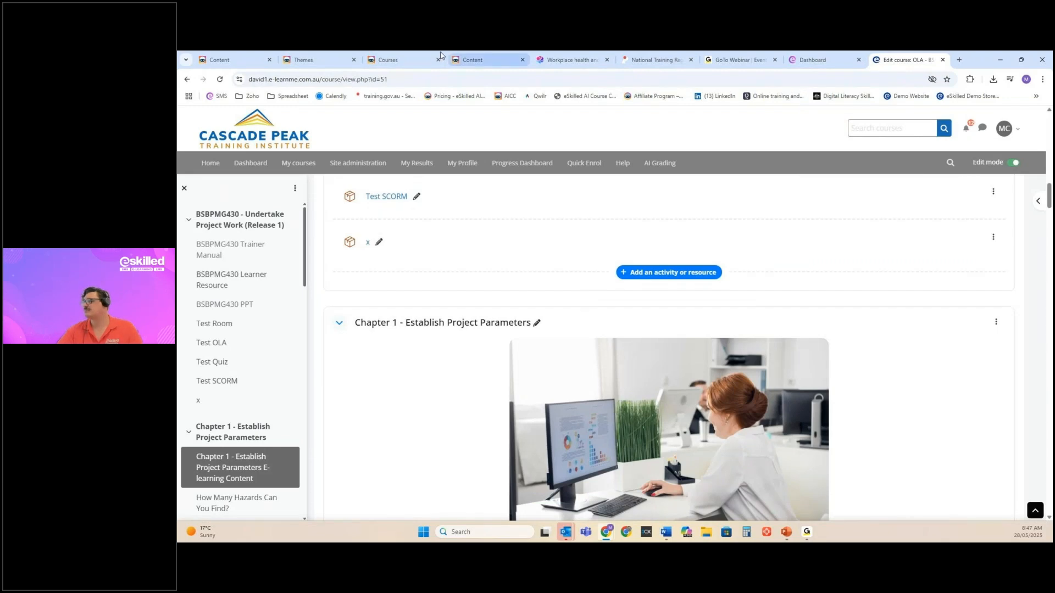
# Switch back to the Workplace health and safety for NDIS gardeners course, and open the eSkilled AI Course Creator pricing page in a new browser tab
pyautogui.click(318, 57)
pyautogui.click(375, 57)
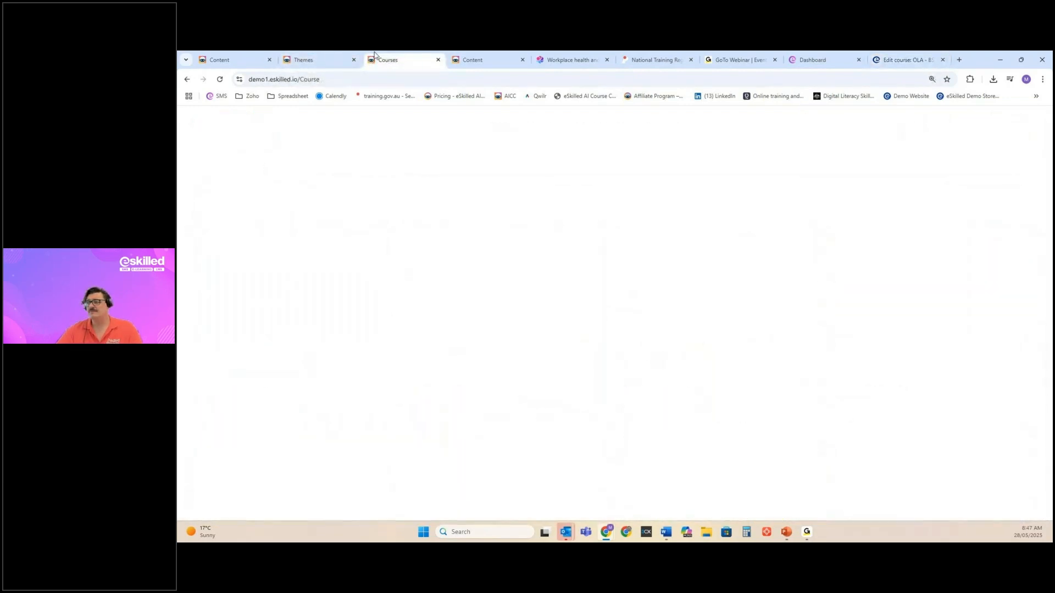
pyautogui.click(240, 62)
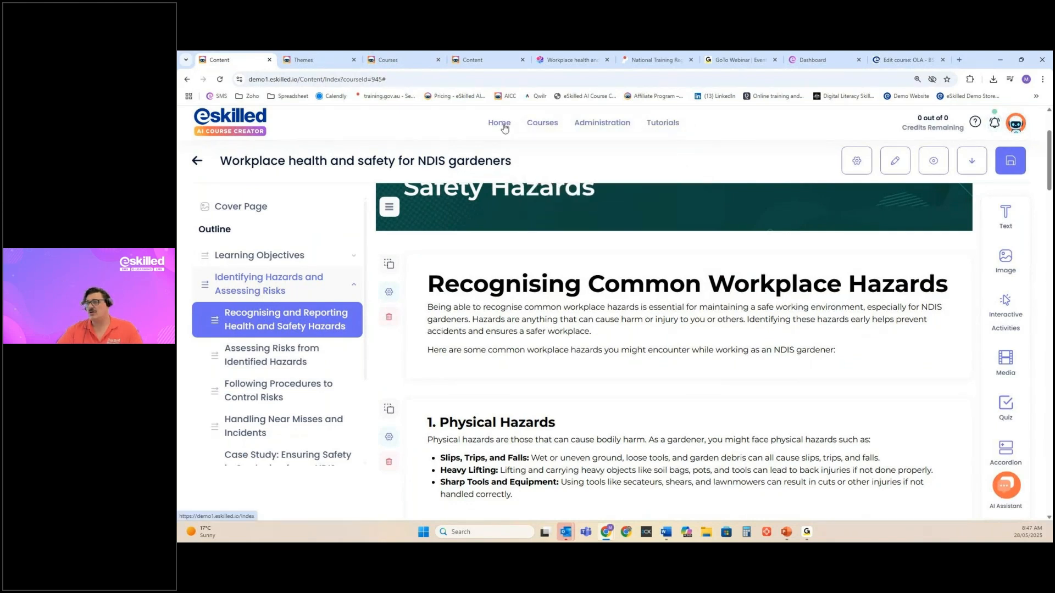
pyautogui.click(960, 60)
pyautogui.click(456, 96)
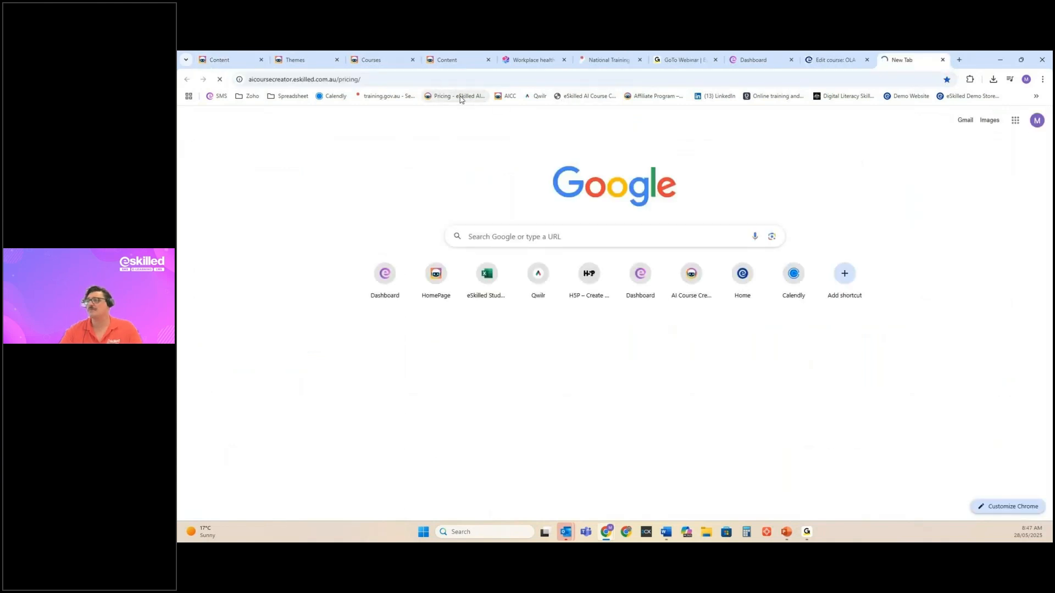